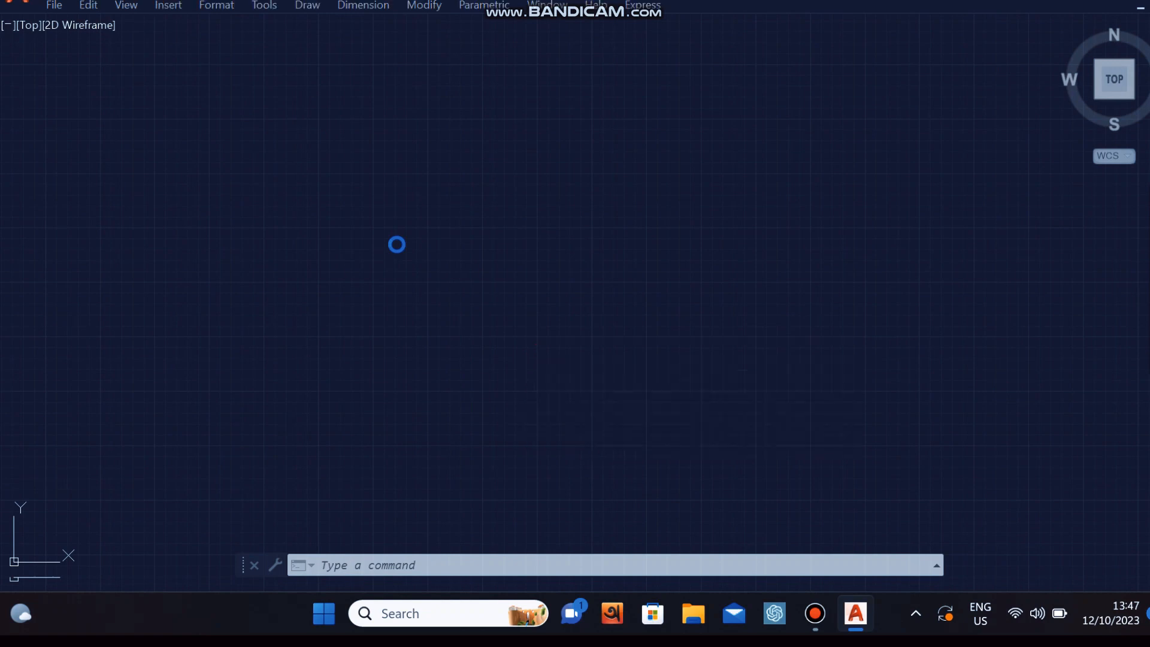
pyautogui.click(498, 293)
pyautogui.click(470, 264)
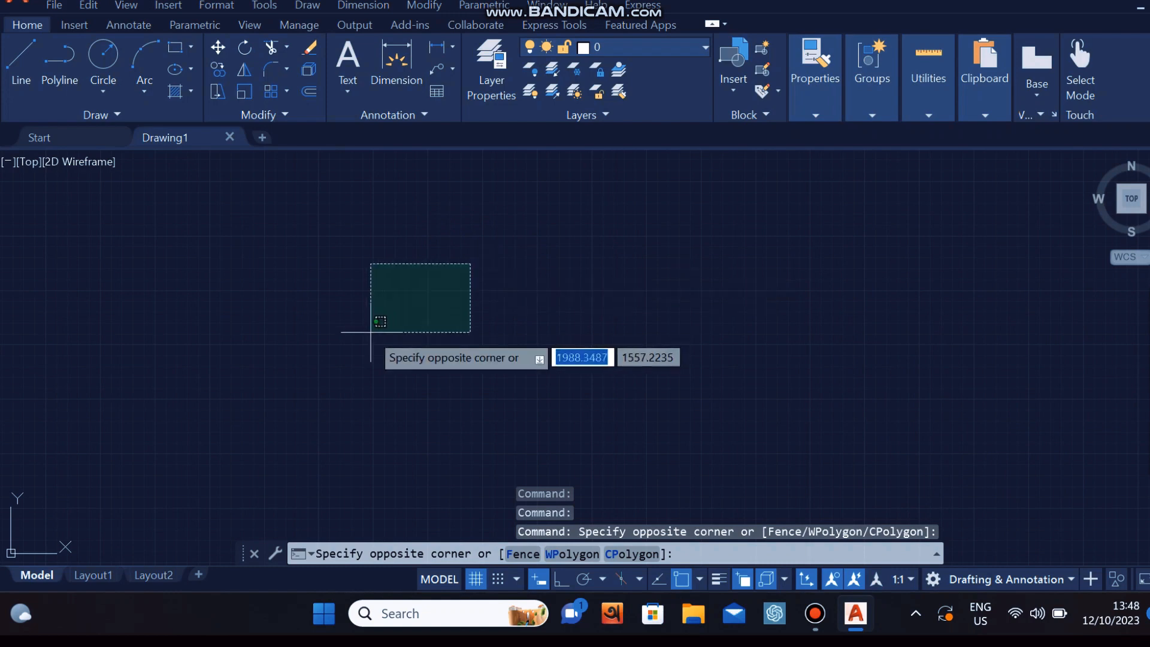
pyautogui.click(605, 279)
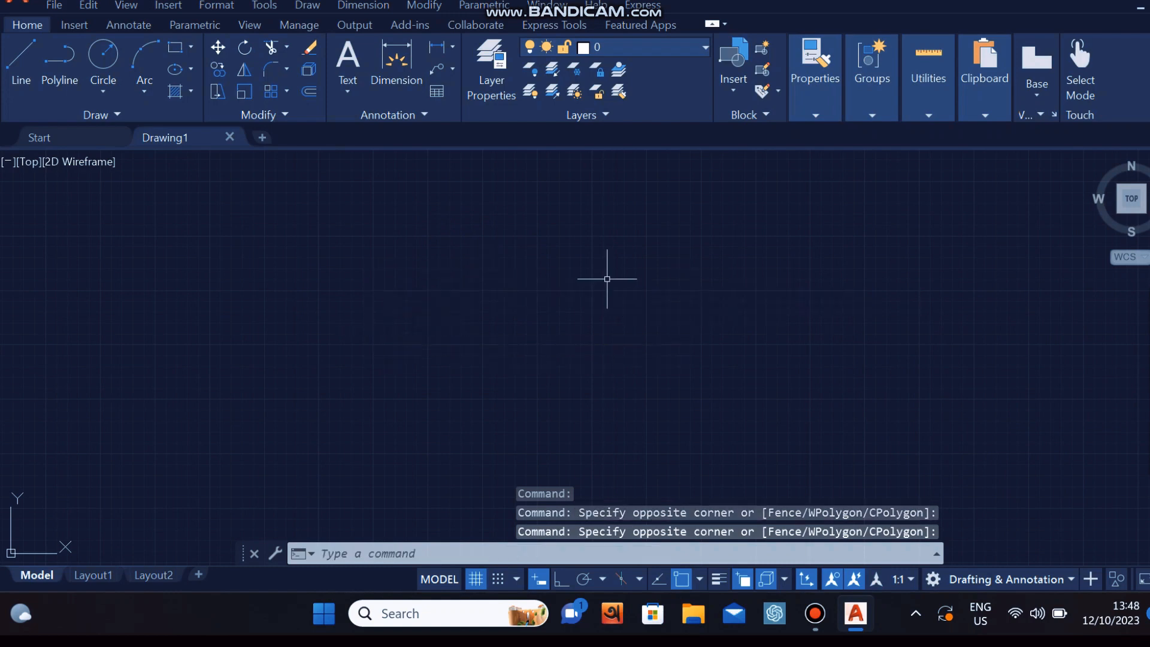
pyautogui.click(607, 279)
pyautogui.click(400, 297)
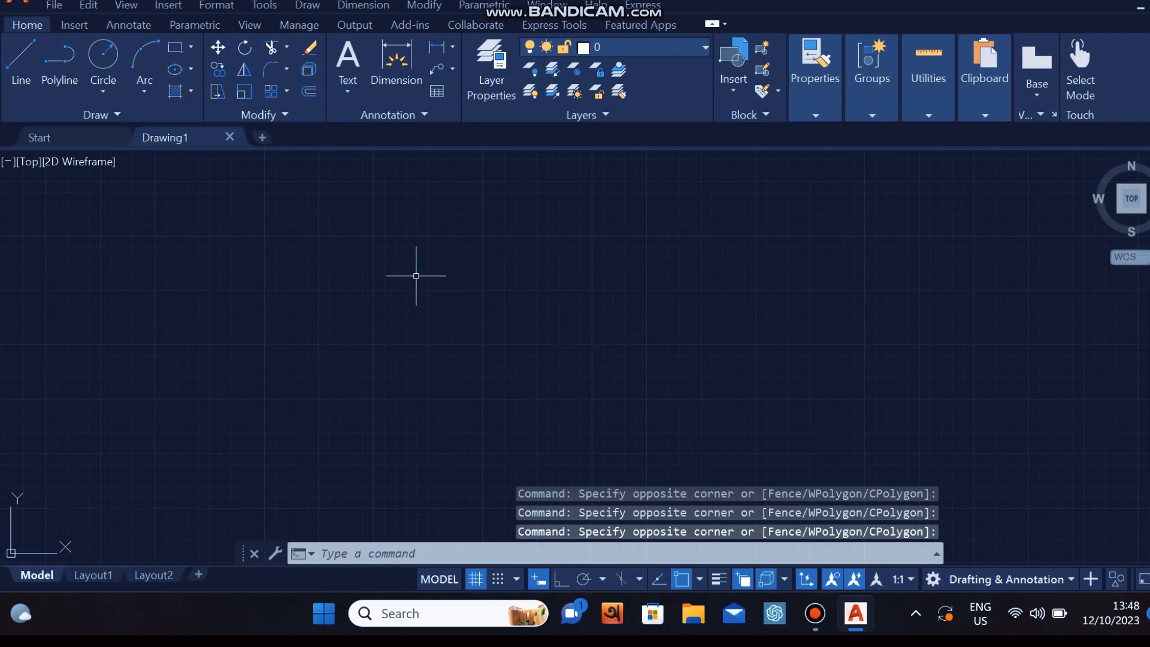
pyautogui.click(416, 271)
pyautogui.click(949, 392)
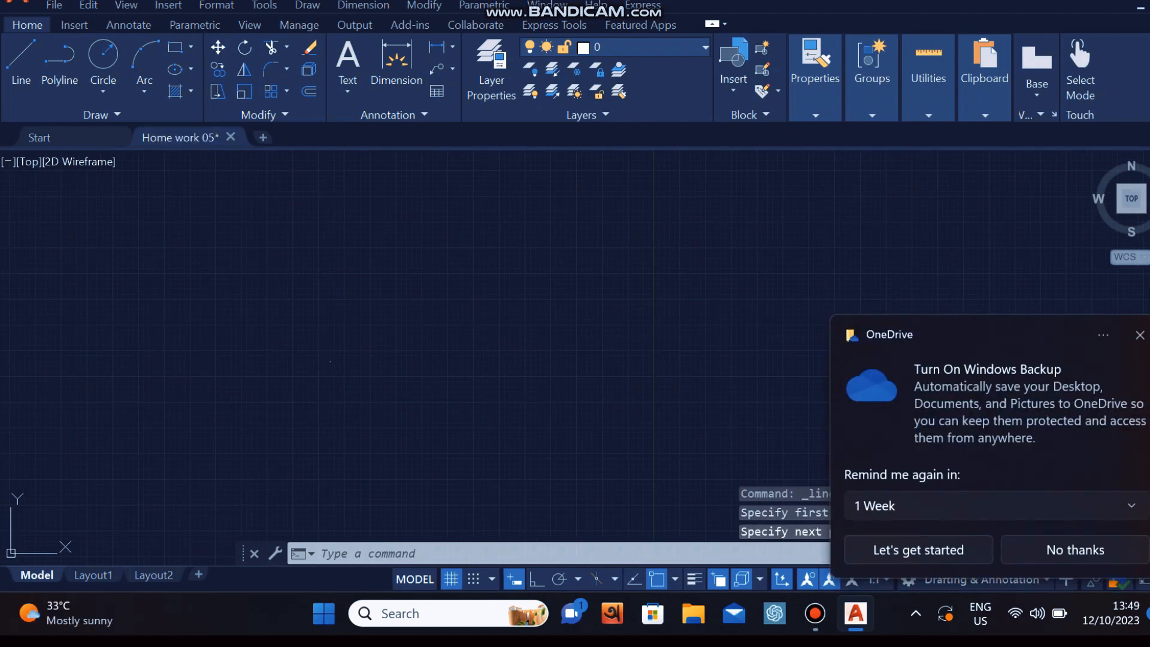
# Set the drawing's length units to Architectural with a precision of 0'-0 1/2", dismissing the OneDrive backup notification.
pyautogui.write('un')
pyautogui.press('Return')
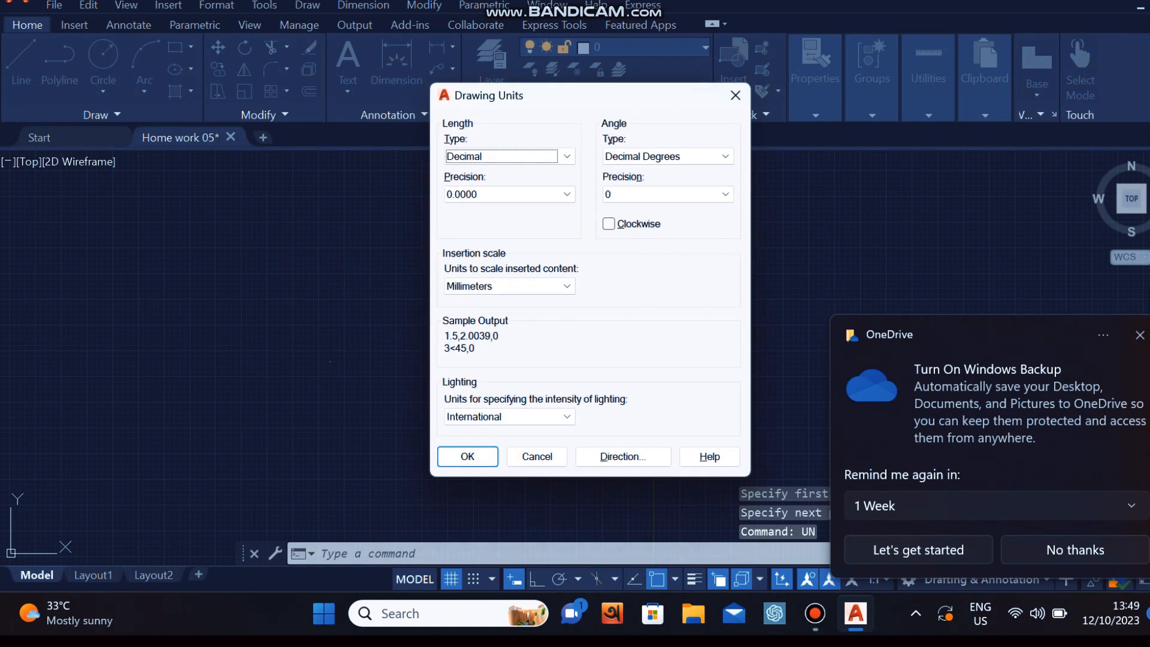
pyautogui.click(1140, 335)
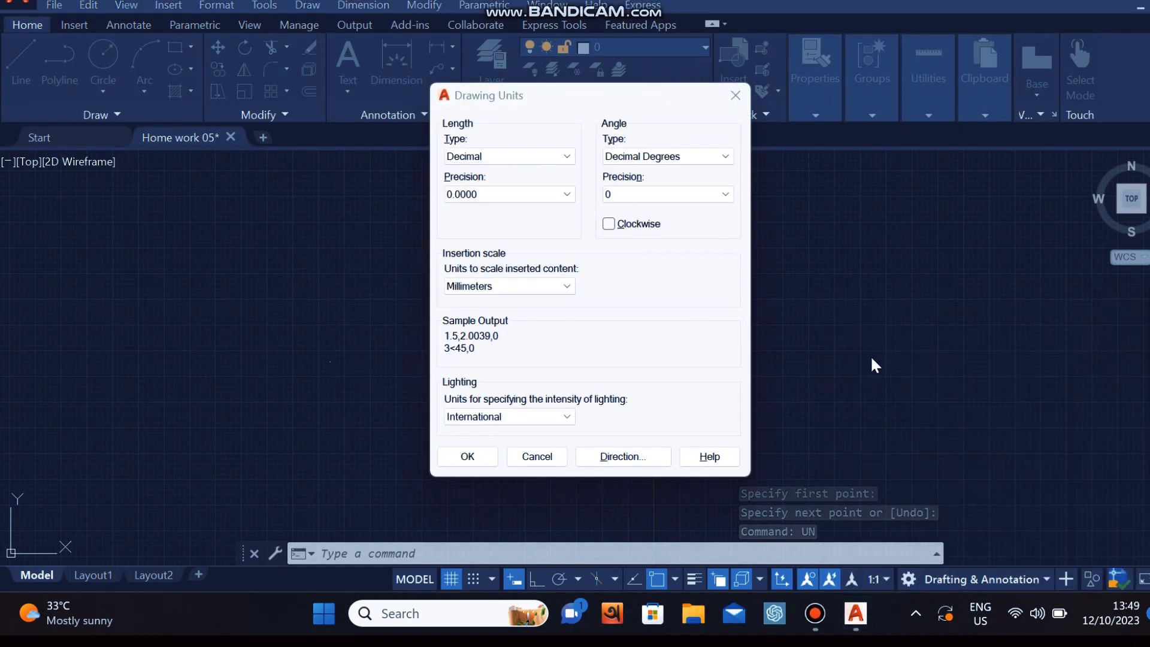
pyautogui.click(488, 157)
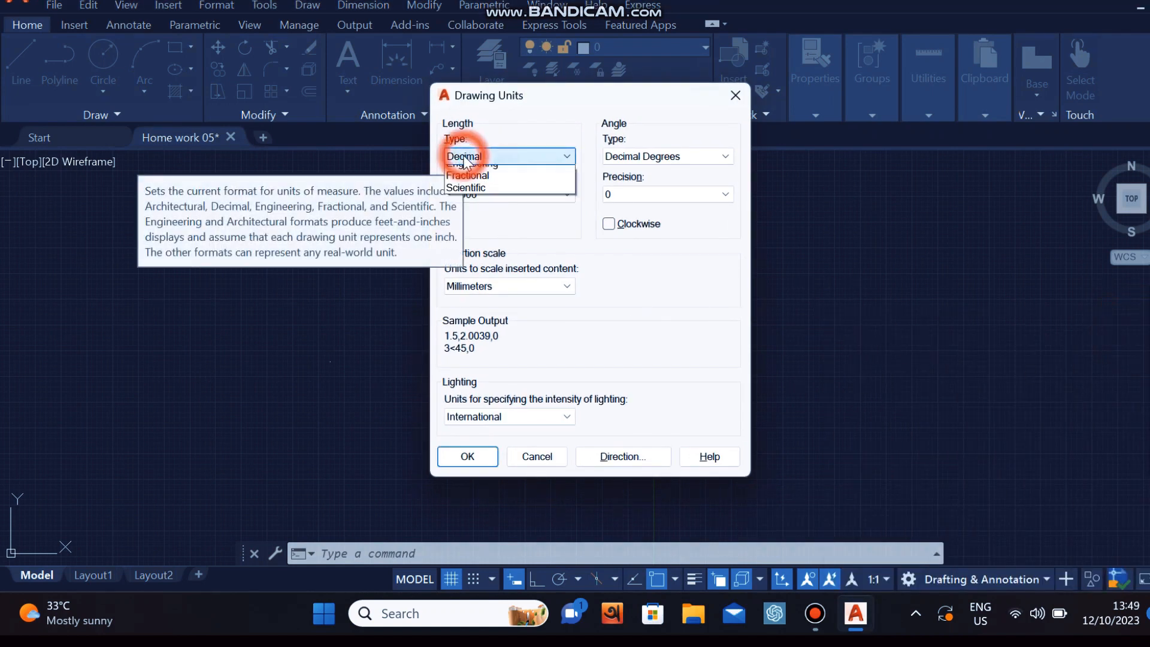
pyautogui.click(488, 171)
pyautogui.click(506, 194)
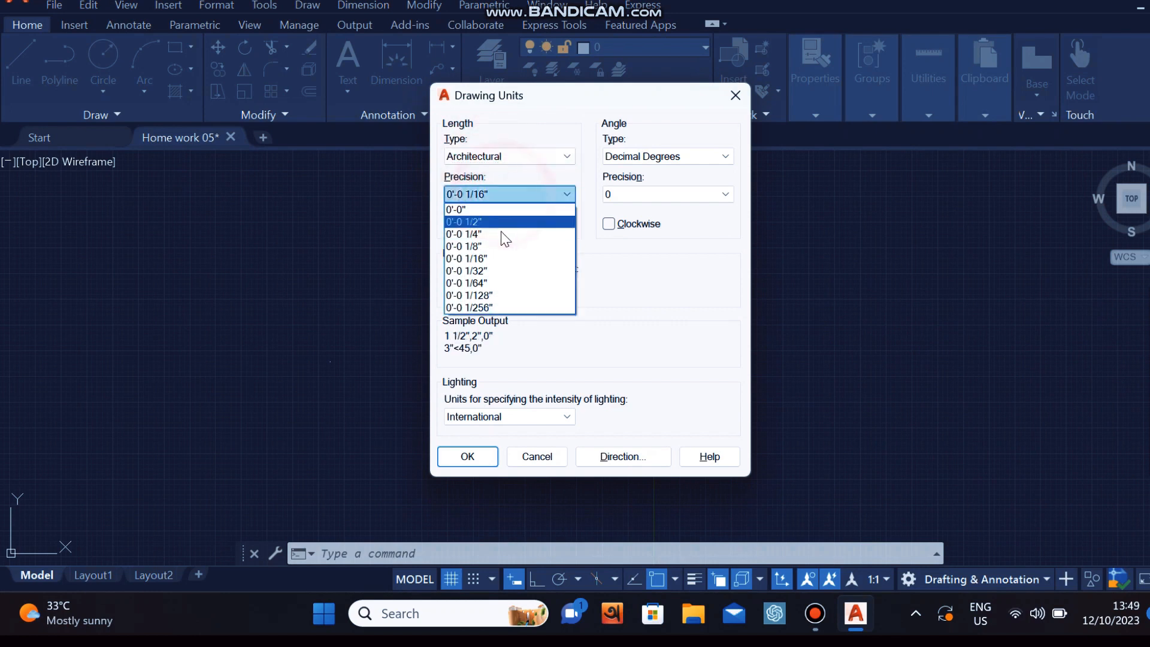
pyautogui.click(512, 219)
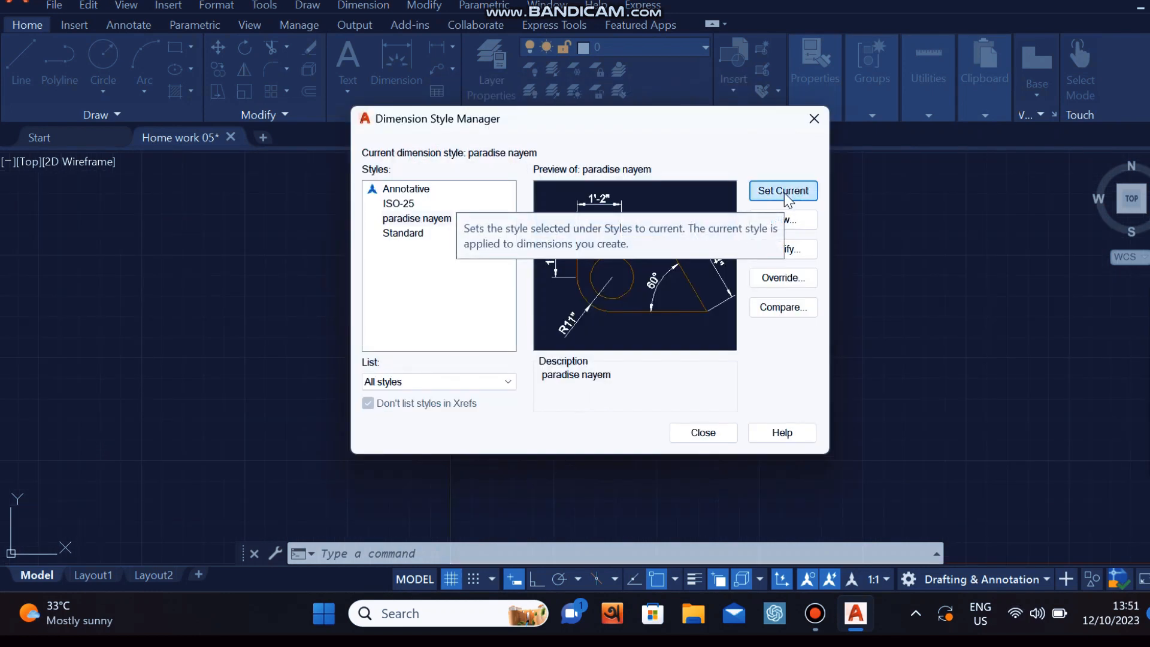
# Make the selected custom dimension style current and close the Dimension Style Manager.
pyautogui.click(783, 190)
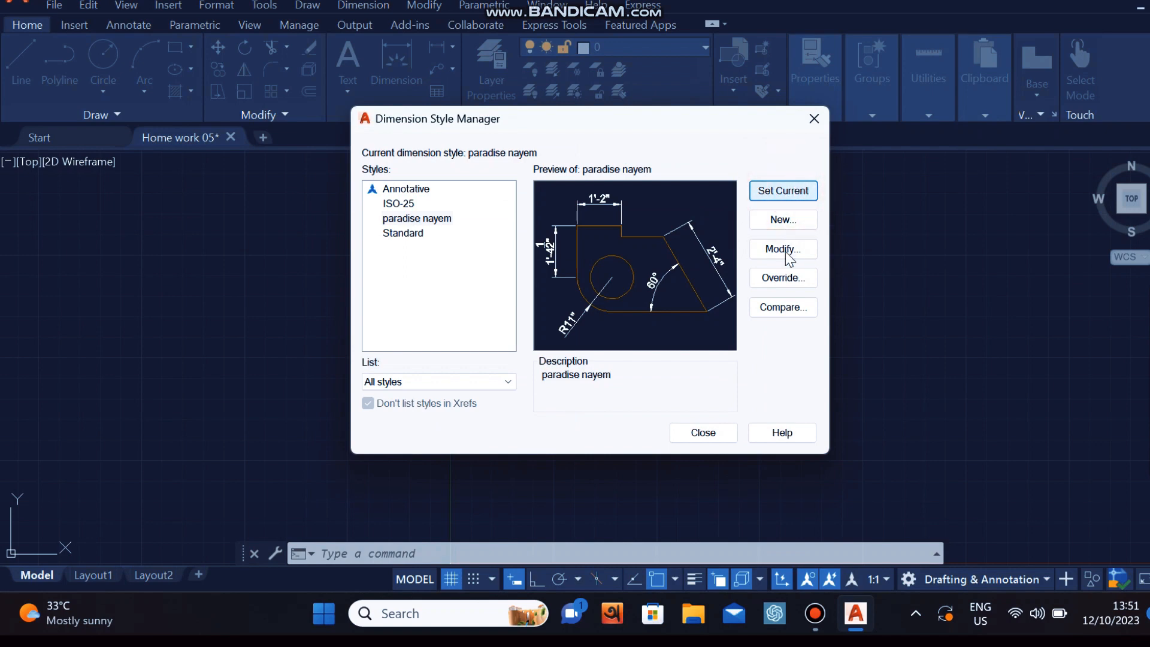
pyautogui.click(691, 432)
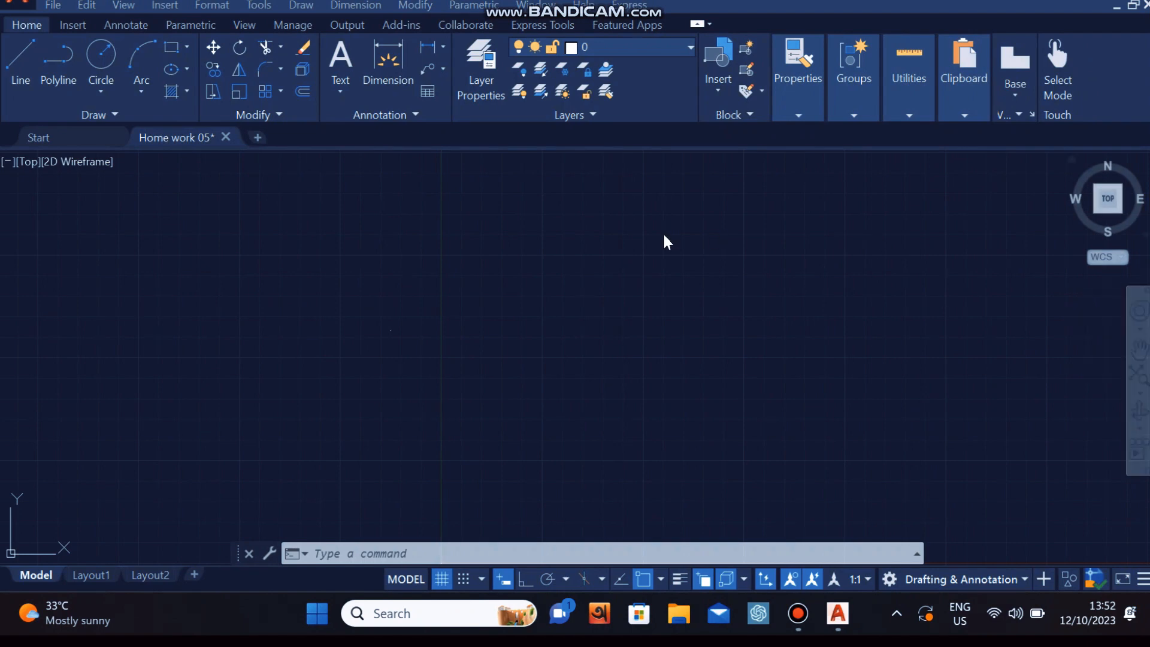
# Window-select the tiny stray object in the empty drawing area and erase it.
pyautogui.click(308, 305)
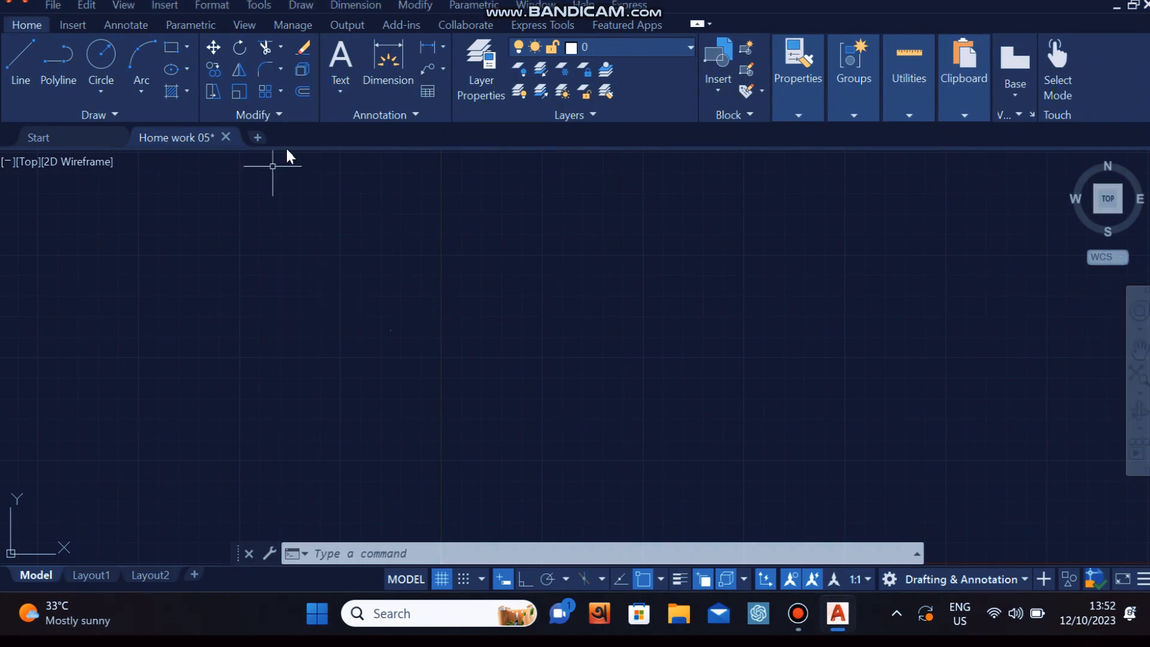
pyautogui.click(299, 221)
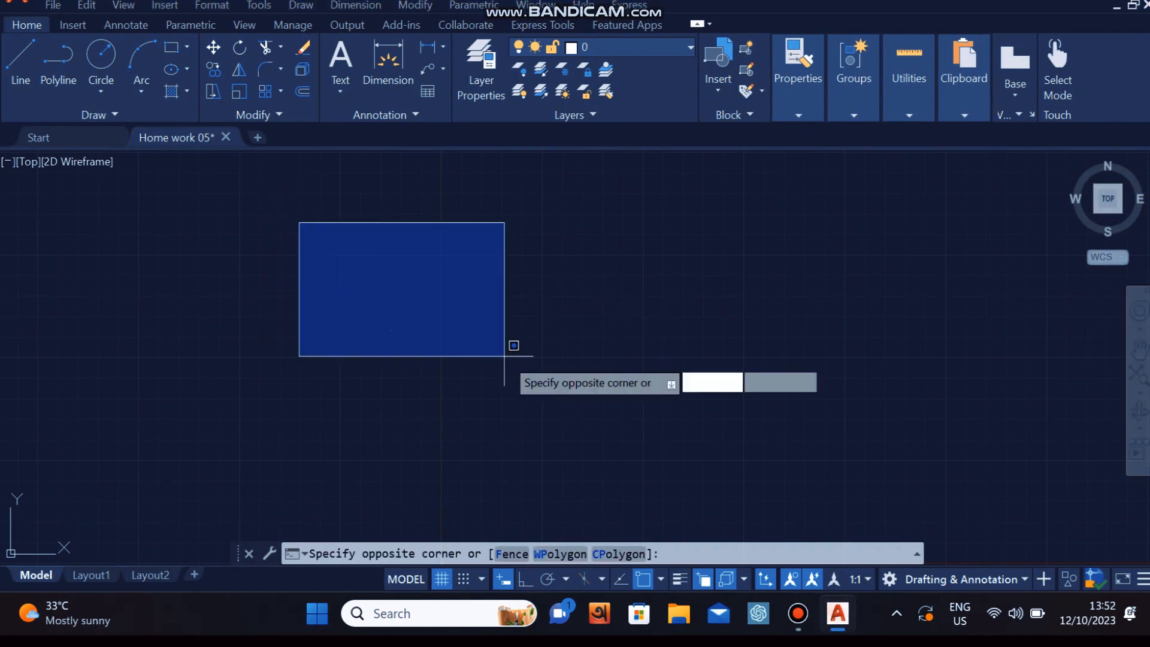
pyautogui.click(619, 408)
pyautogui.click(421, 234)
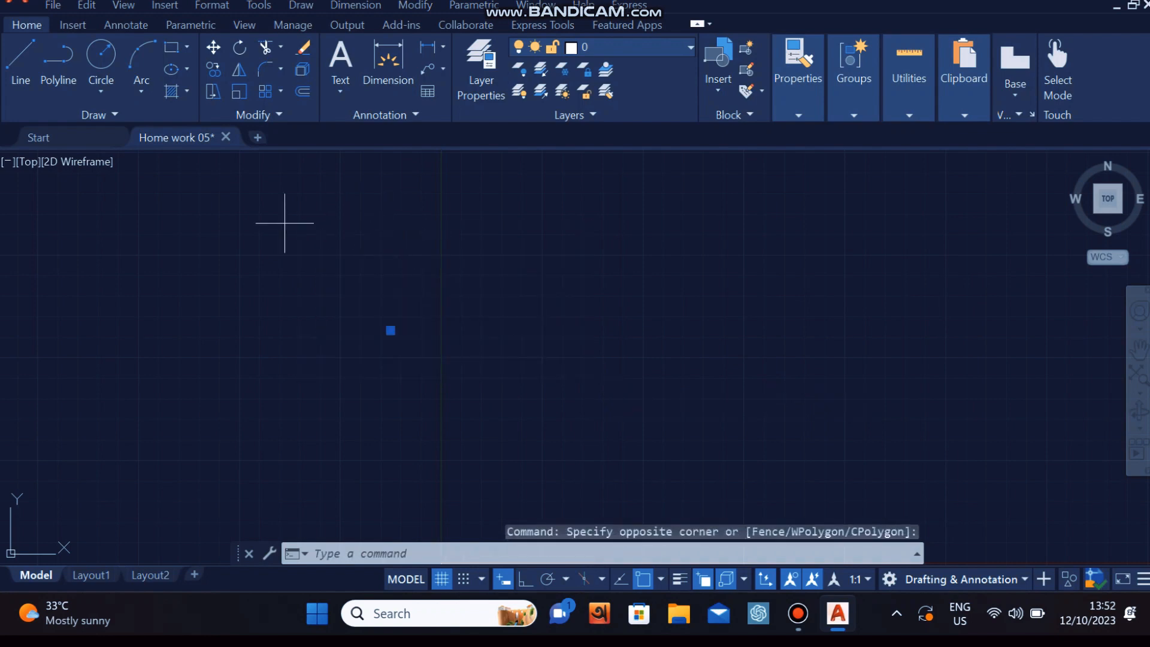
pyautogui.click(284, 222)
pyautogui.click(565, 455)
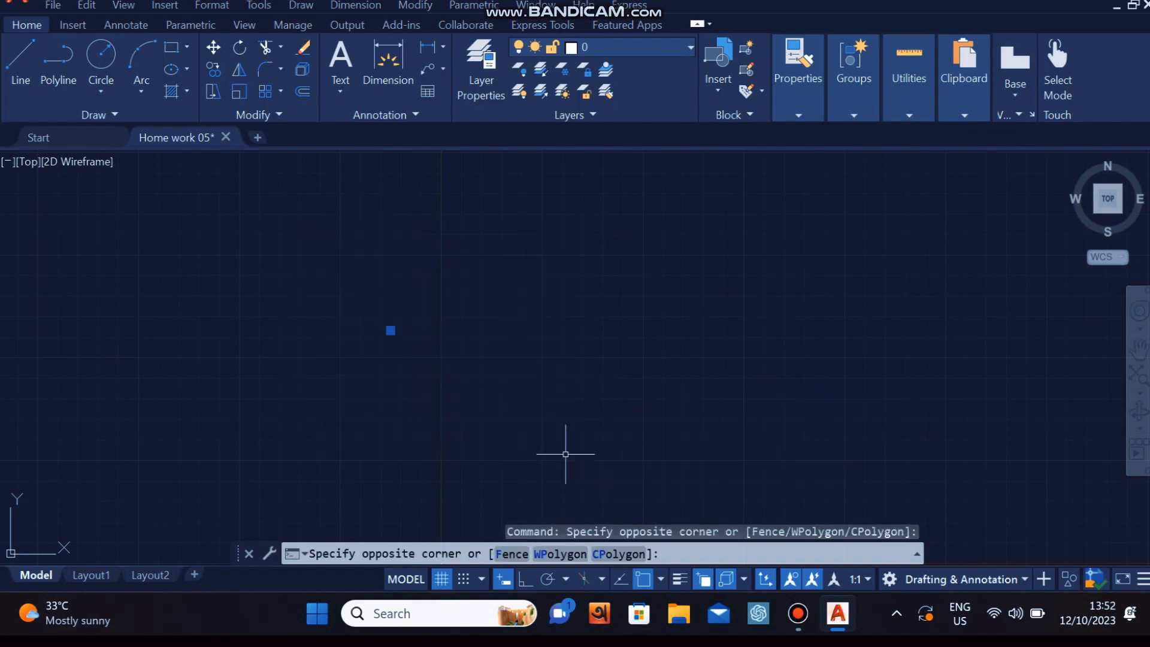
pyautogui.press('Delete')
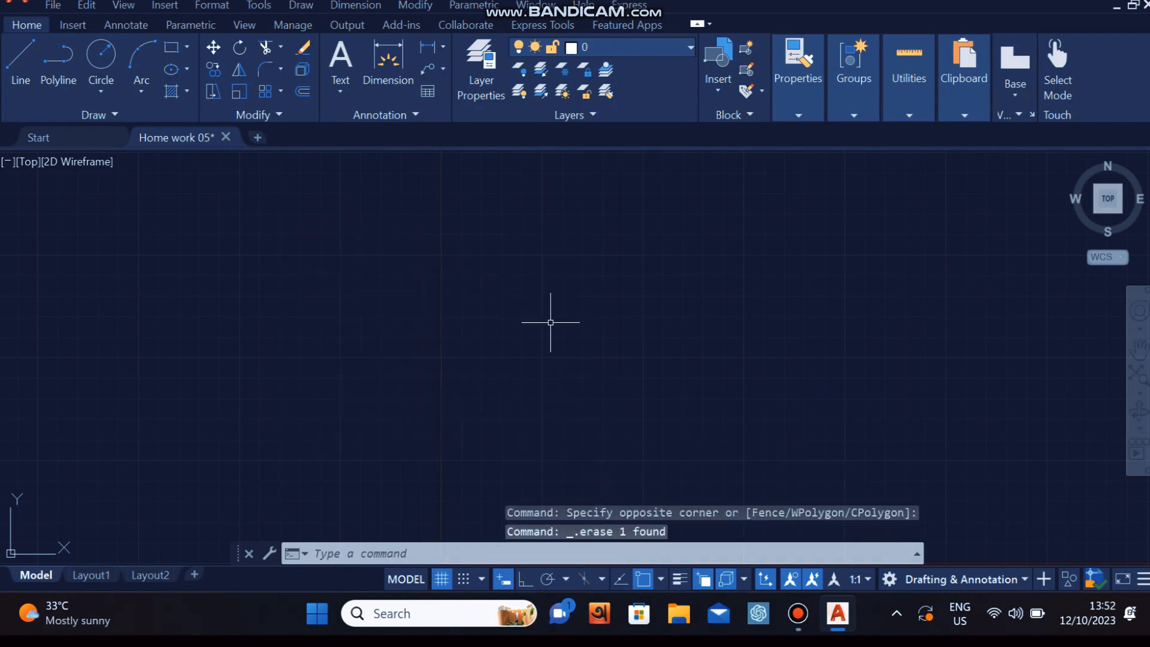
# Start a line in the upper-left drawing area, turn Ortho on and draw a horizontal 50' segment to the right.
pyautogui.click(20, 60)
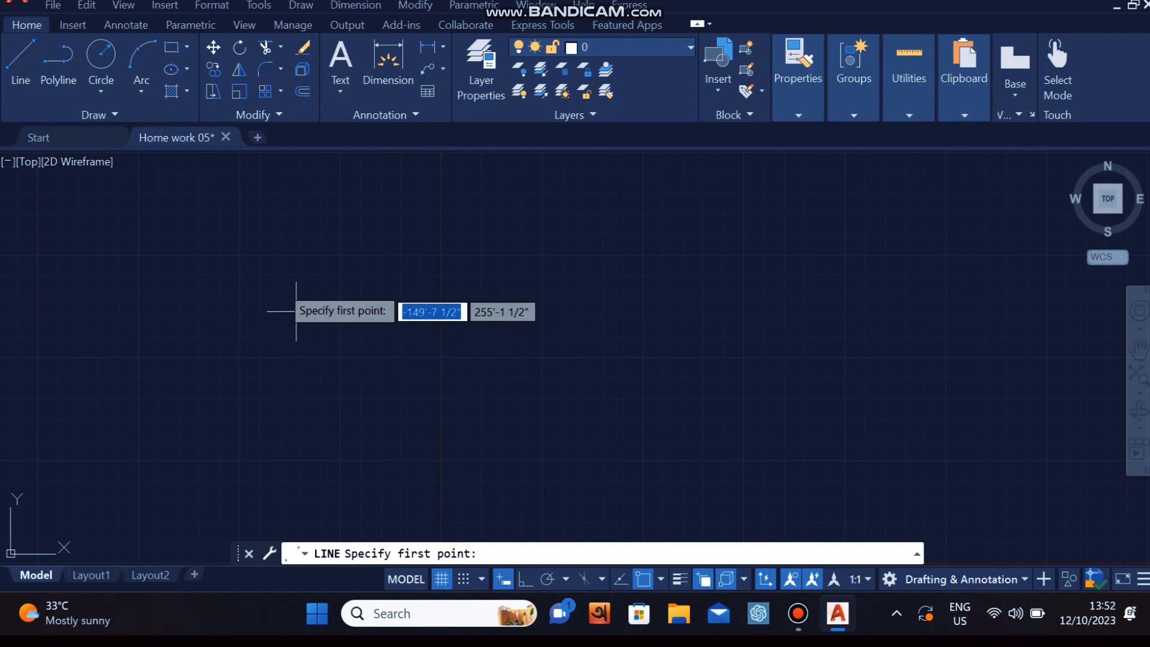
pyautogui.click(270, 254)
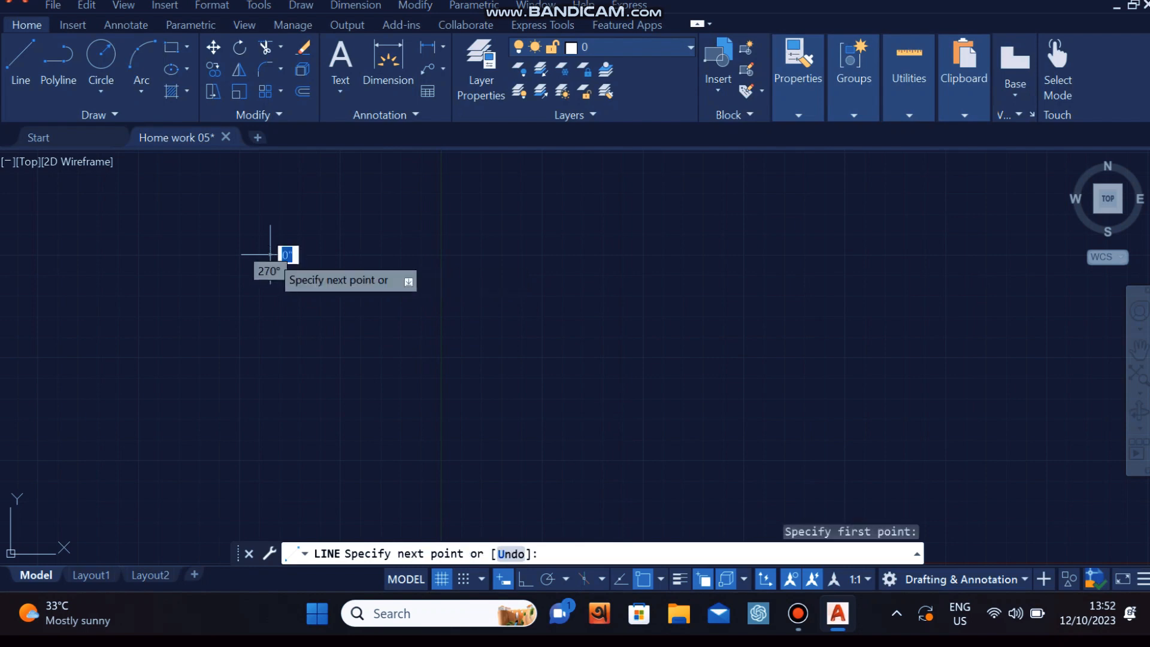
pyautogui.click(525, 584)
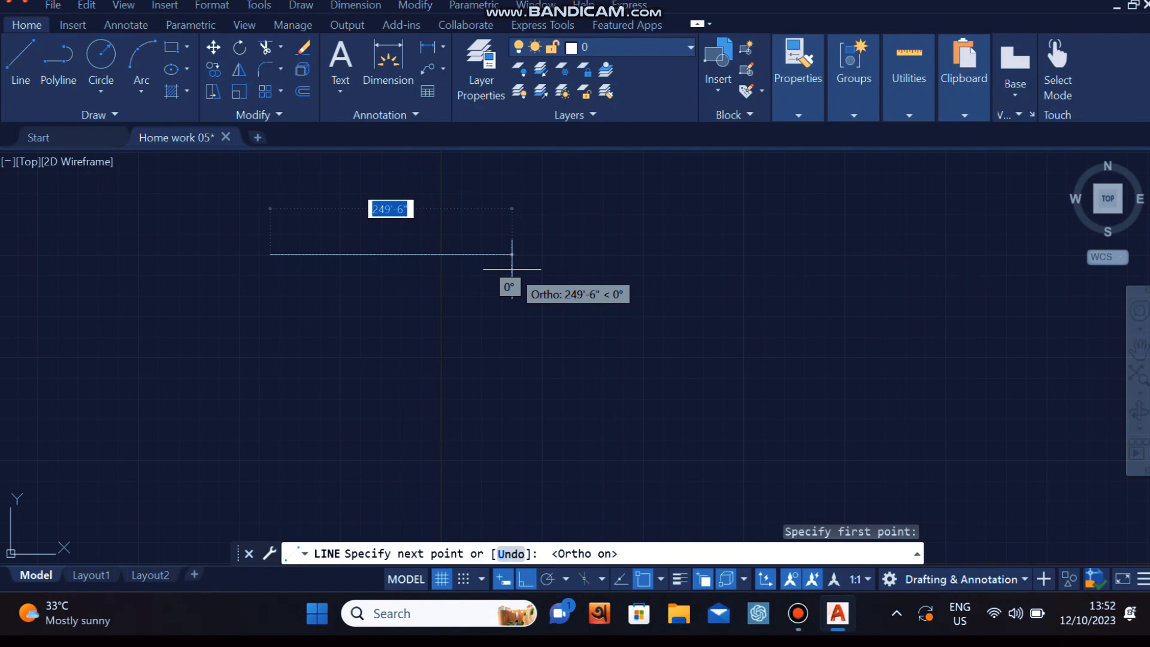
pyautogui.write('50')
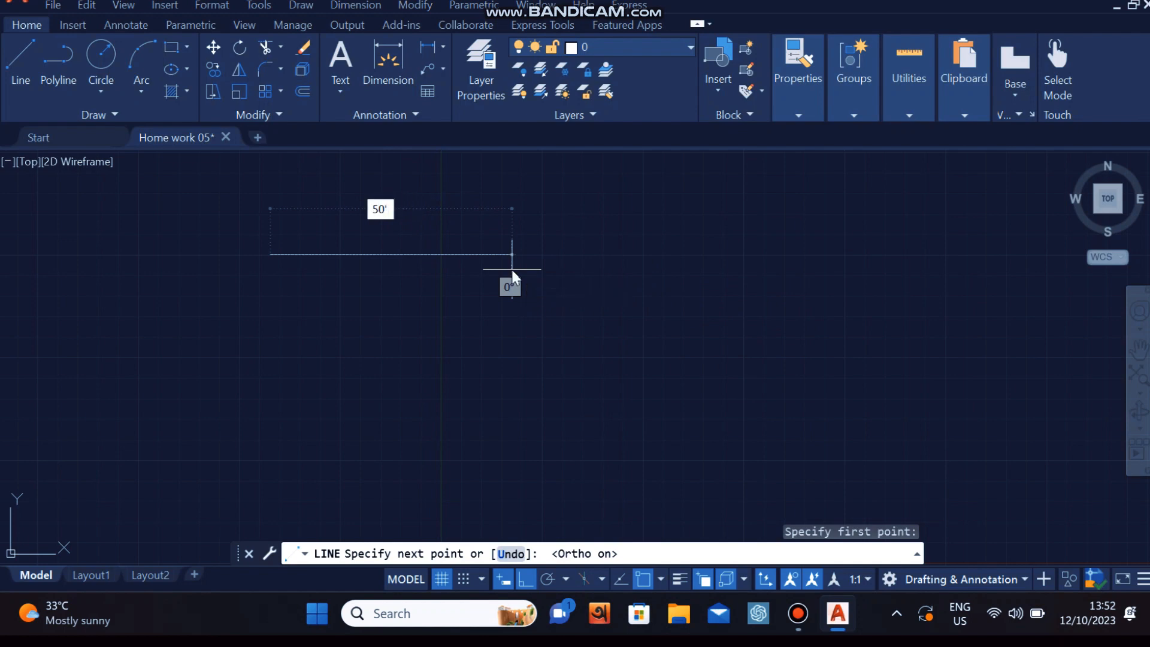
pyautogui.press('Return')
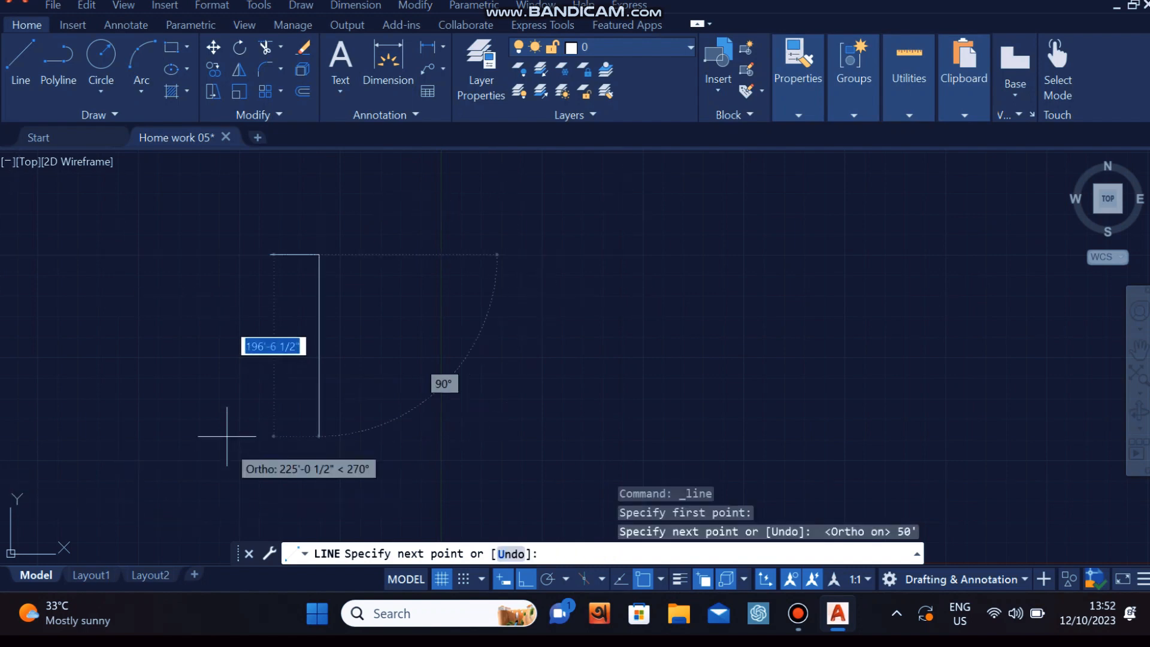
# Continue the line with 50' segments down, left, and back right along the bottom edge, and end the command.
pyautogui.write('50')
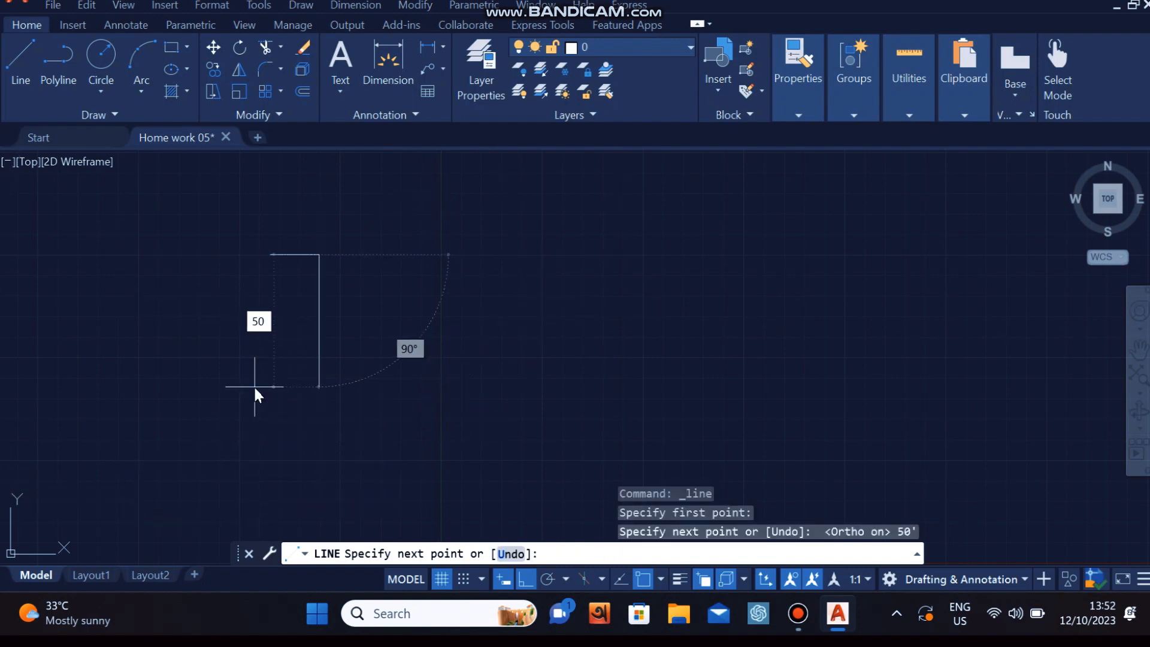
pyautogui.press('Return')
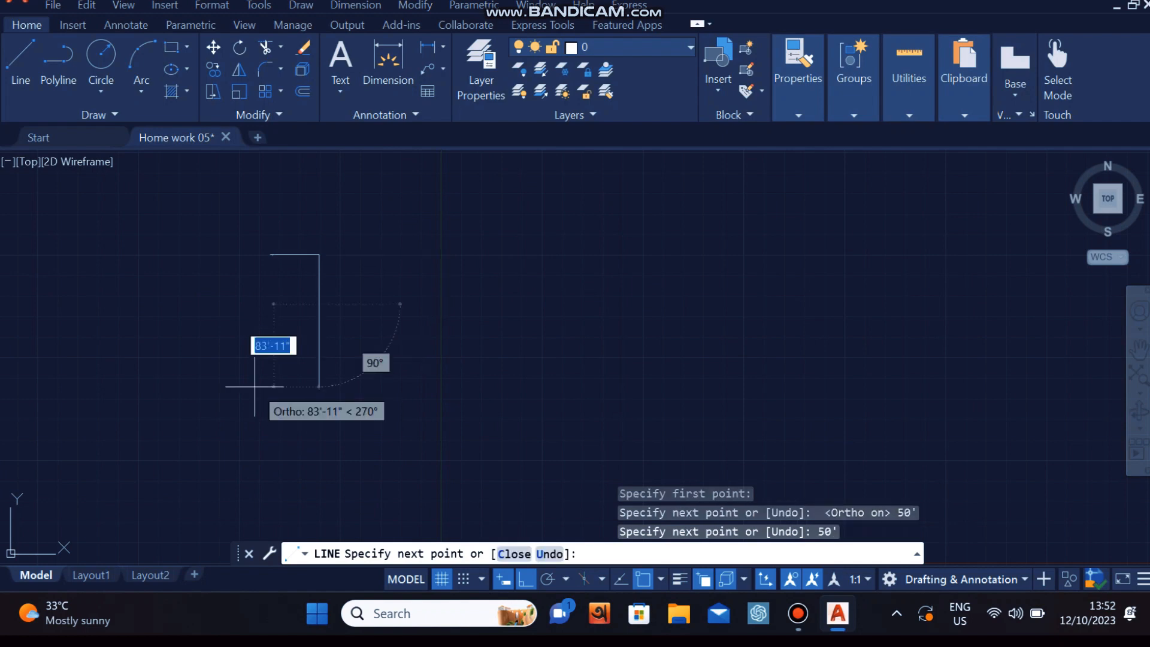
pyautogui.write('50')
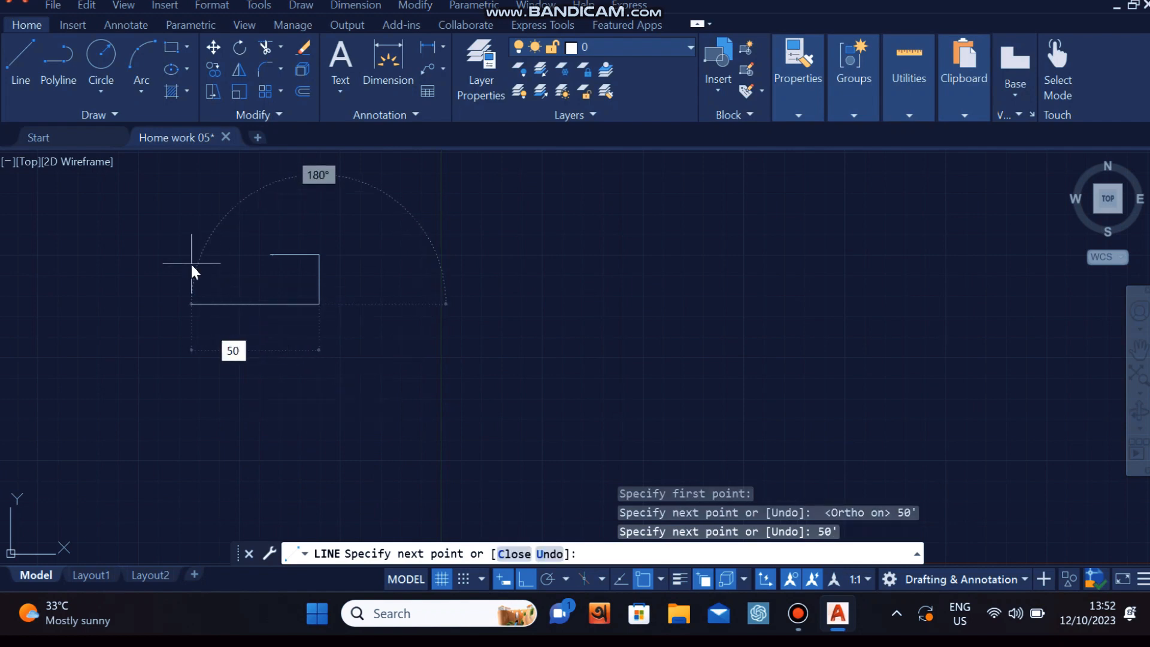
pyautogui.press('Return')
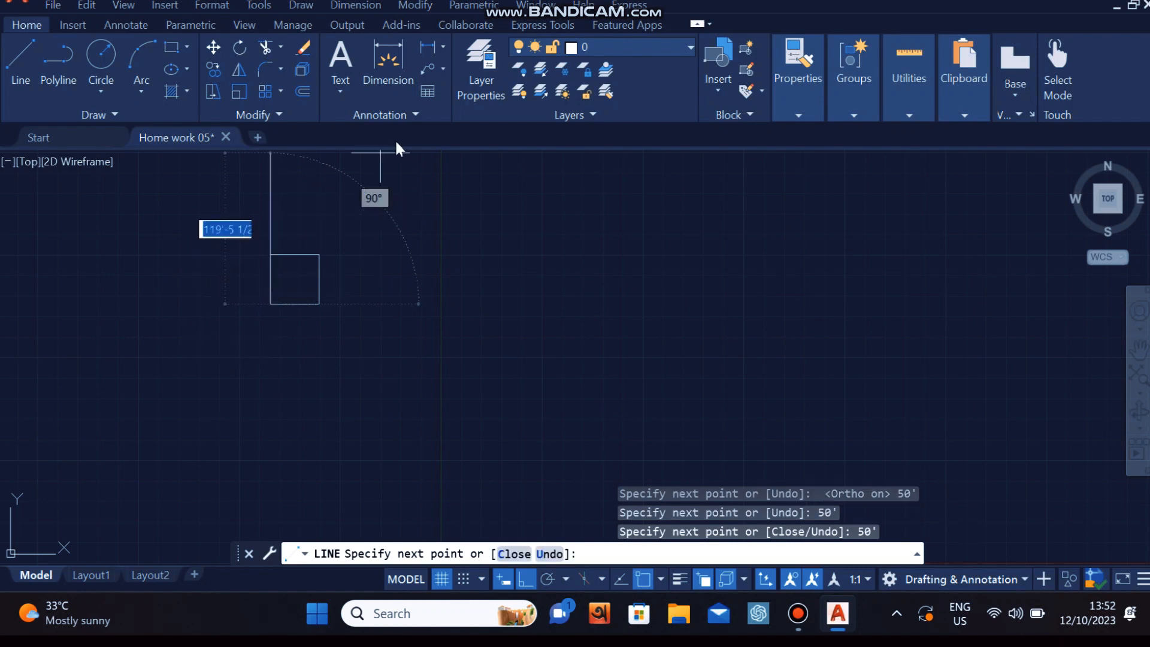
pyautogui.write('50')
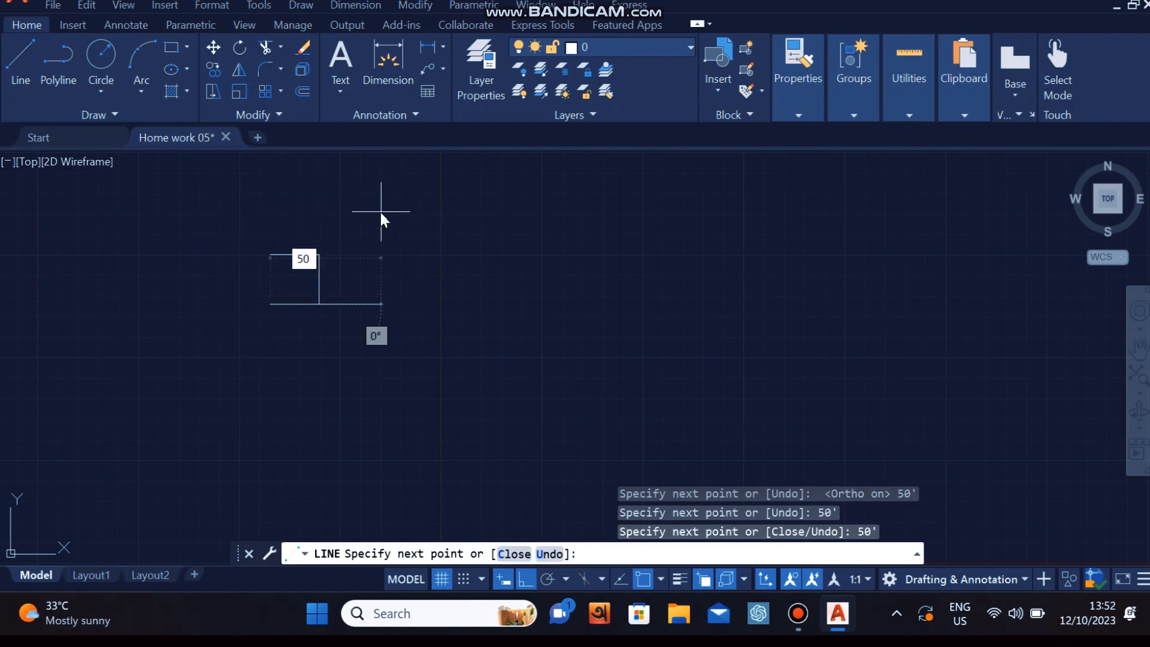
pyautogui.press('Return')
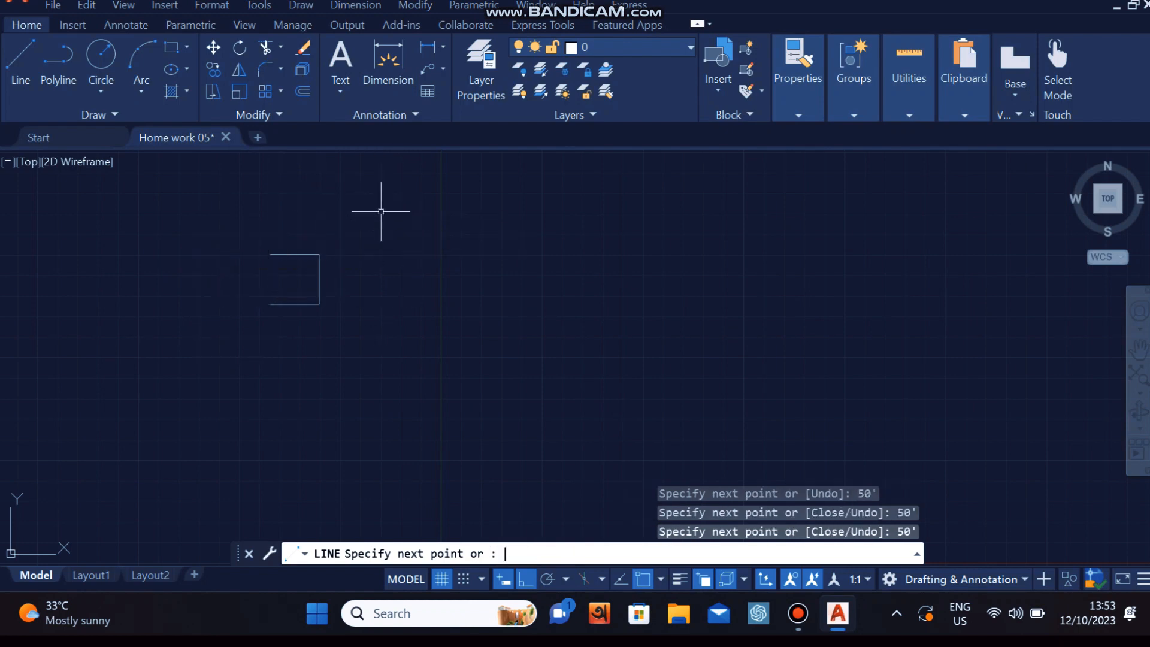
pyautogui.press('Return')
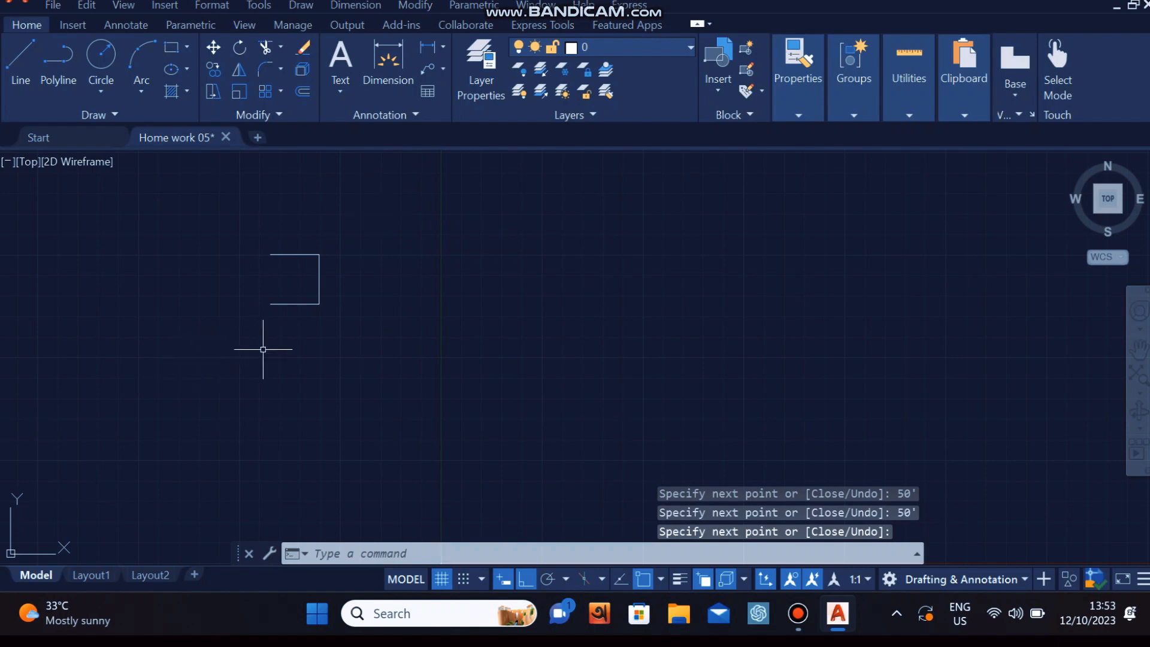
# Close the open side of the square with a vertical line from the top edge's left end to the bottom edge's left end.
pyautogui.press('Return')
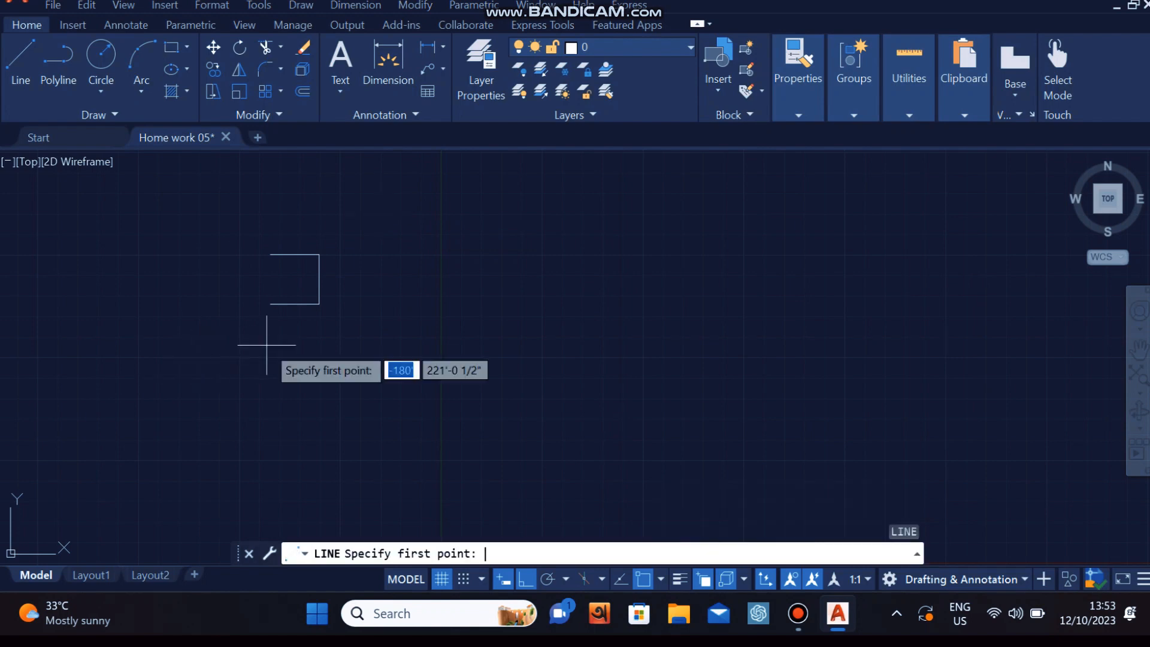
pyautogui.scroll(6, 275, 312)
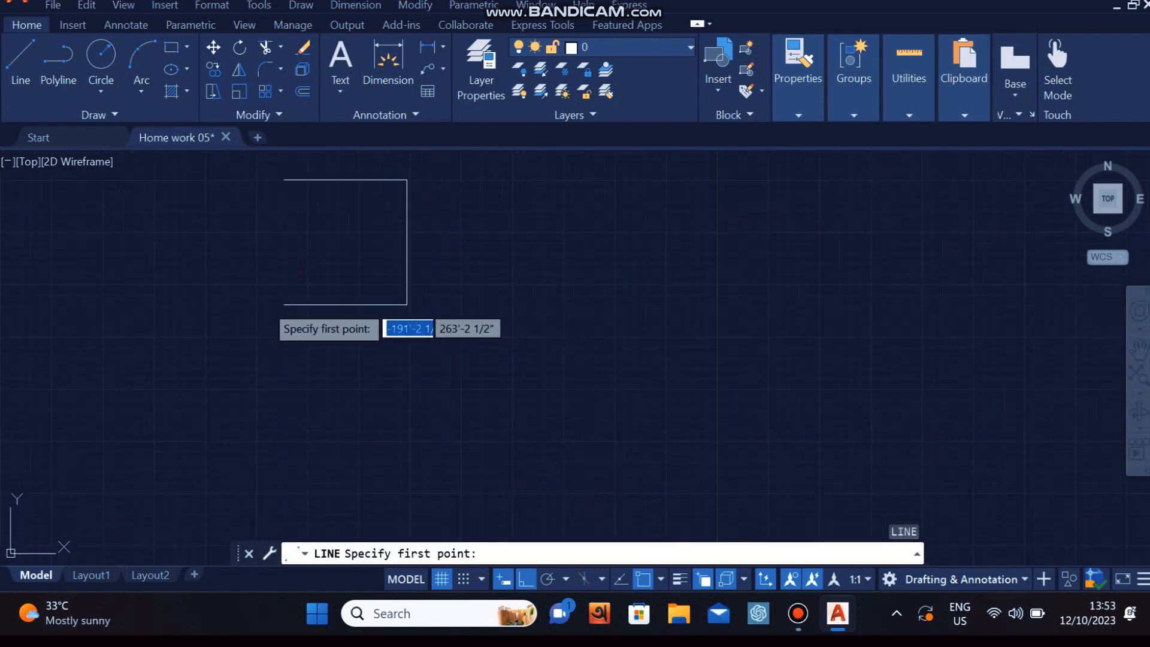
pyautogui.scroll(-3, 318, 278)
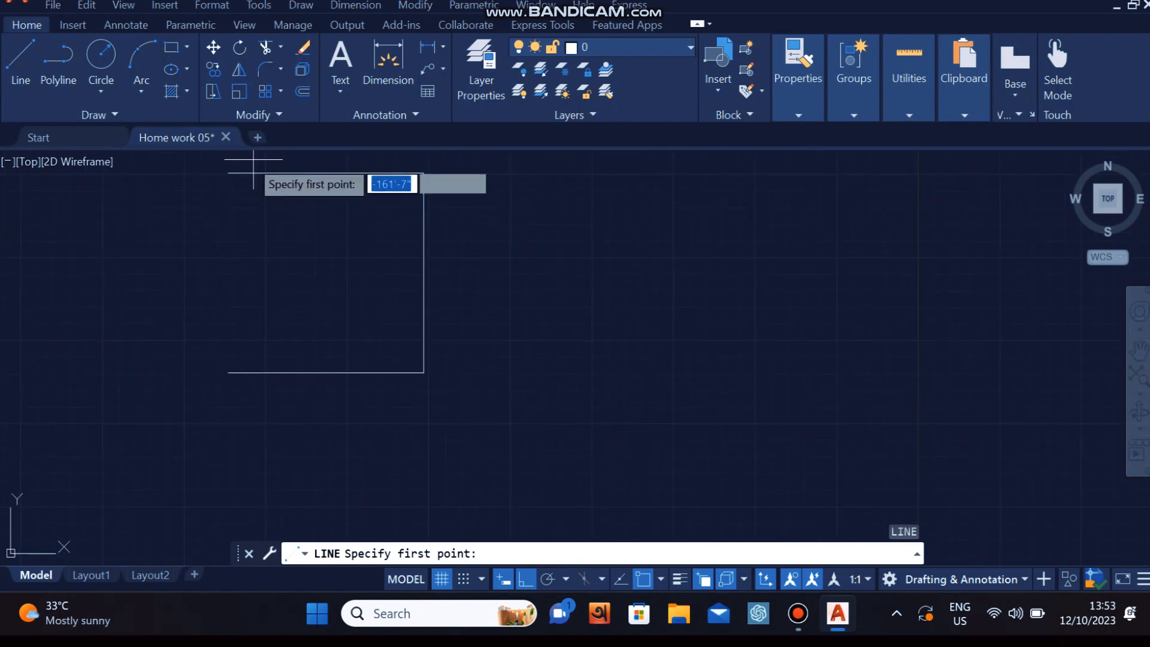
pyautogui.click(228, 173)
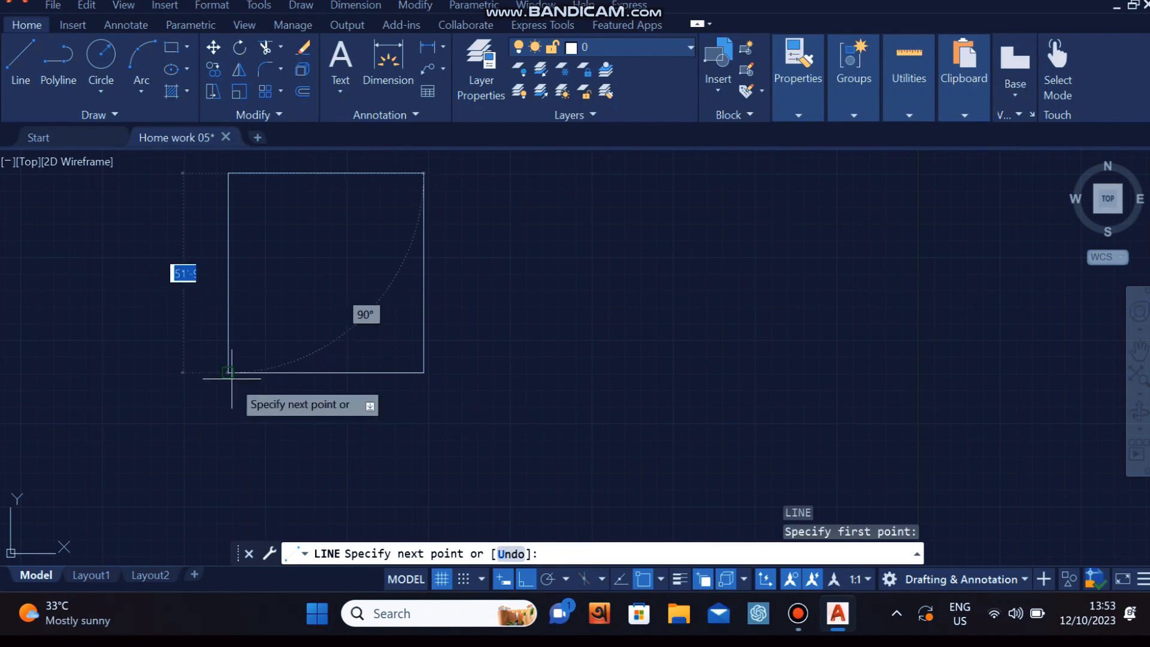
pyautogui.click(228, 373)
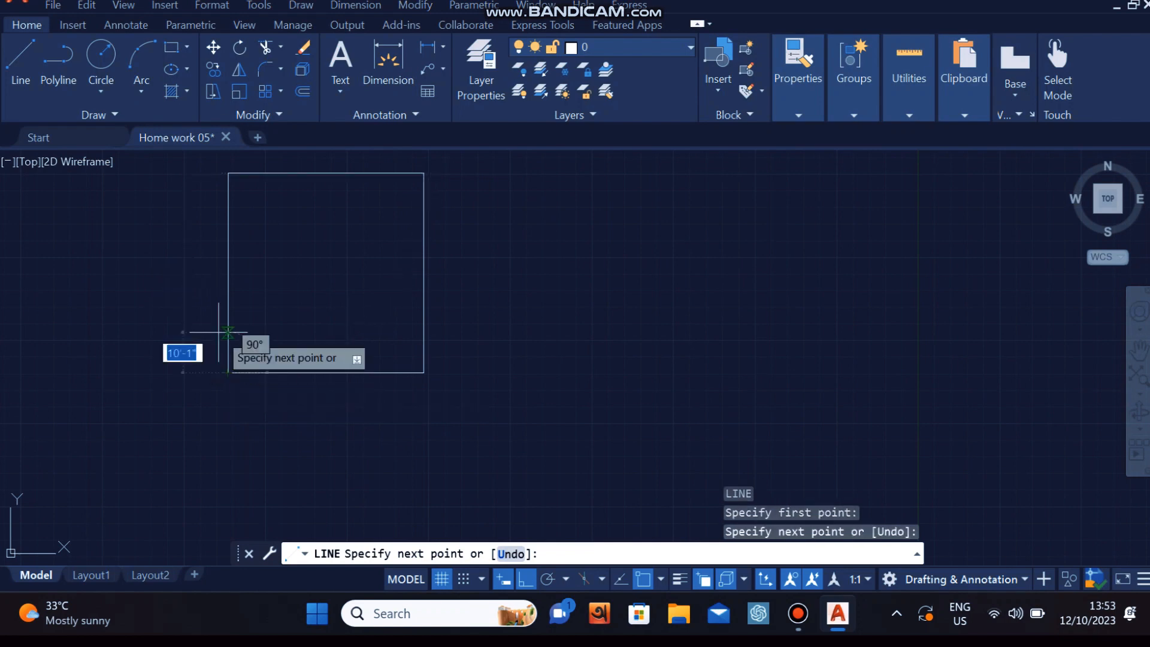
pyautogui.press('Return')
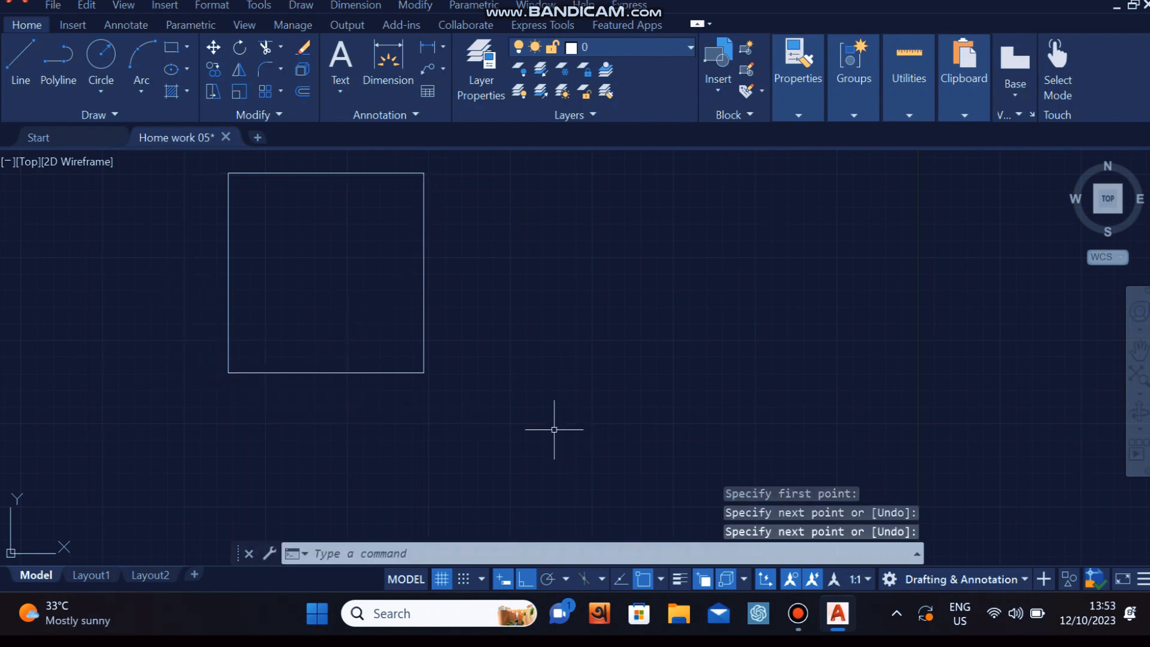
# Select all four lines of the square with a crossing window and join them into one object.
pyautogui.click(461, 462)
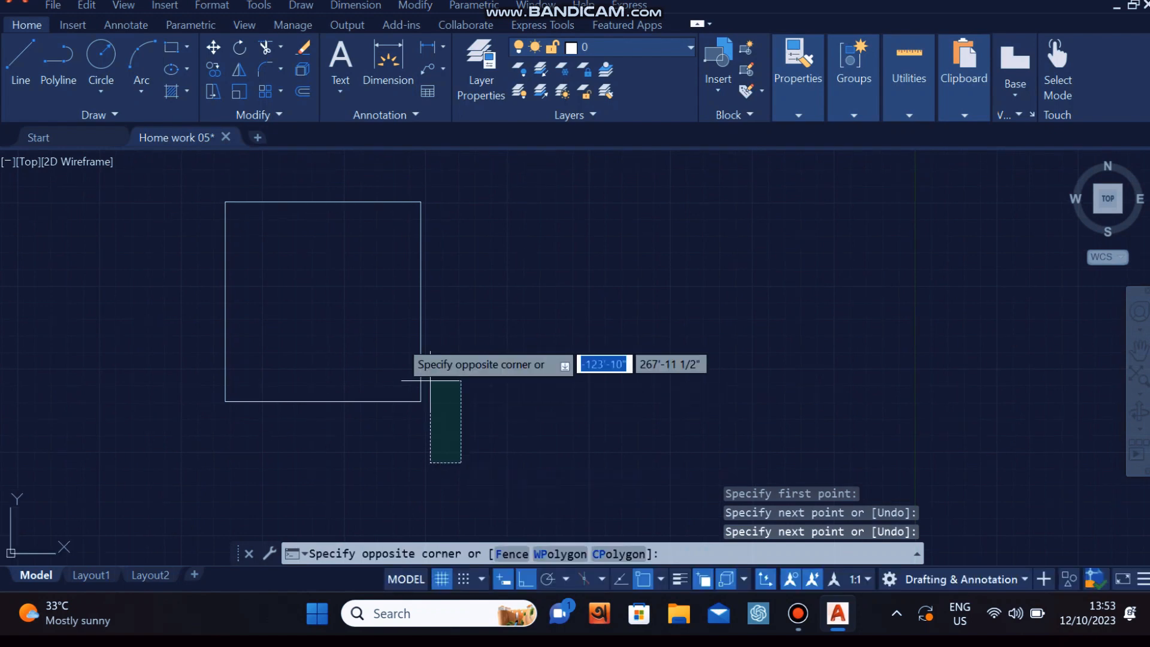
pyautogui.click(226, 205)
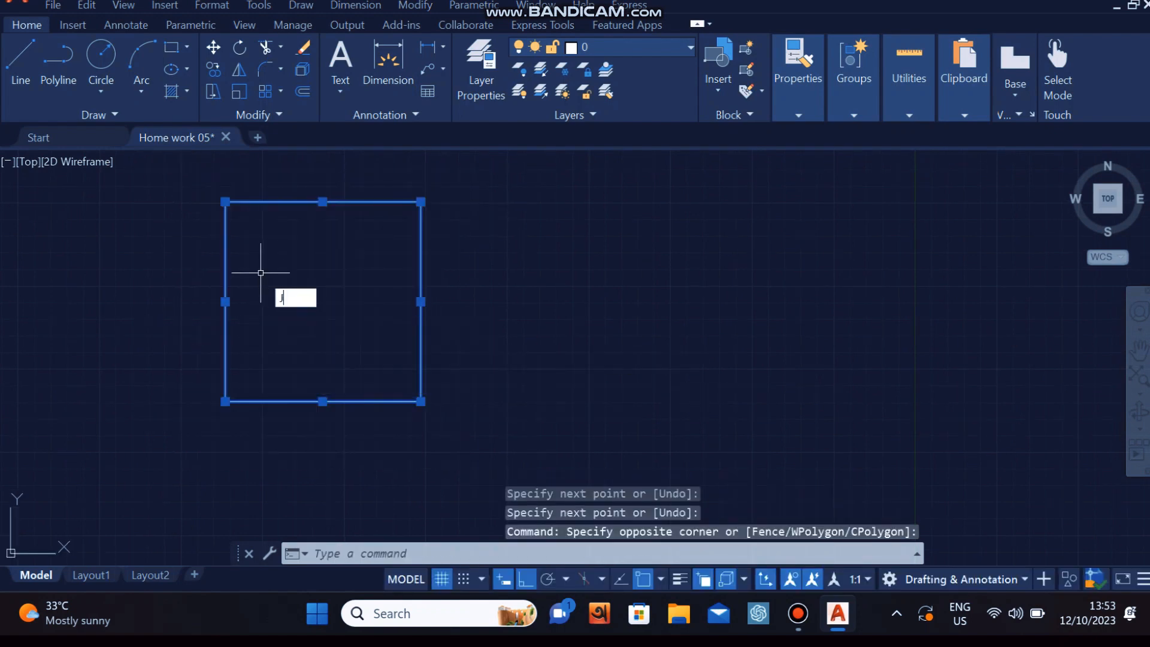
pyautogui.press('Return')
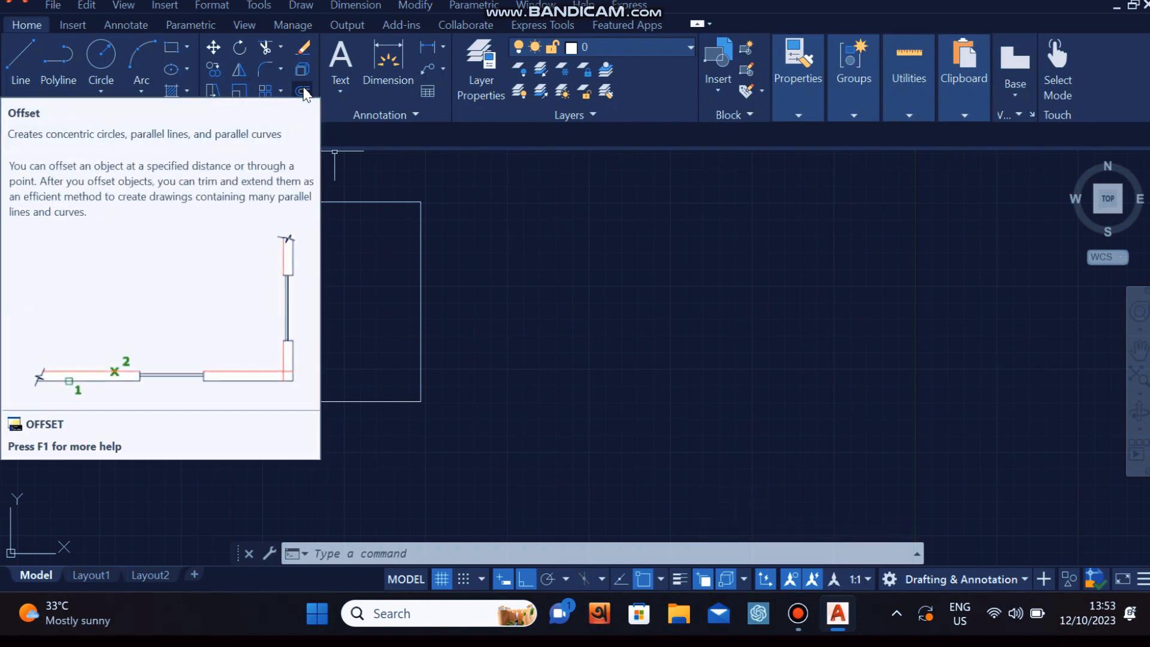
# Offset the joined square 5" to the outside to form the outer wall line, and end the command.
pyautogui.click(303, 91)
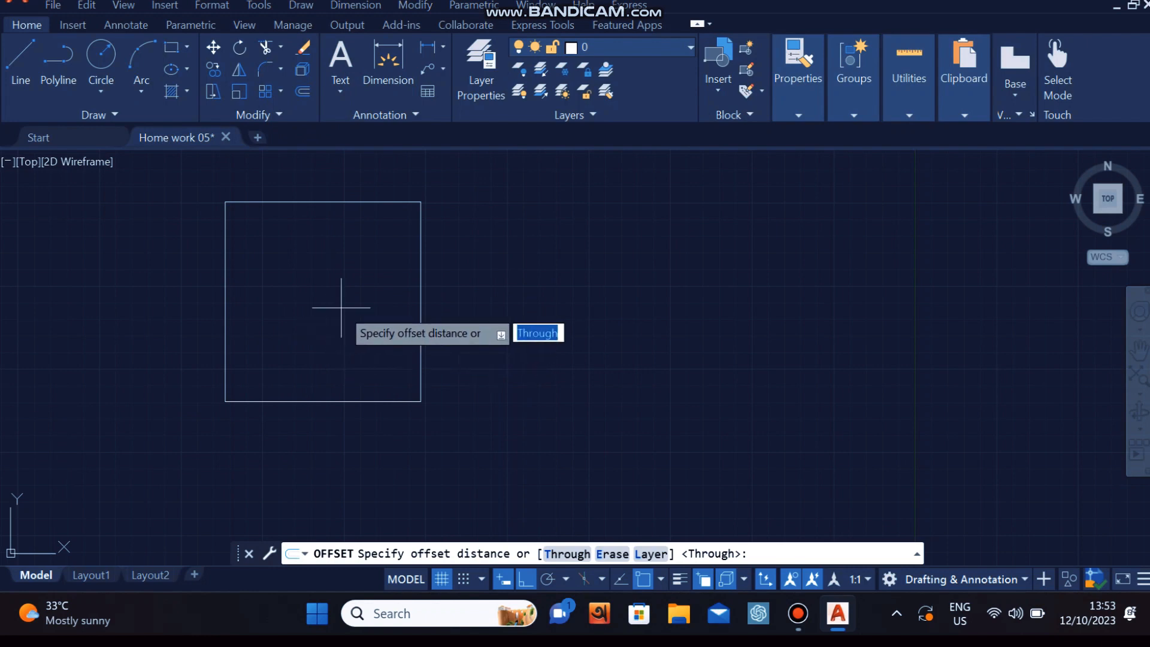
pyautogui.write('5')
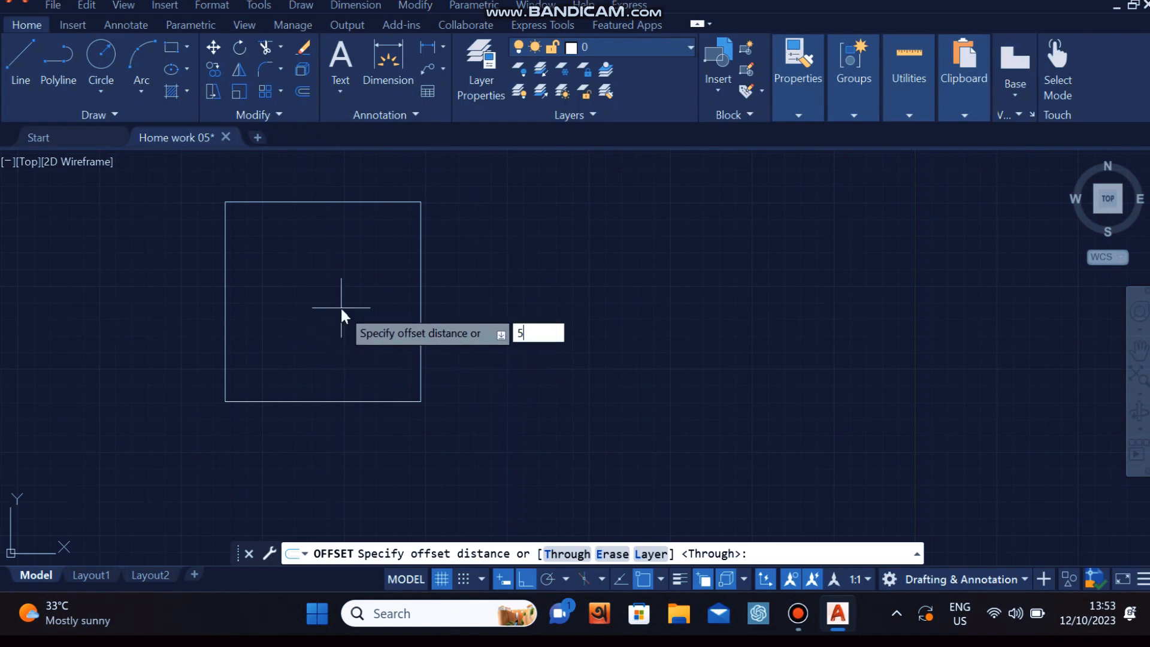
pyautogui.press('Return')
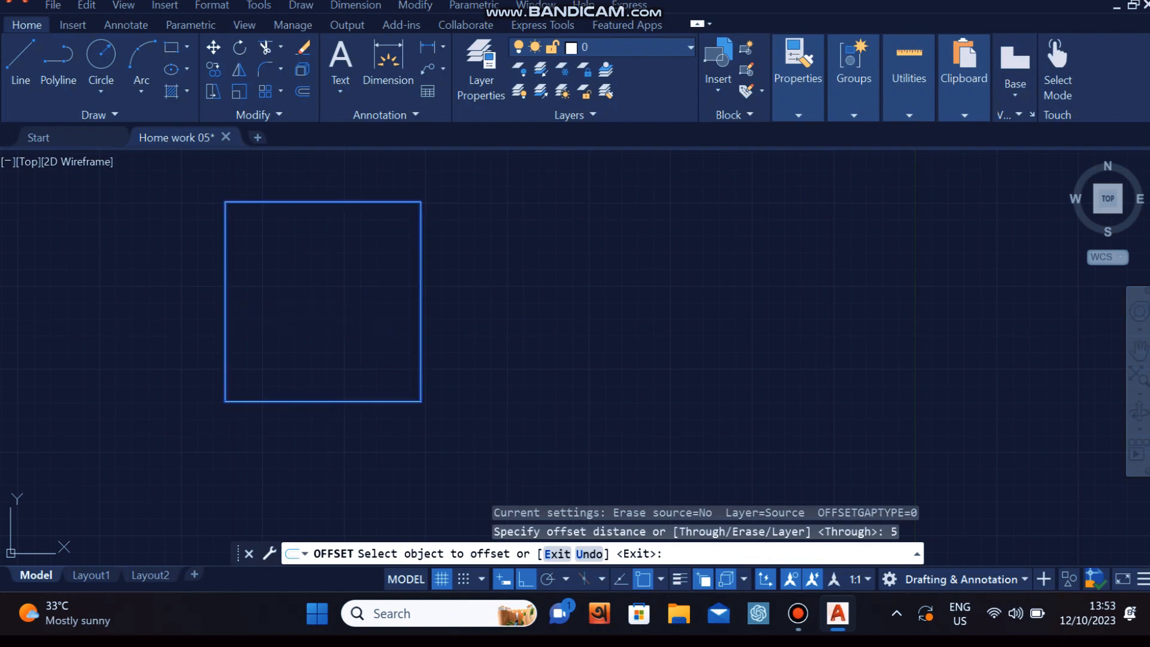
pyautogui.click(226, 294)
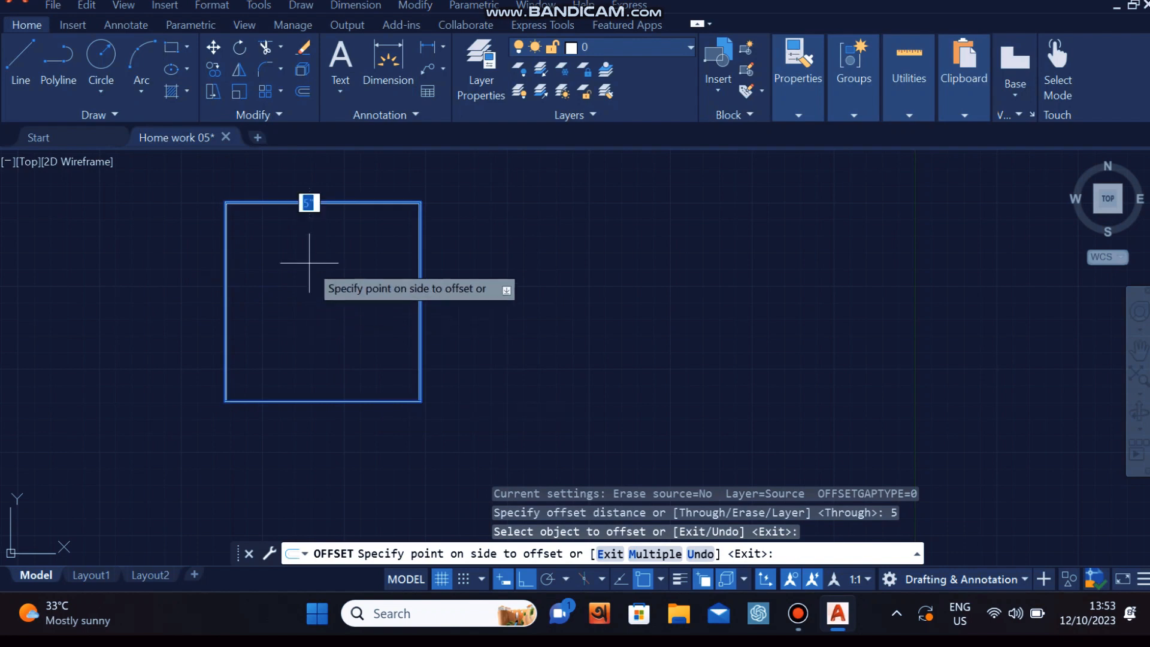
pyautogui.click(157, 231)
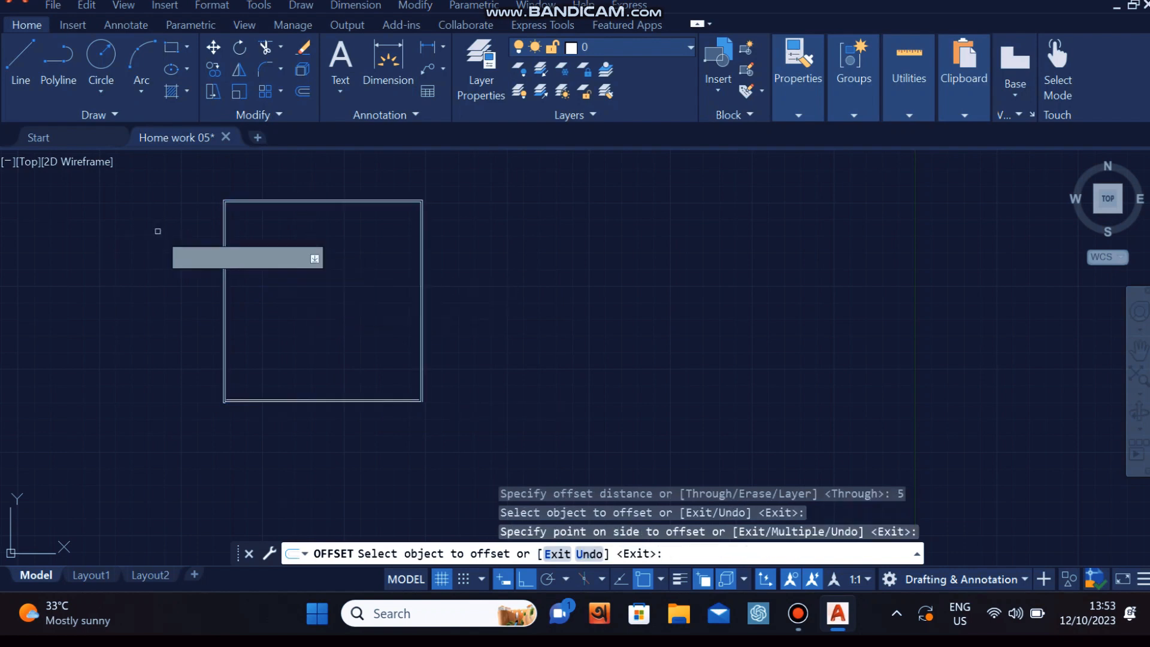
pyautogui.scroll(6, 225, 197)
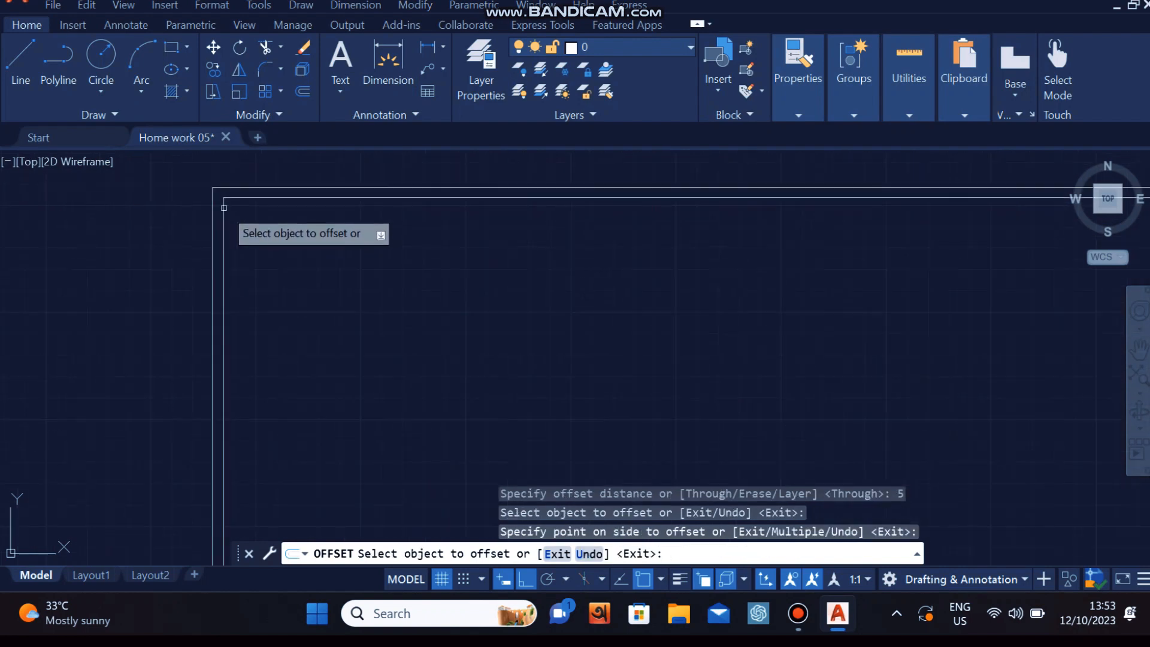
pyautogui.scroll(-4, 250, 218)
pyautogui.moveTo(367, 276); pyautogui.dragTo(350, 252, button='middle')
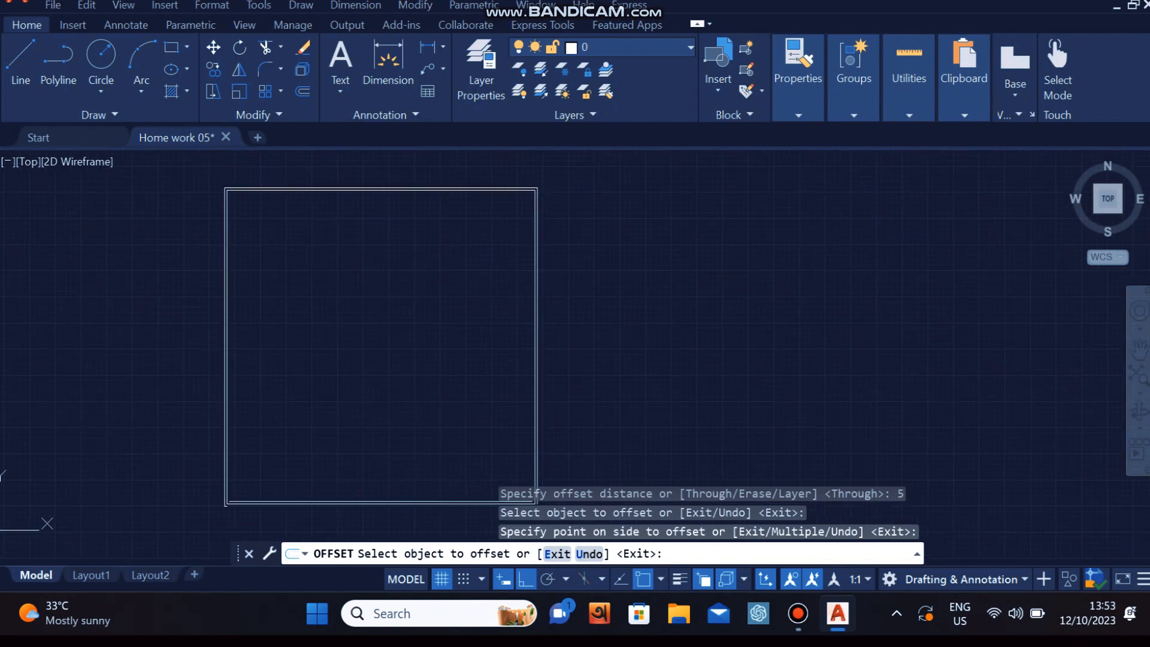
pyautogui.press('Return')
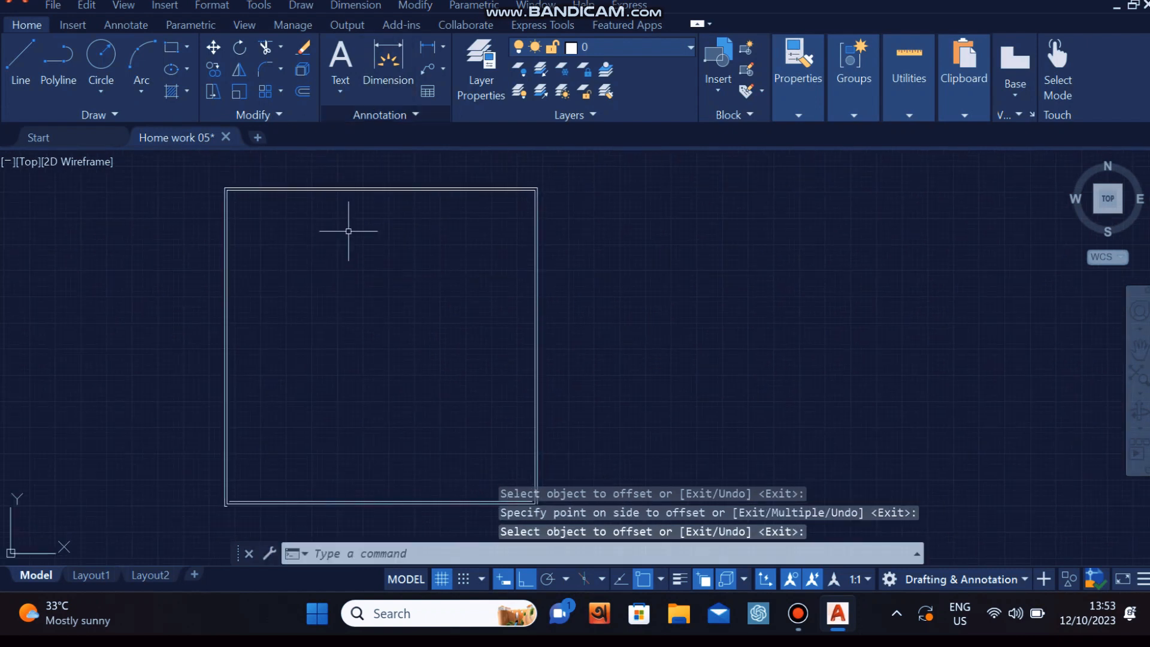
pyautogui.press('Return')
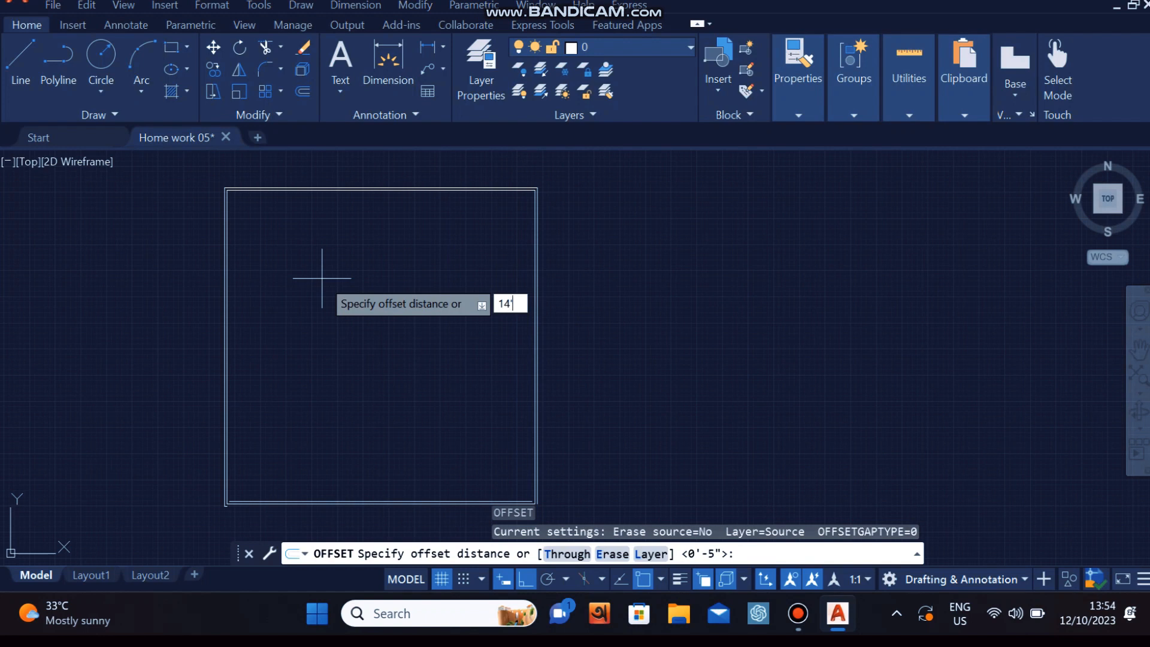
pyautogui.press('Return')
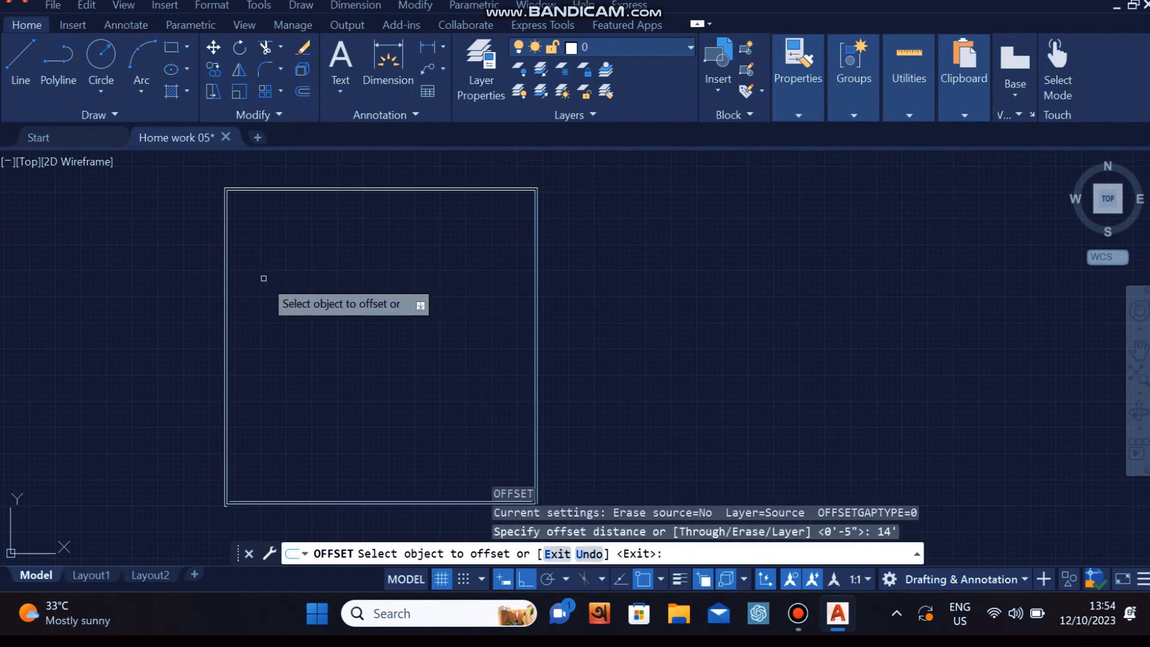
pyautogui.press('Escape')
# Select both the inner and outer squares with a crossing window and explode them into separate lines.
pyautogui.click(263, 278)
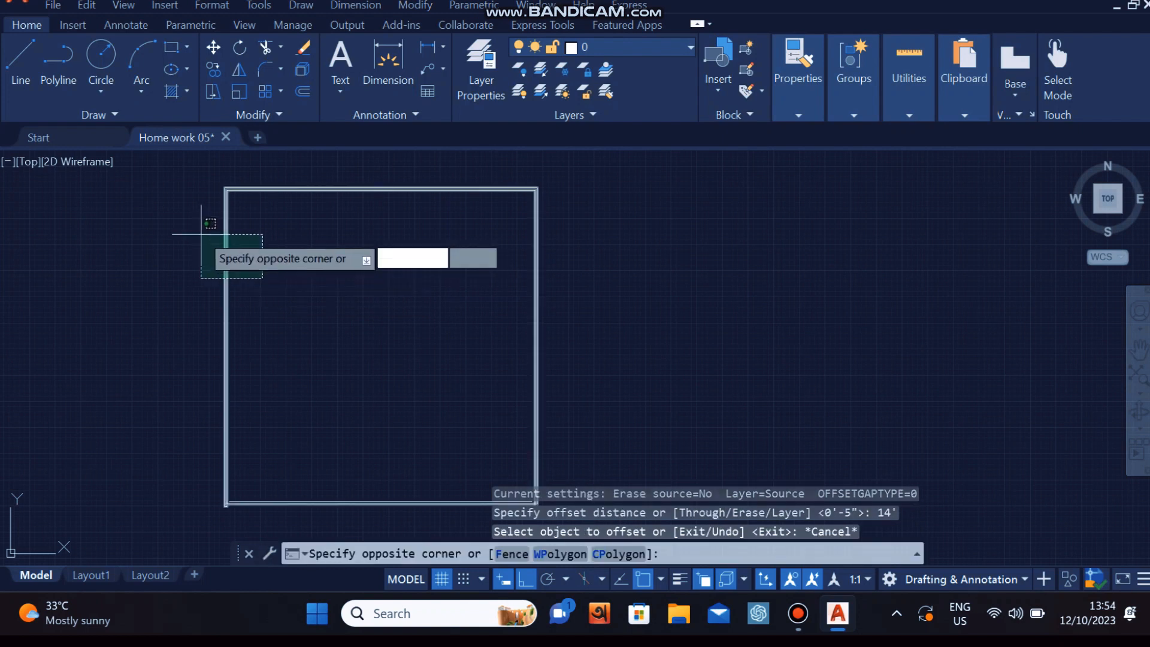
pyautogui.click(198, 232)
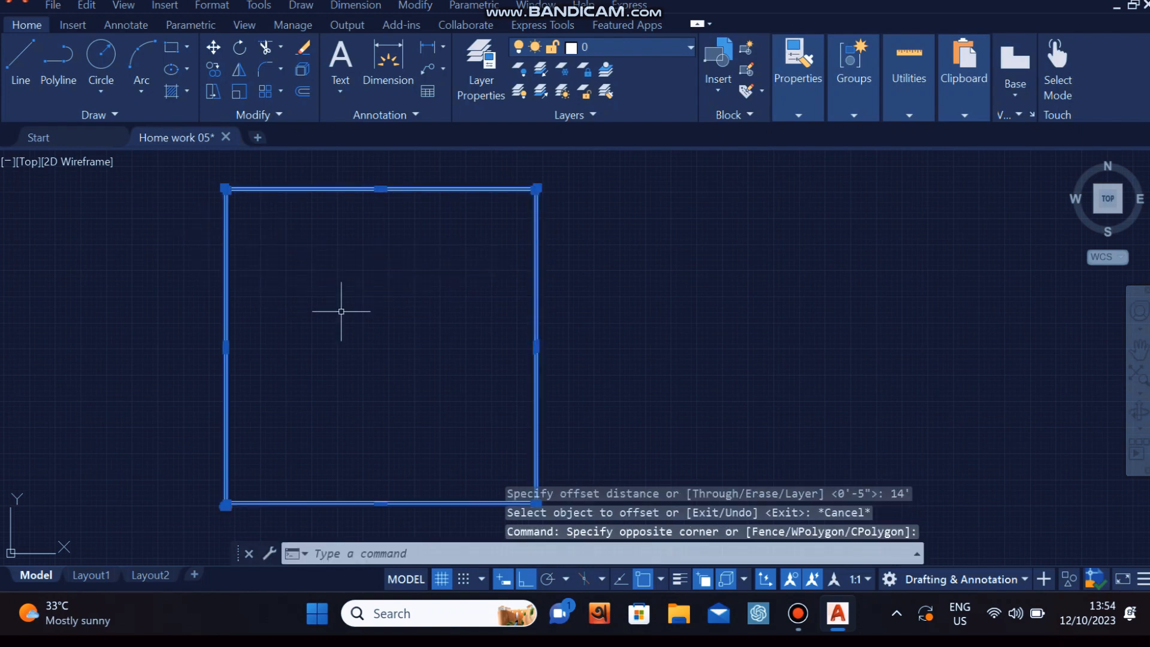
pyautogui.write('e')
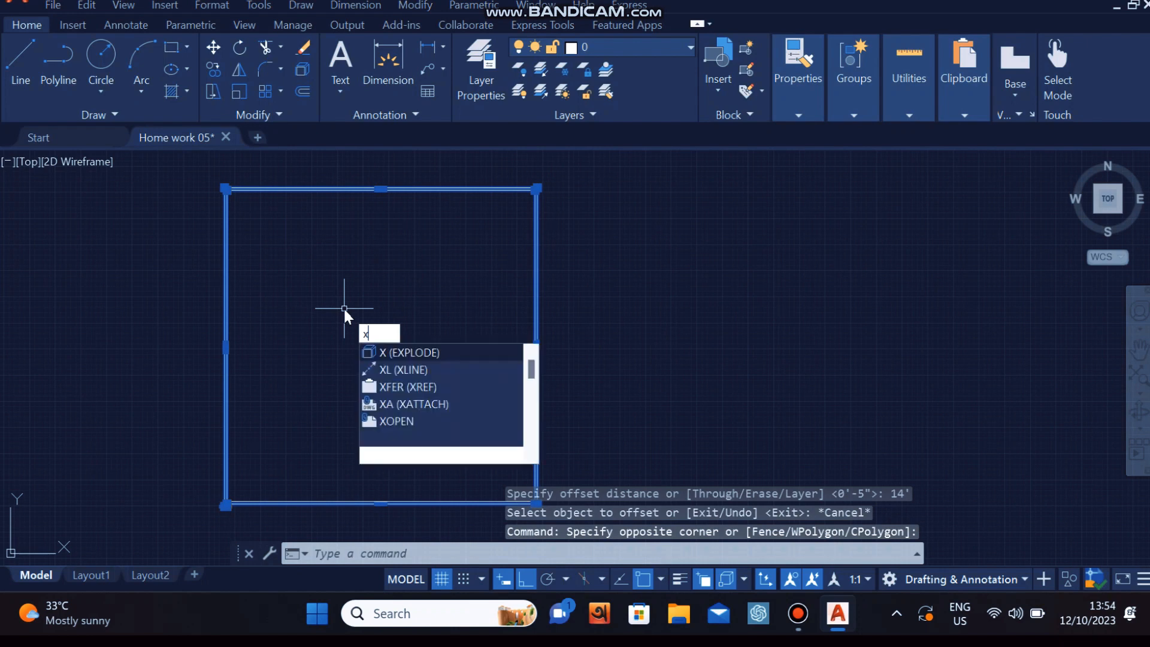
pyautogui.press('Escape')
pyautogui.write('x')
pyautogui.press('Return')
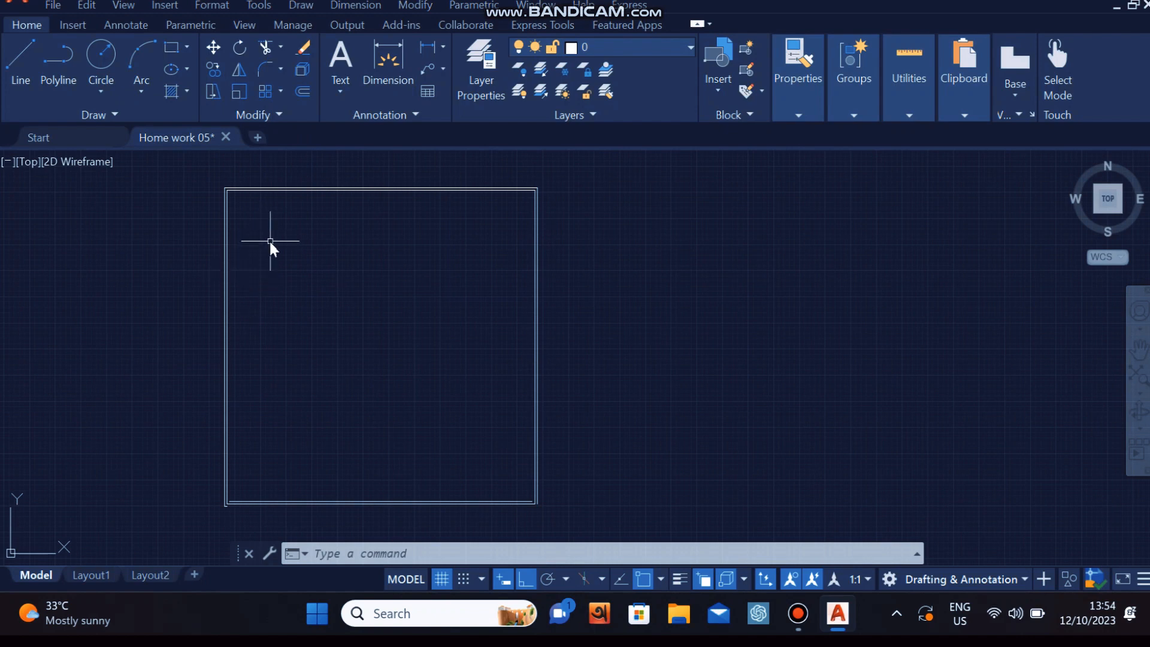
# Offset the inner line of the left wall 14' to the right, into the square.
pyautogui.write('o')
pyautogui.press('Return')
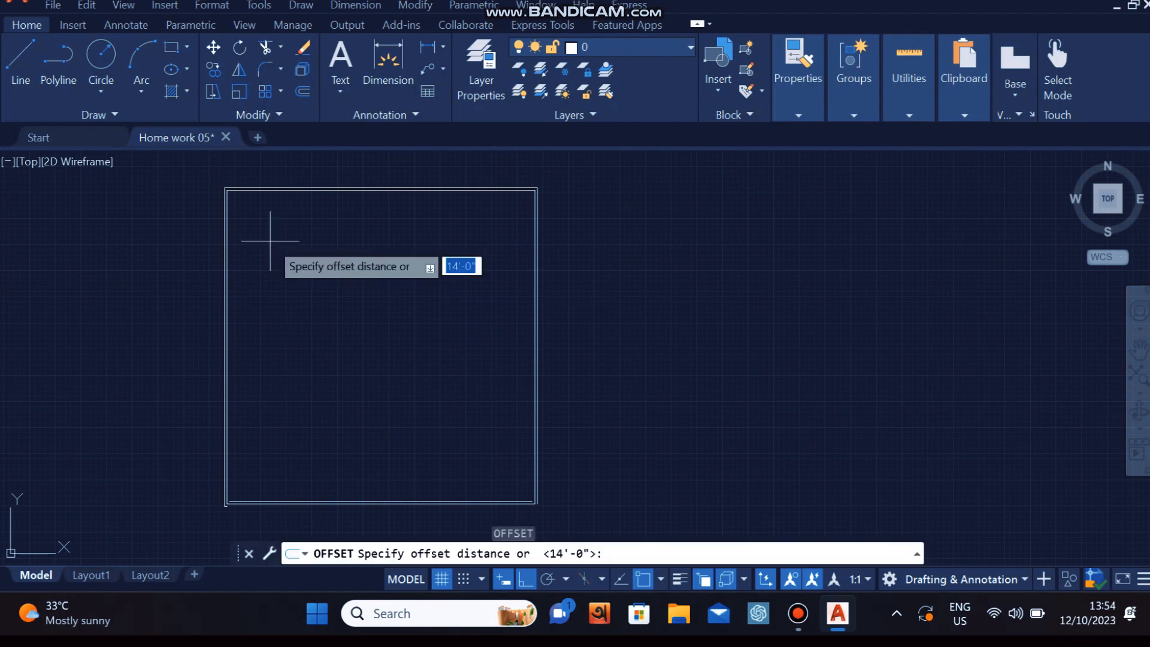
pyautogui.write('1')
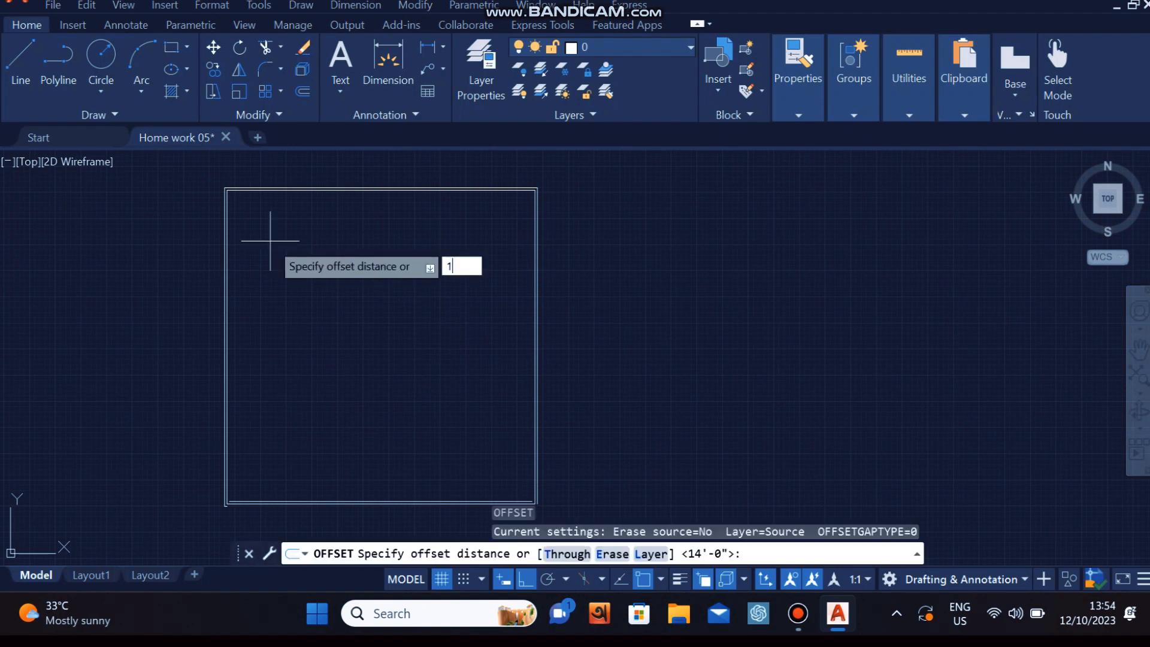
pyautogui.write("4'")
pyautogui.press('Return')
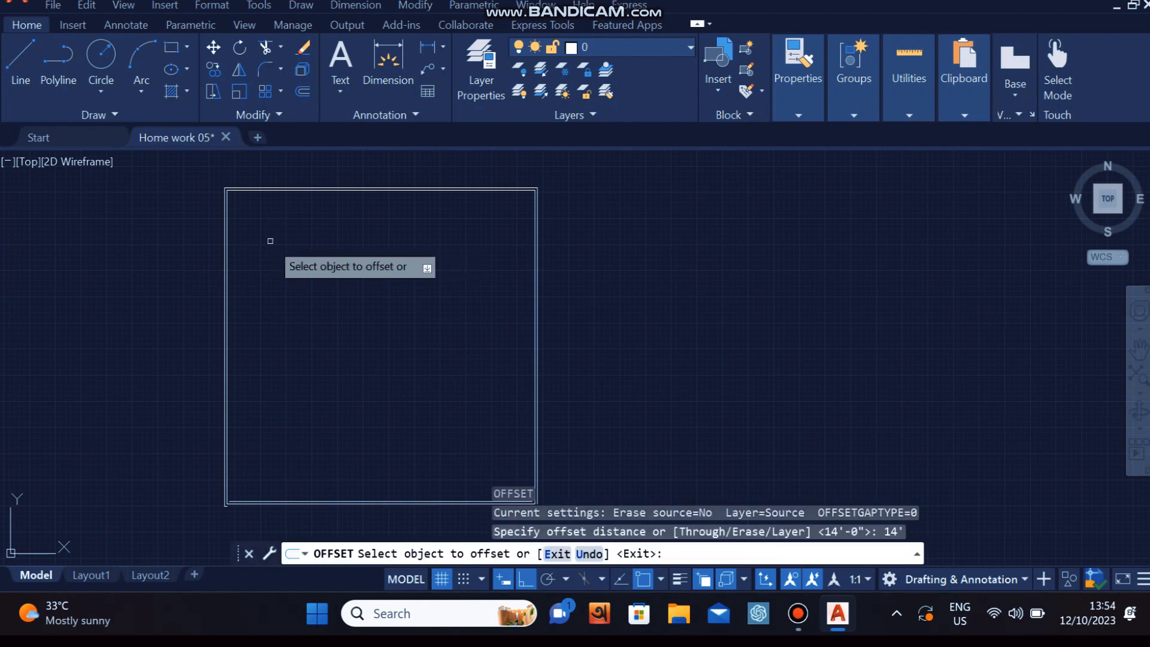
pyautogui.scroll(4, 227, 251)
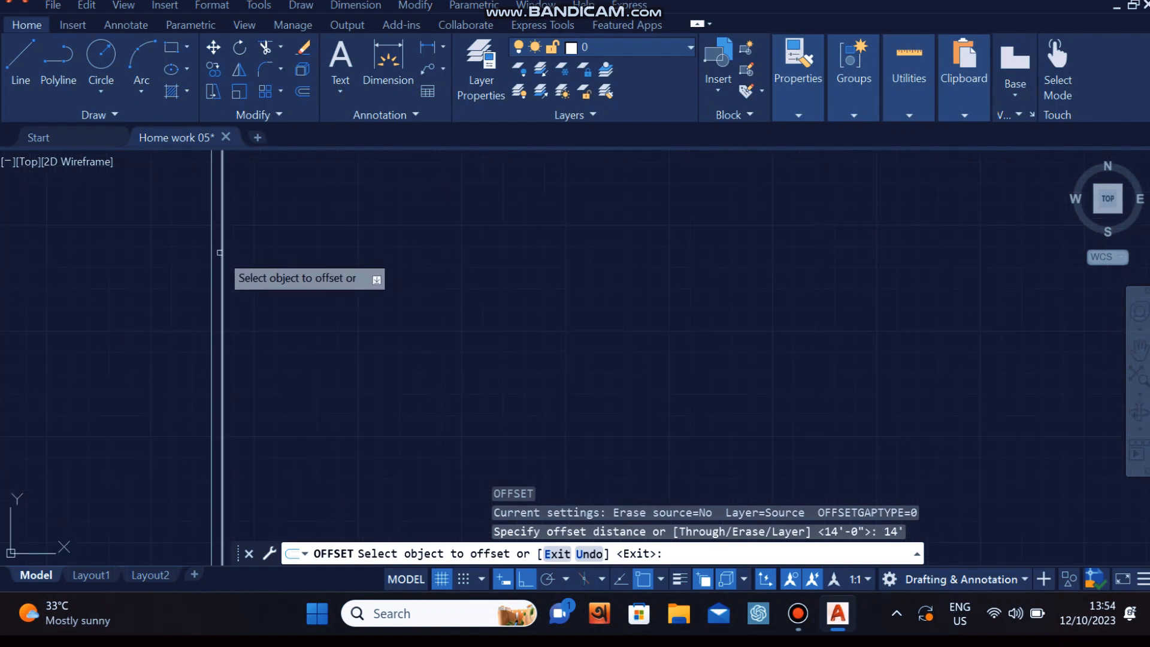
pyautogui.click(221, 258)
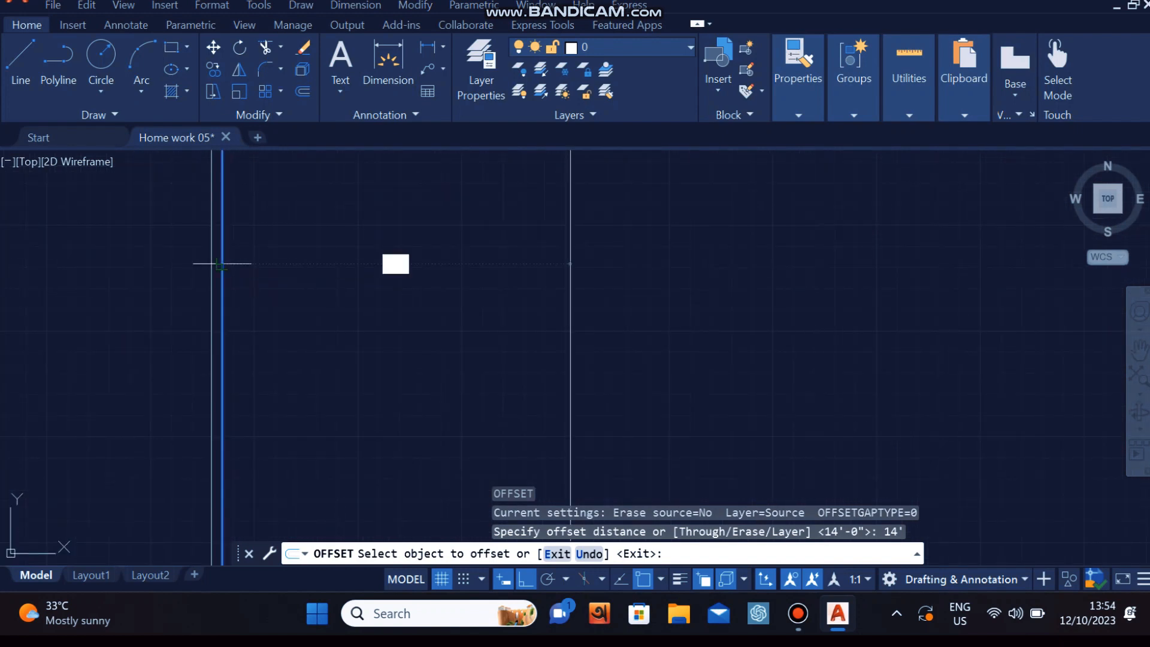
pyautogui.click(469, 313)
pyautogui.scroll(-4, 563, 294)
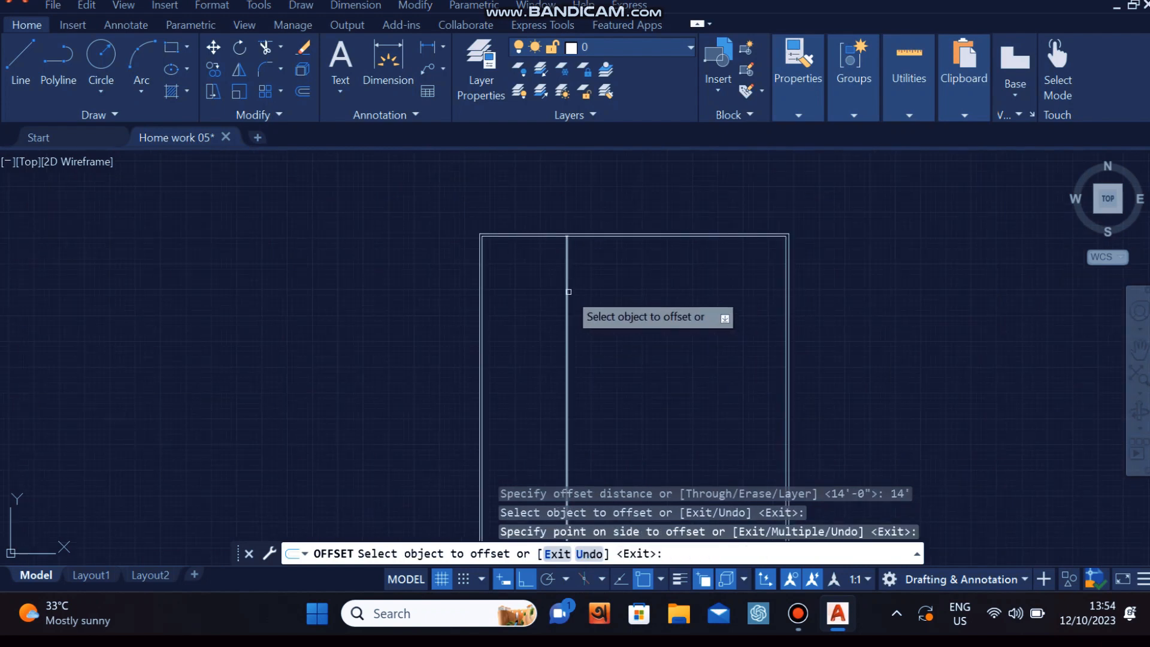
# Offset the new vertical partition line 5" to the right to give the partition its thickness.
pyautogui.click(566, 290)
pyautogui.click(566, 292)
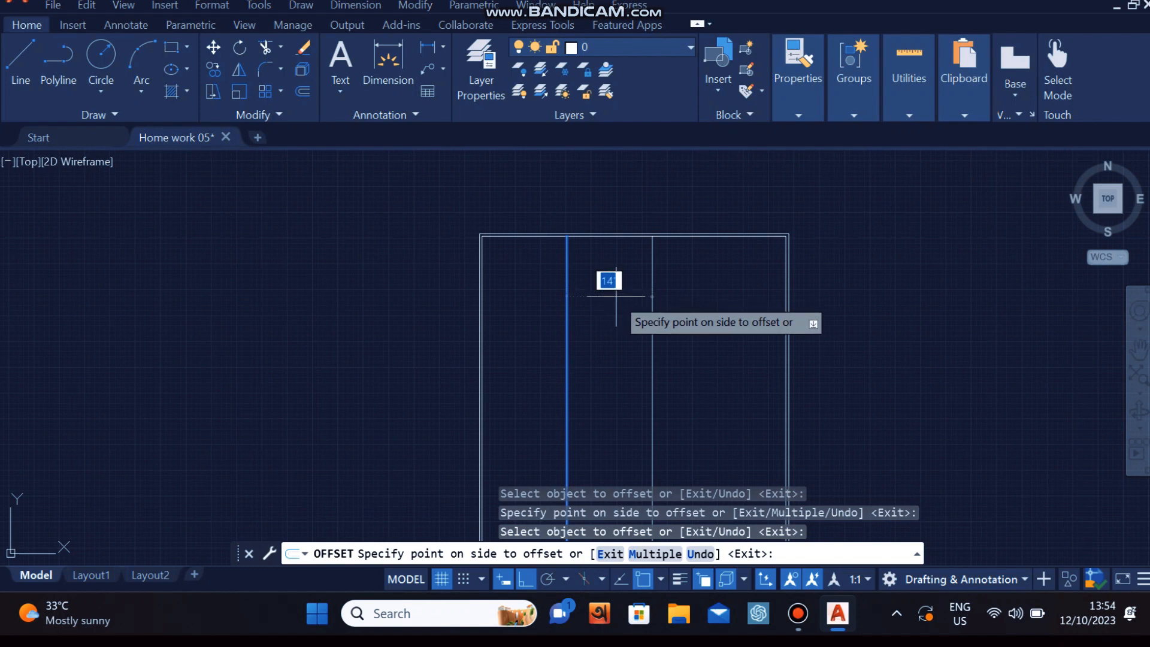
pyautogui.press('Return')
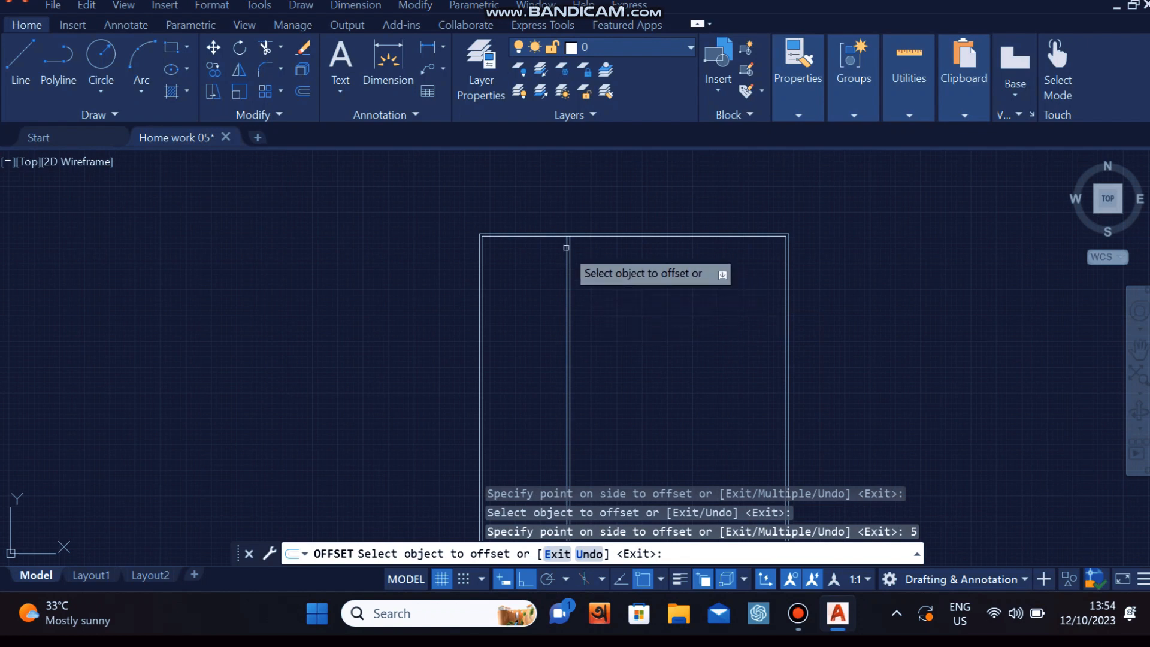
# Offset the right-hand line of the first partition 8' to the right.
pyautogui.scroll(5, 566, 246)
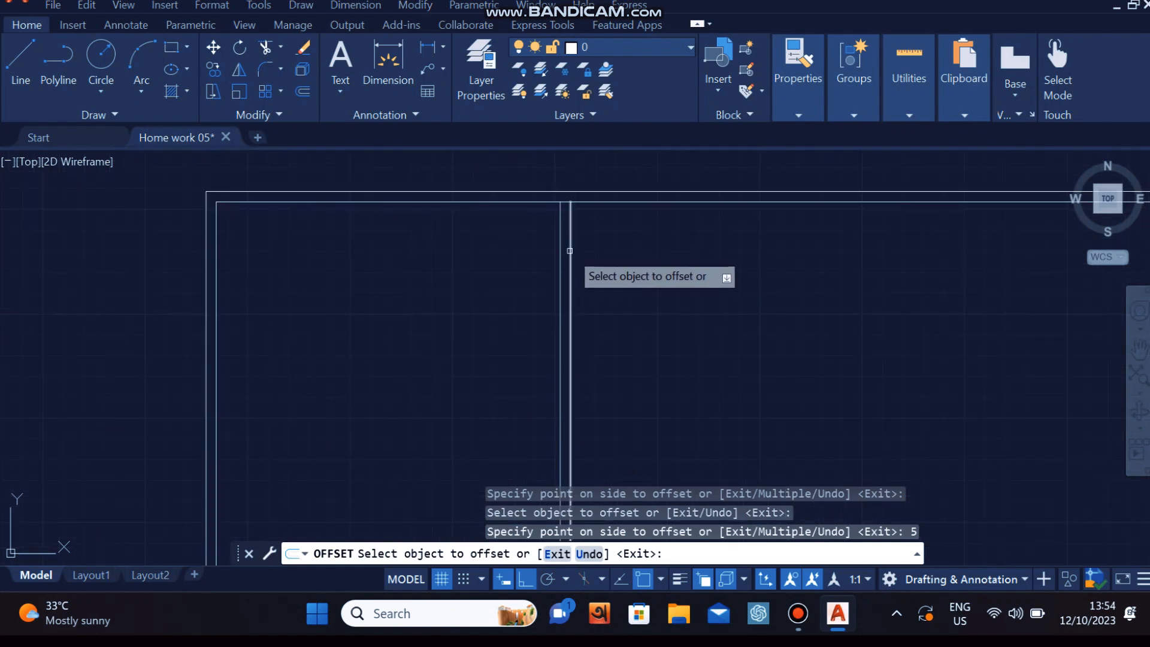
pyautogui.click(570, 250)
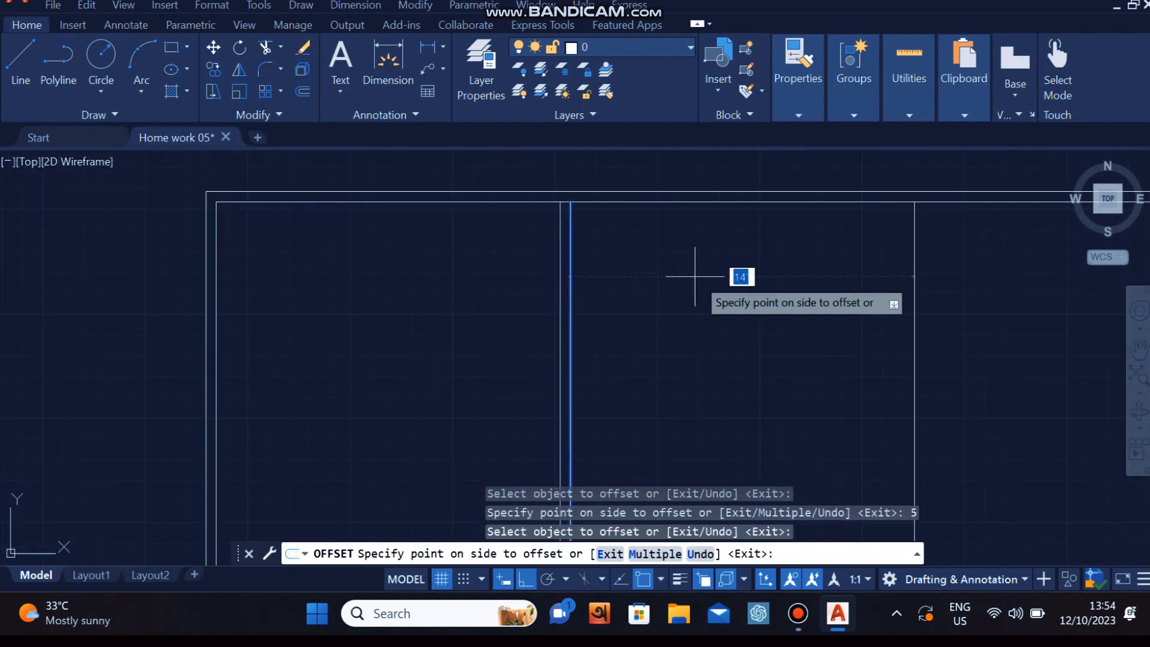
pyautogui.scroll(-2, 858, 280)
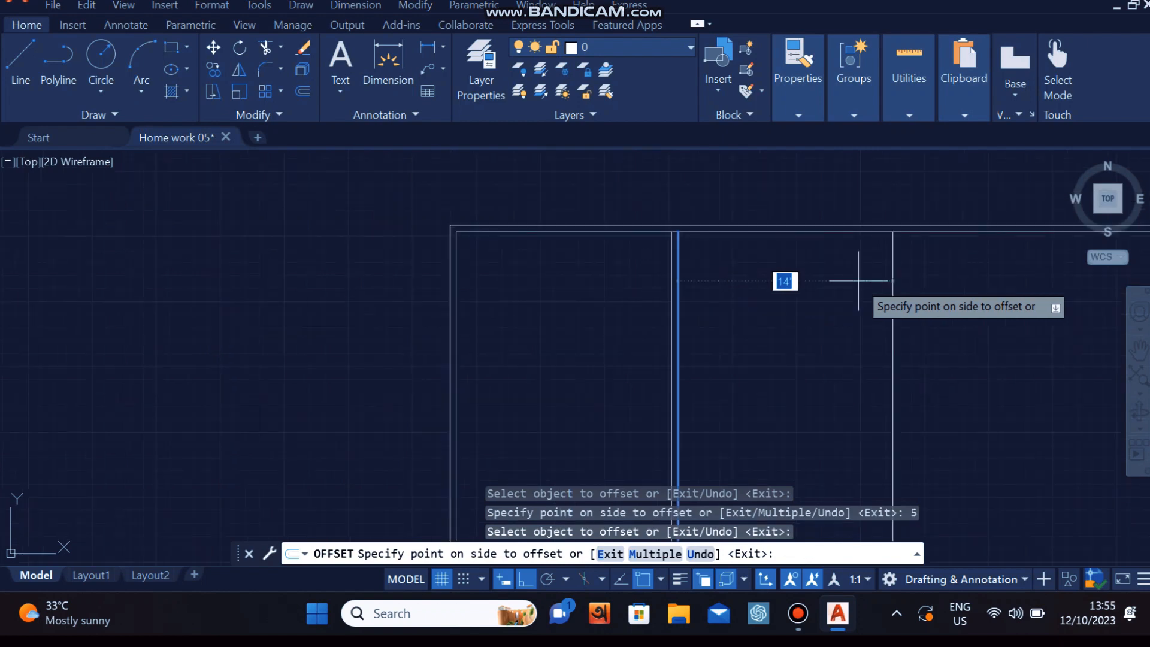
pyautogui.write("8'")
pyautogui.press('Return')
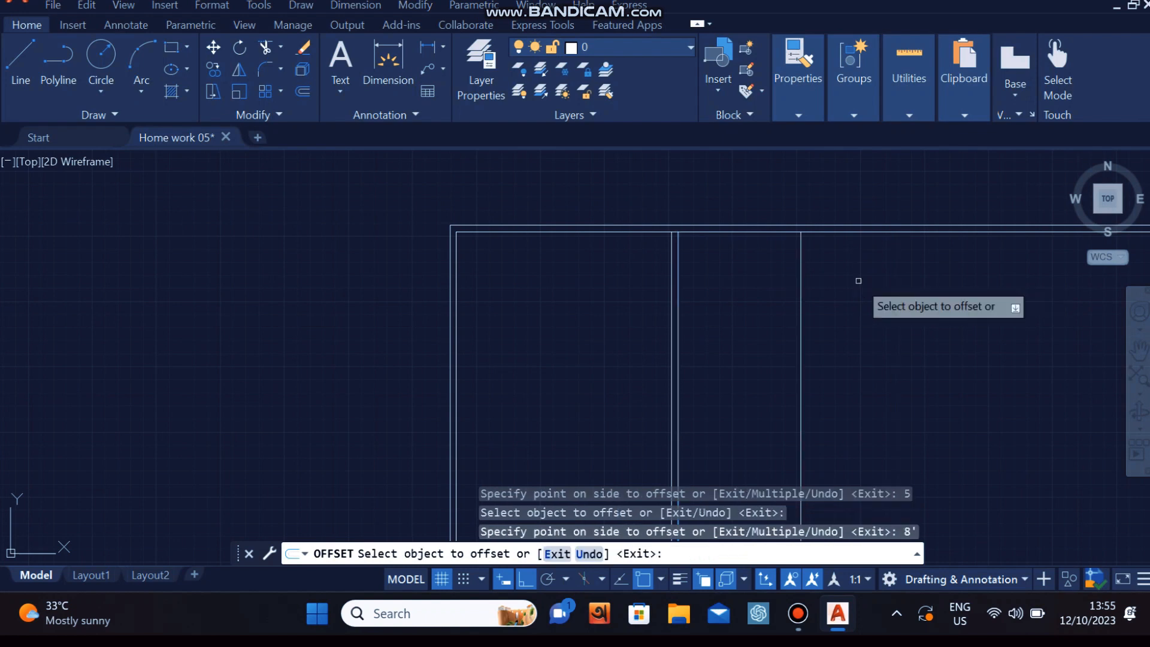
# Try a 5' offset of the rightmost partition line to the right and undo it.
pyautogui.click(802, 275)
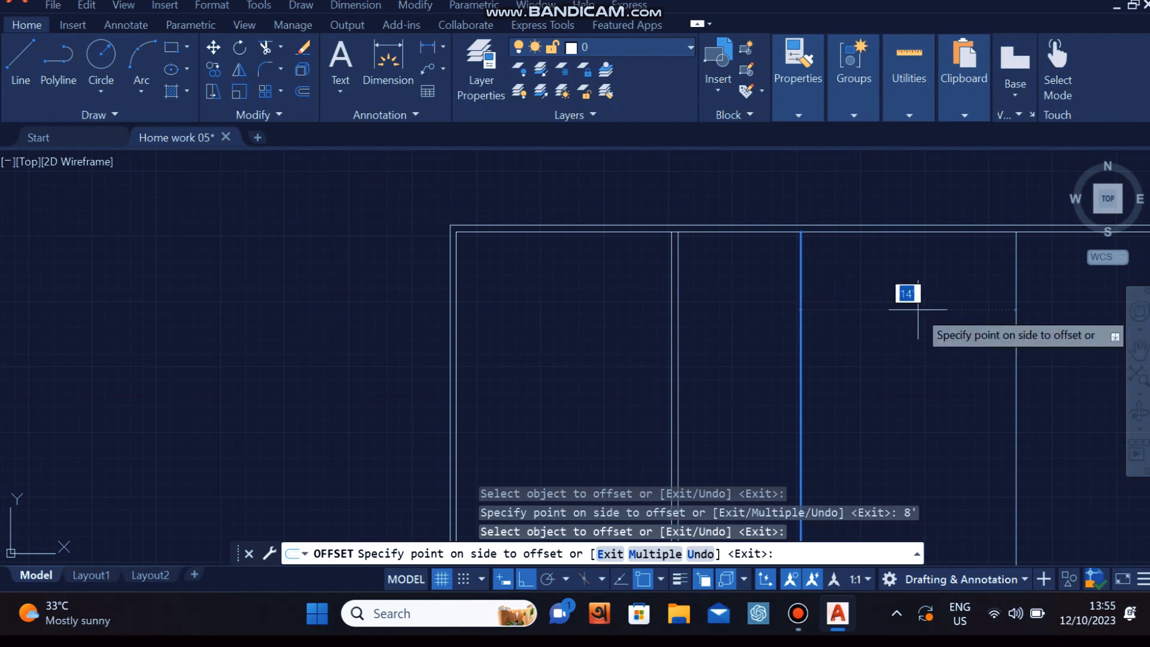
pyautogui.write("5'")
pyautogui.press('Return')
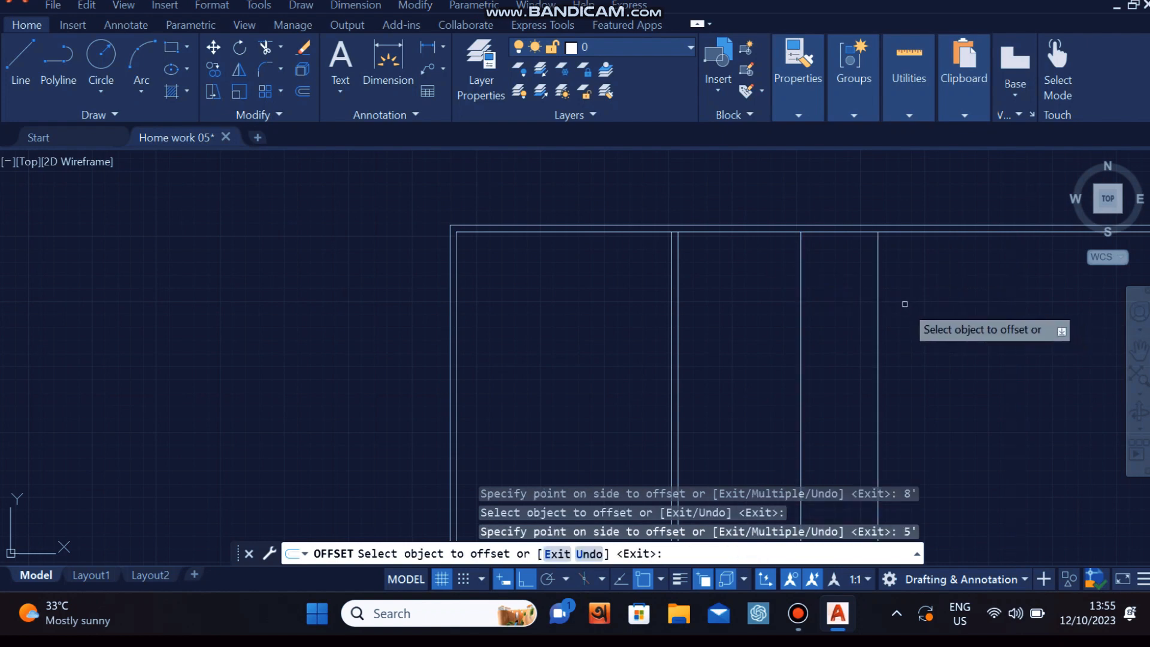
pyautogui.hotkey('ctrl', 'z')
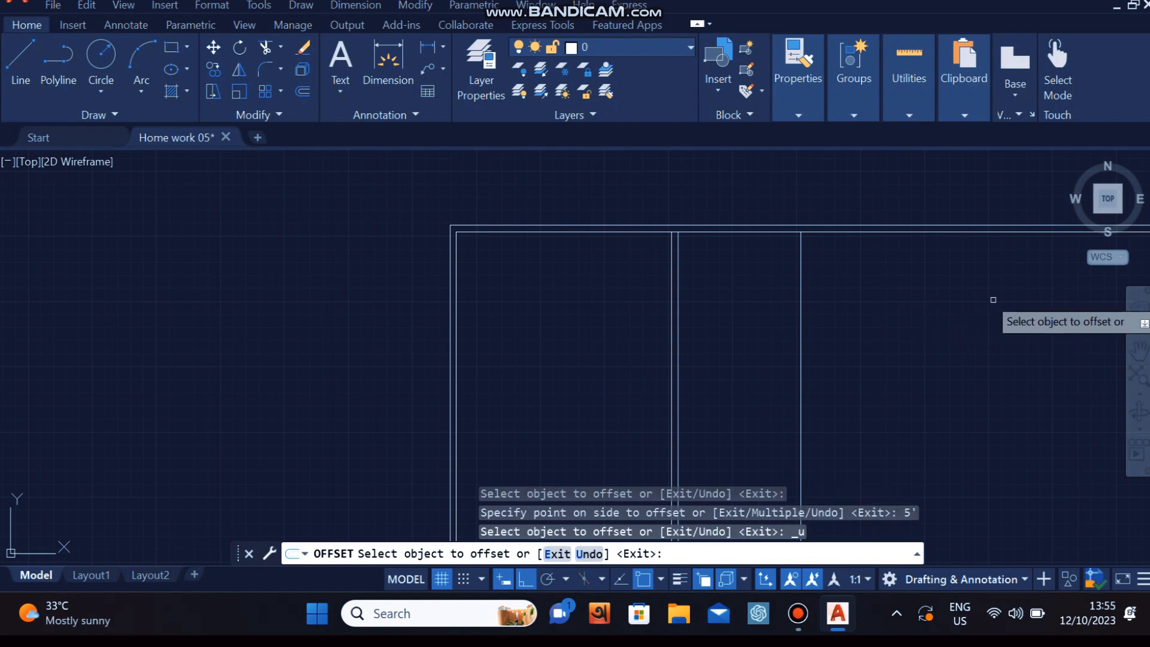
# Offset the single line of the second partition 5" to the right to form its wall thickness.
pyautogui.click(800, 323)
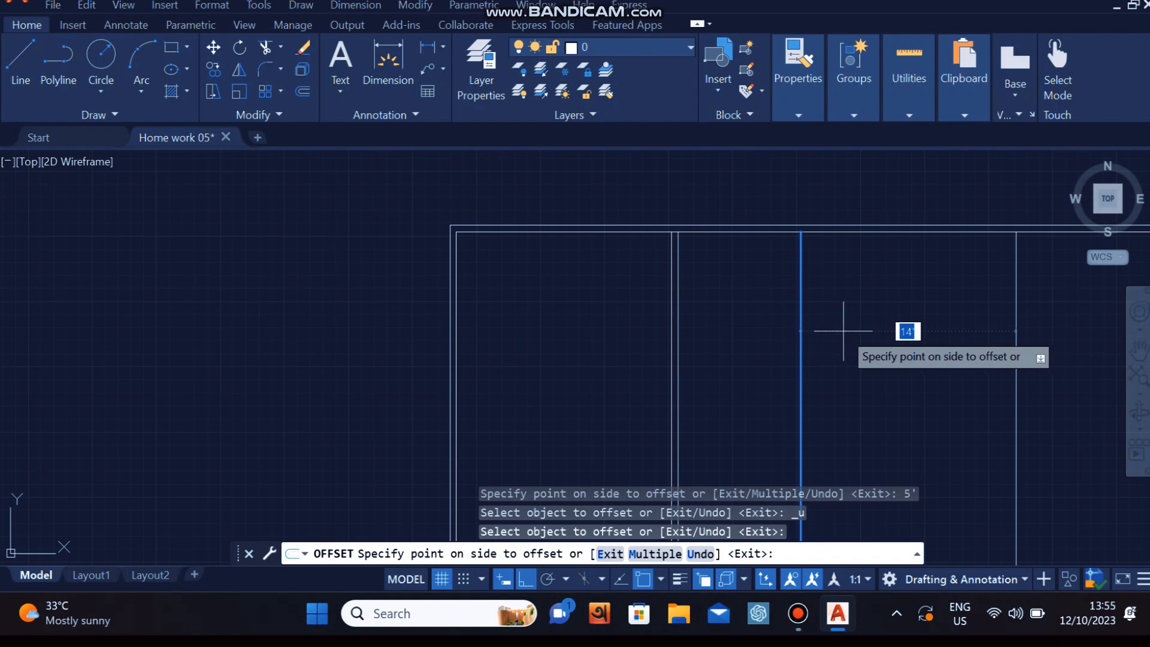
pyautogui.write('5')
pyautogui.press('Return')
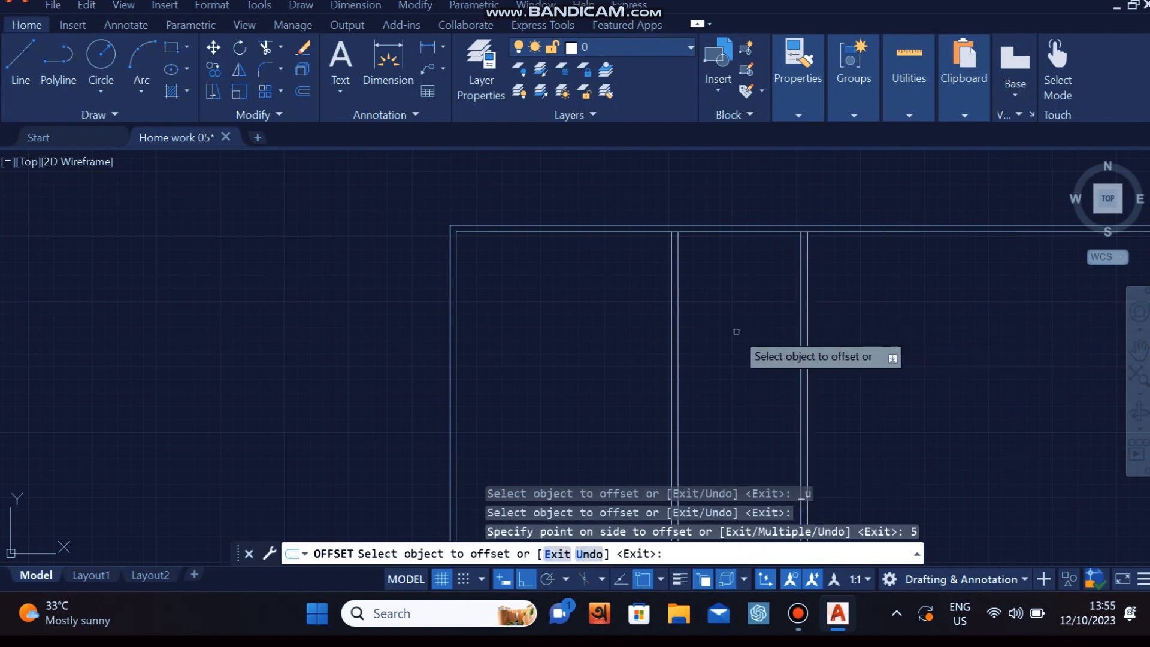
pyautogui.scroll(2, 839, 320)
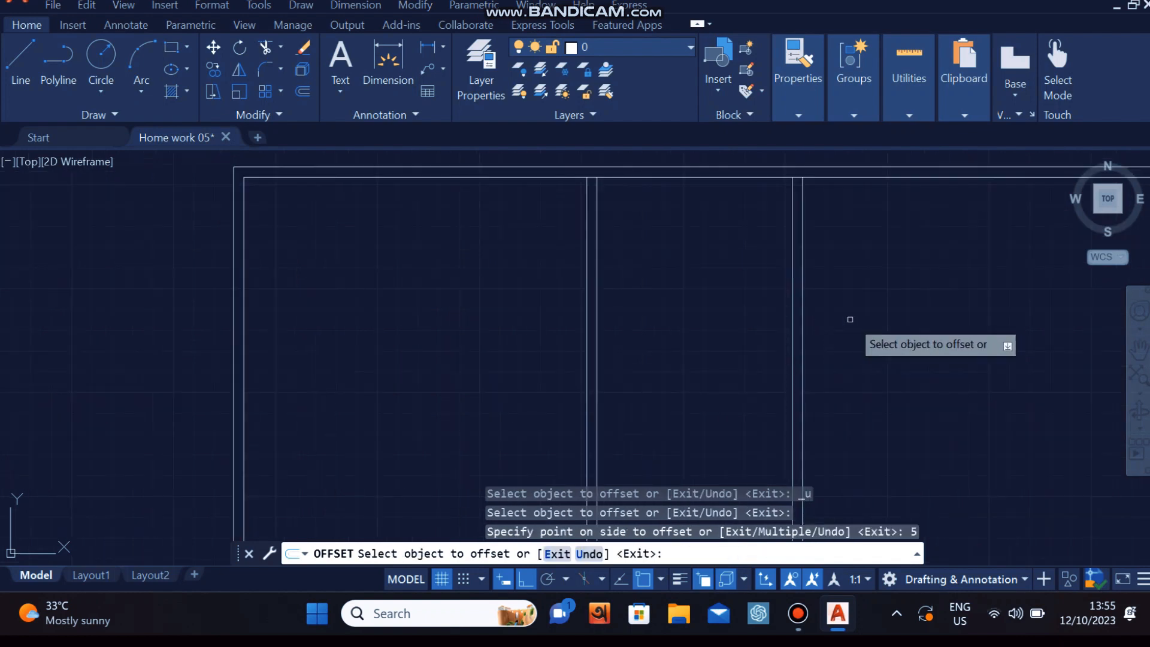
# Offset the inner line of the right outer wall 14' to the left.
pyautogui.moveTo(852, 319); pyautogui.dragTo(748, 288, button='middle')
pyautogui.scroll(-4, 833, 273)
pyautogui.moveTo(835, 270); pyautogui.dragTo(673, 257, button='middle')
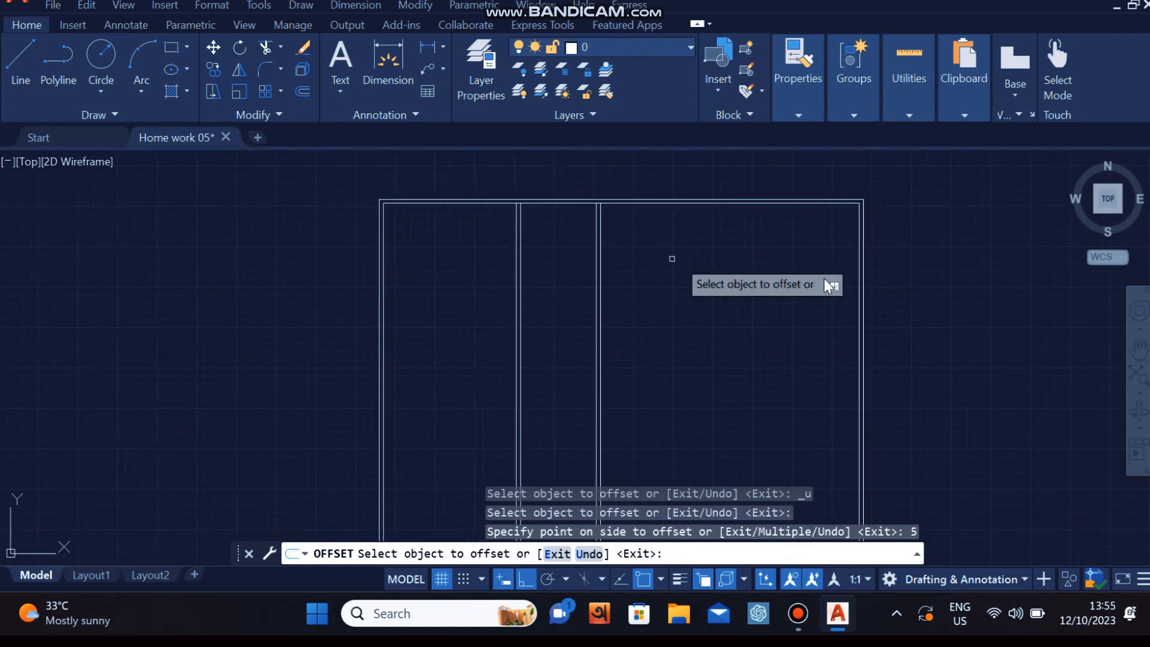
pyautogui.click(860, 285)
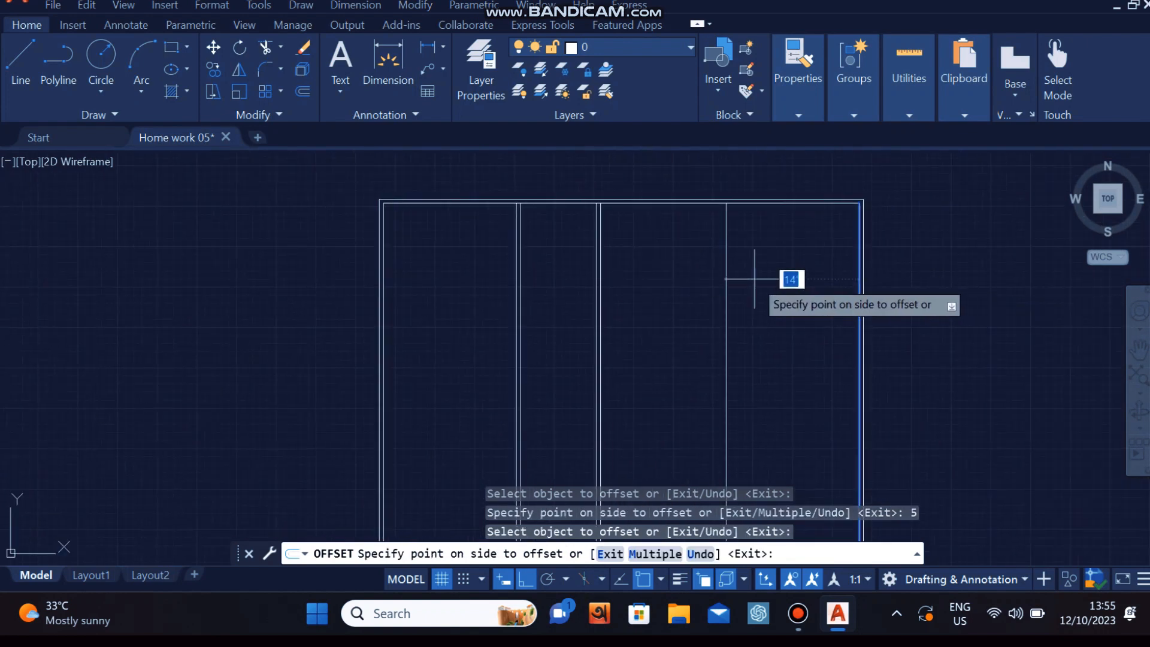
pyautogui.press('Return')
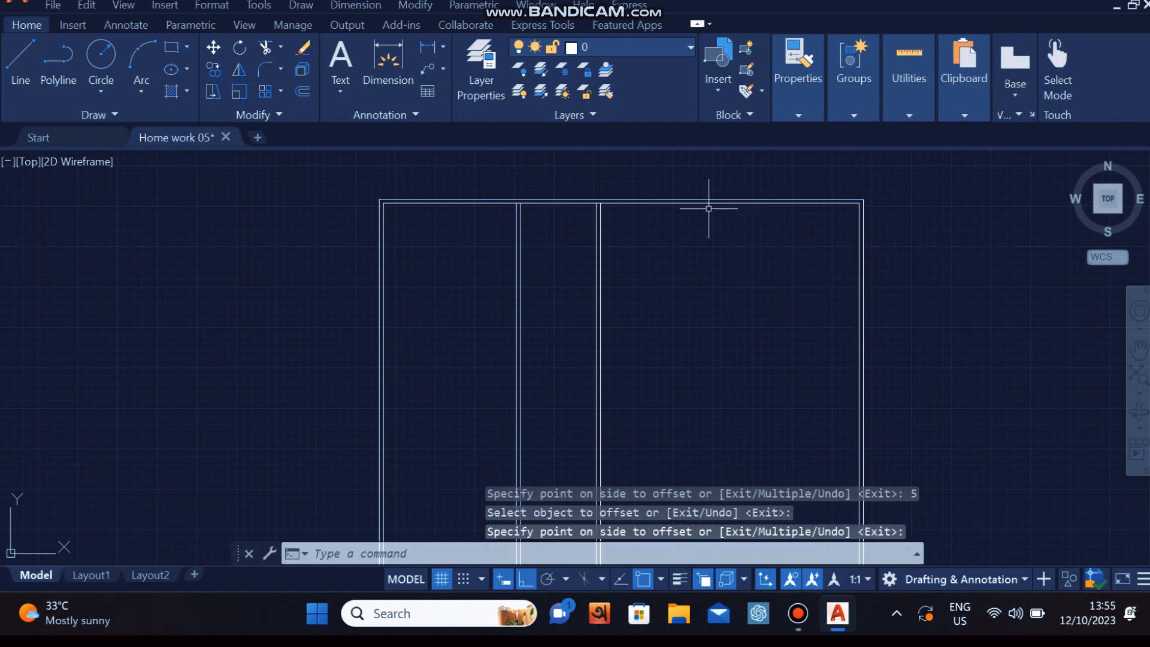
pyautogui.press('Return')
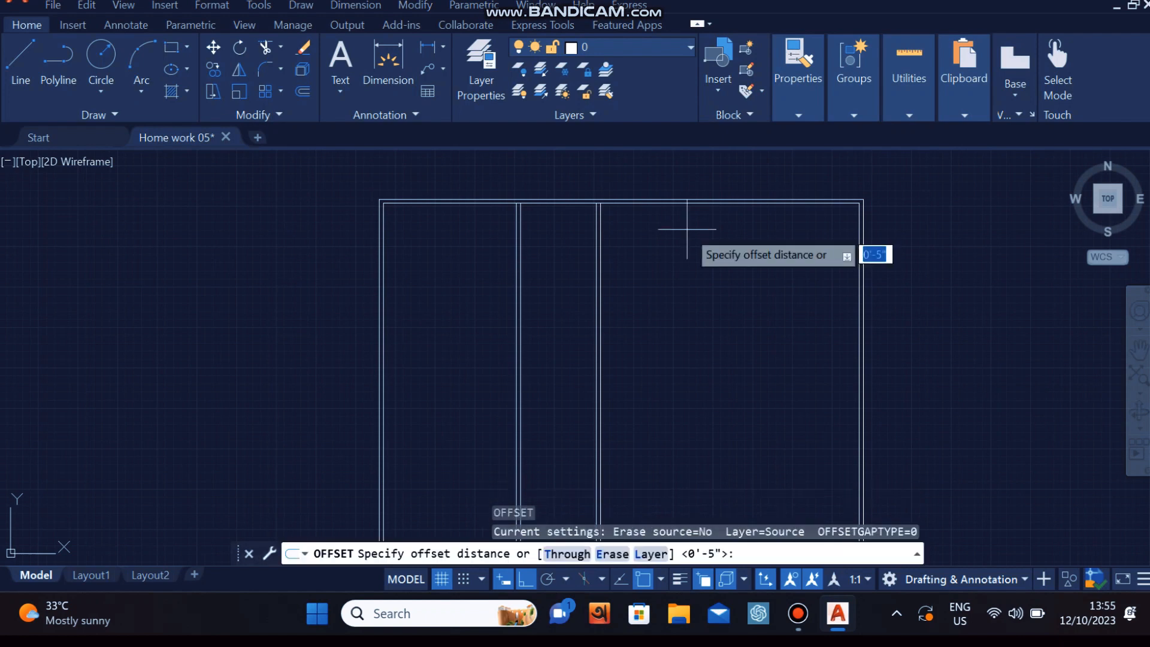
pyautogui.write('14')
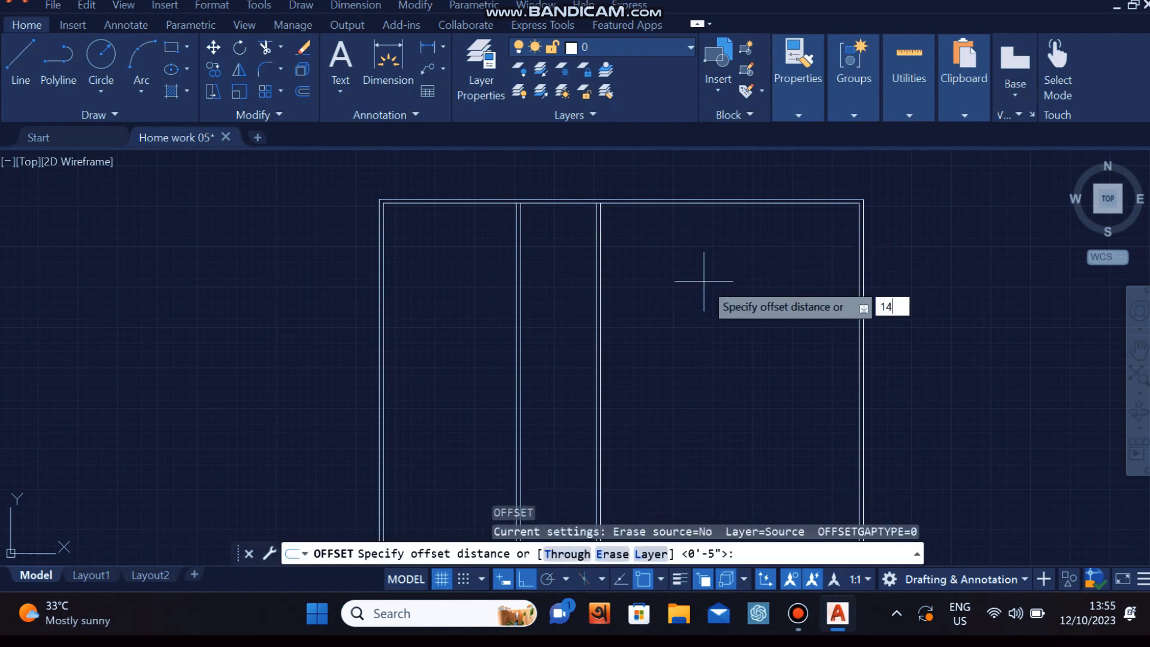
pyautogui.write("'")
pyautogui.press('Return')
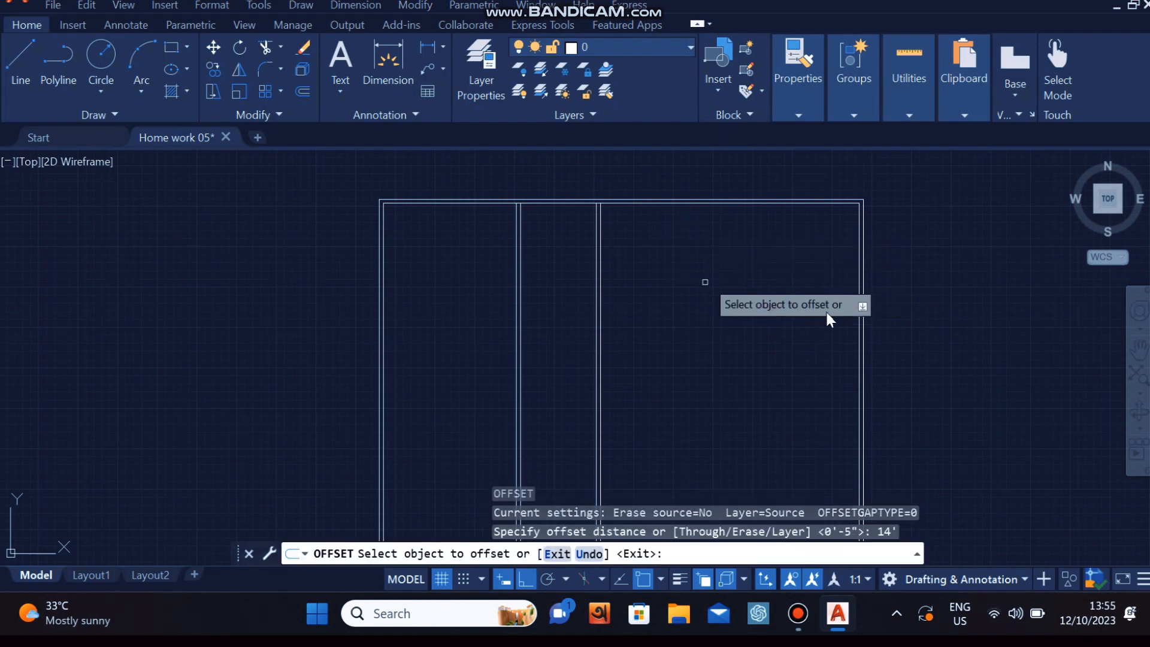
pyautogui.click(859, 303)
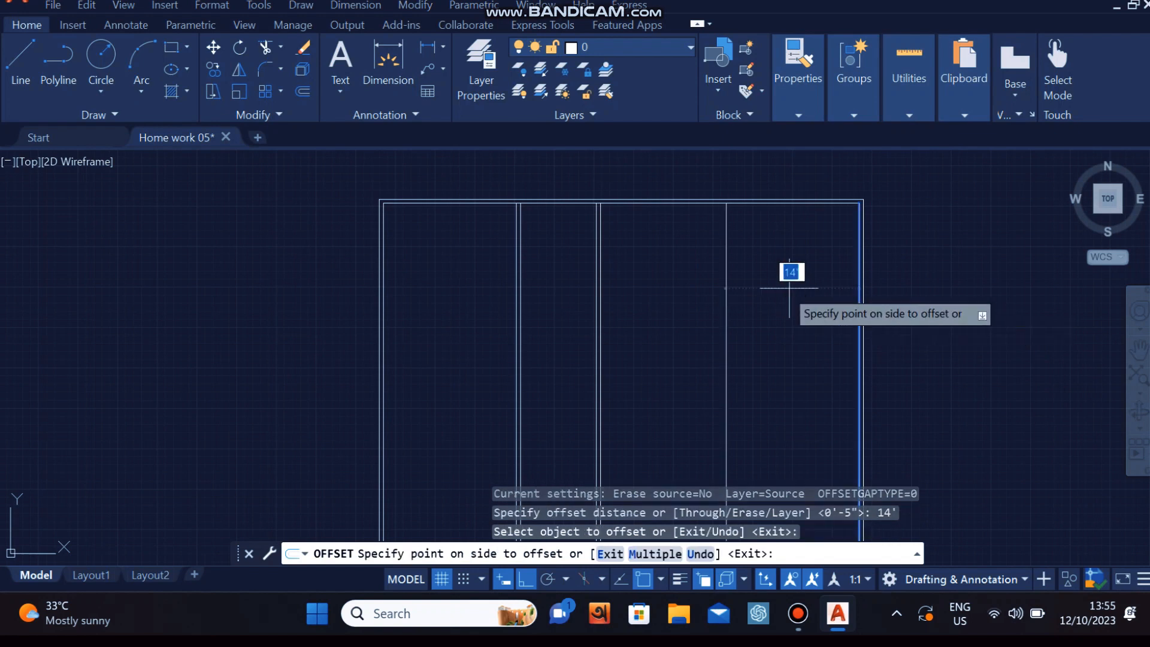
pyautogui.click(767, 285)
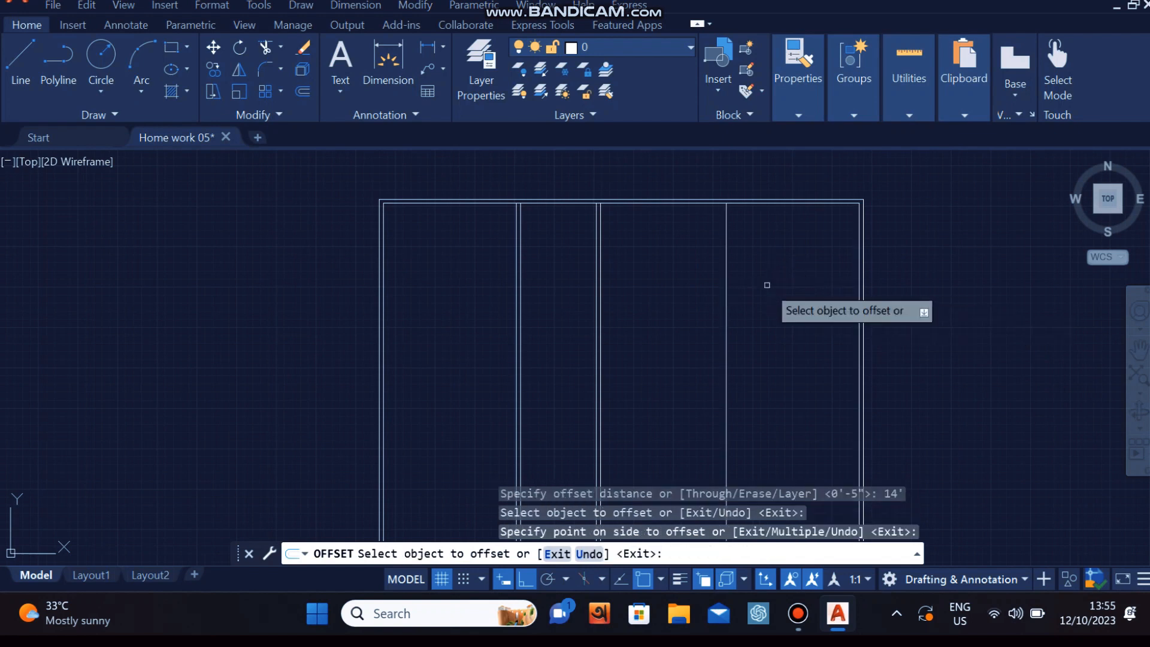
# Offset the new vertical line 5" to the left to give the right-hand partition its thickness.
pyautogui.click(726, 285)
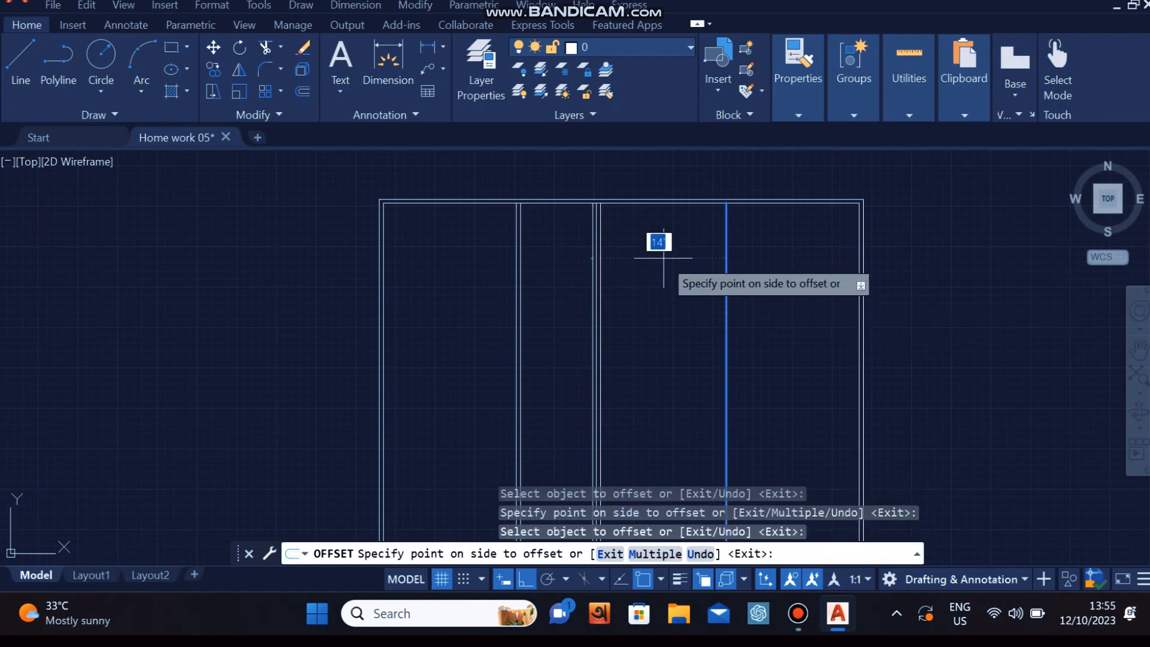
pyautogui.write('5')
pyautogui.press('Return')
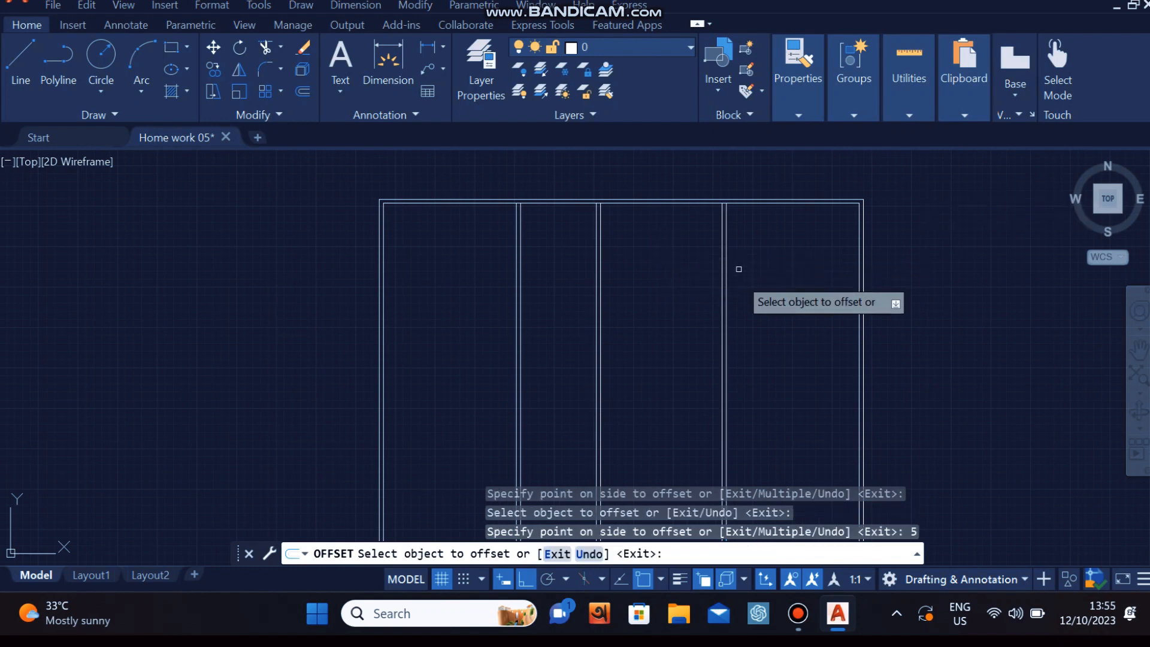
pyautogui.press('Escape')
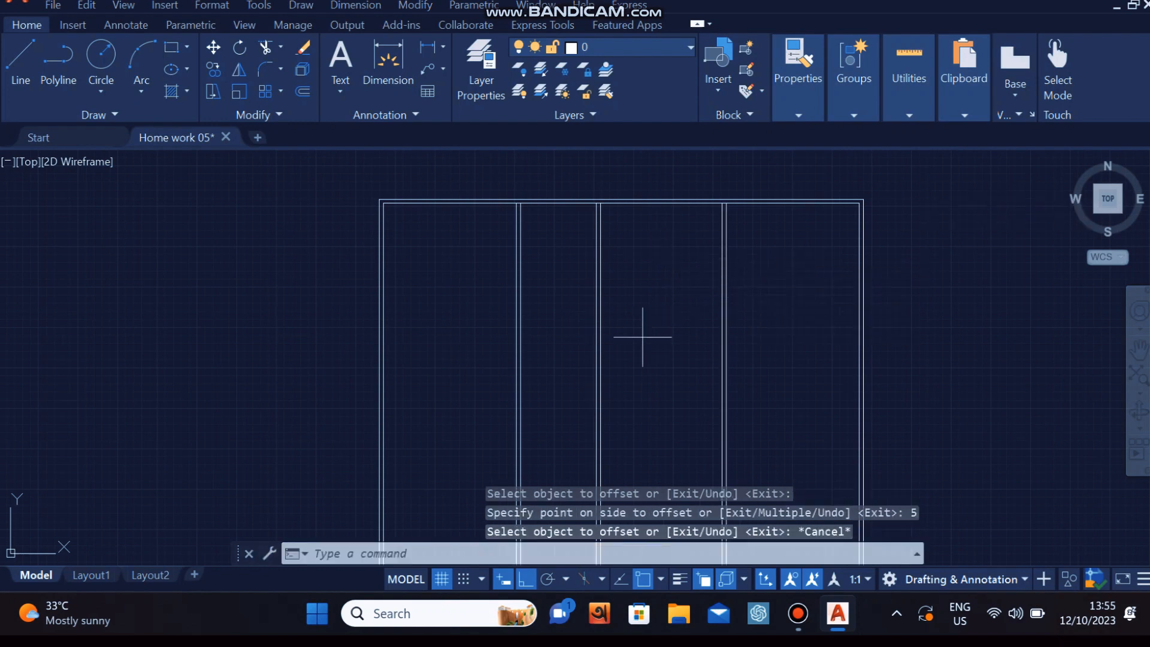
# Erase both lines of the middle vertical partition.
pyautogui.click(620, 300)
pyautogui.click(591, 308)
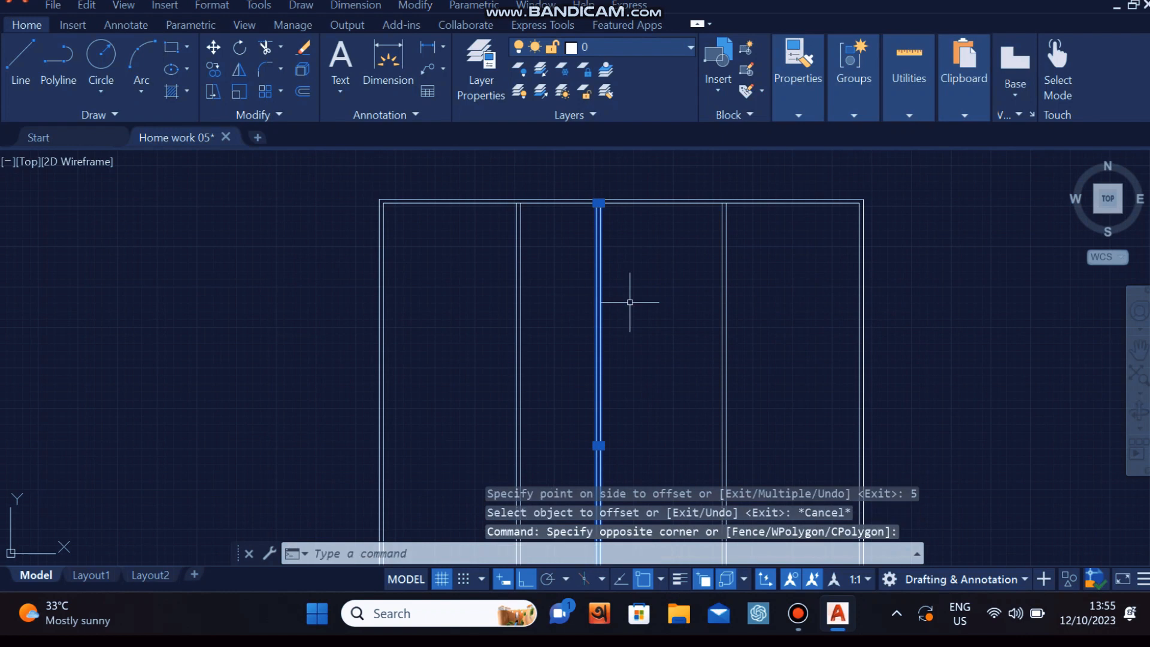
pyautogui.press('Delete')
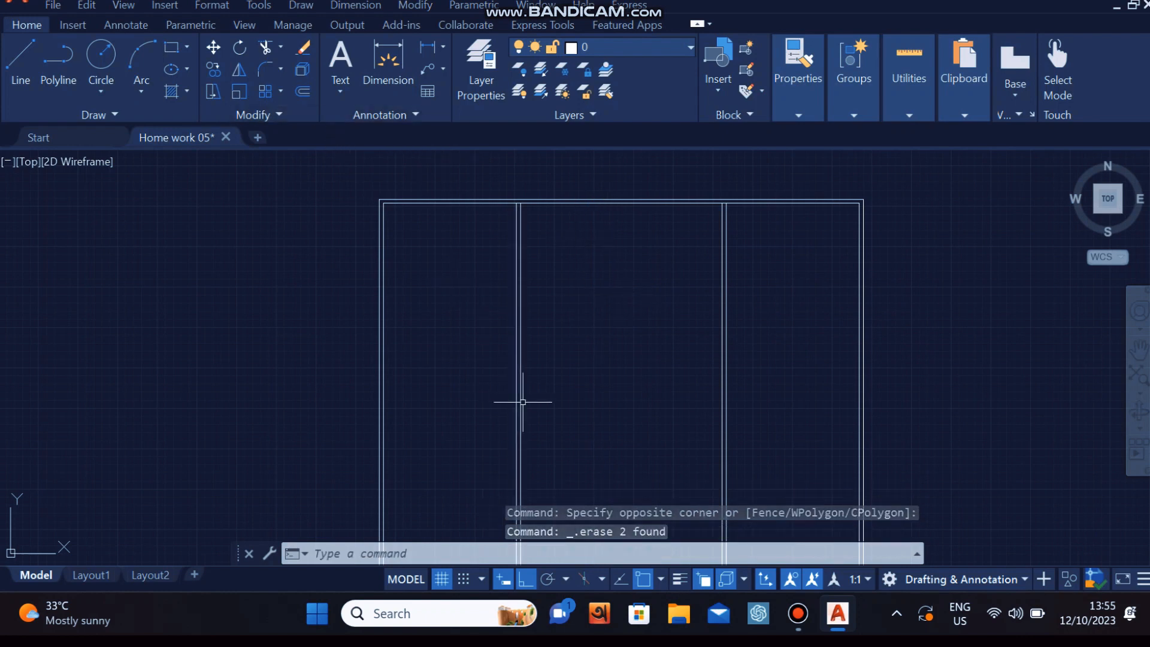
# Offset the inner line of the top outer wall 10' downward.
pyautogui.write('o')
pyautogui.press('Return')
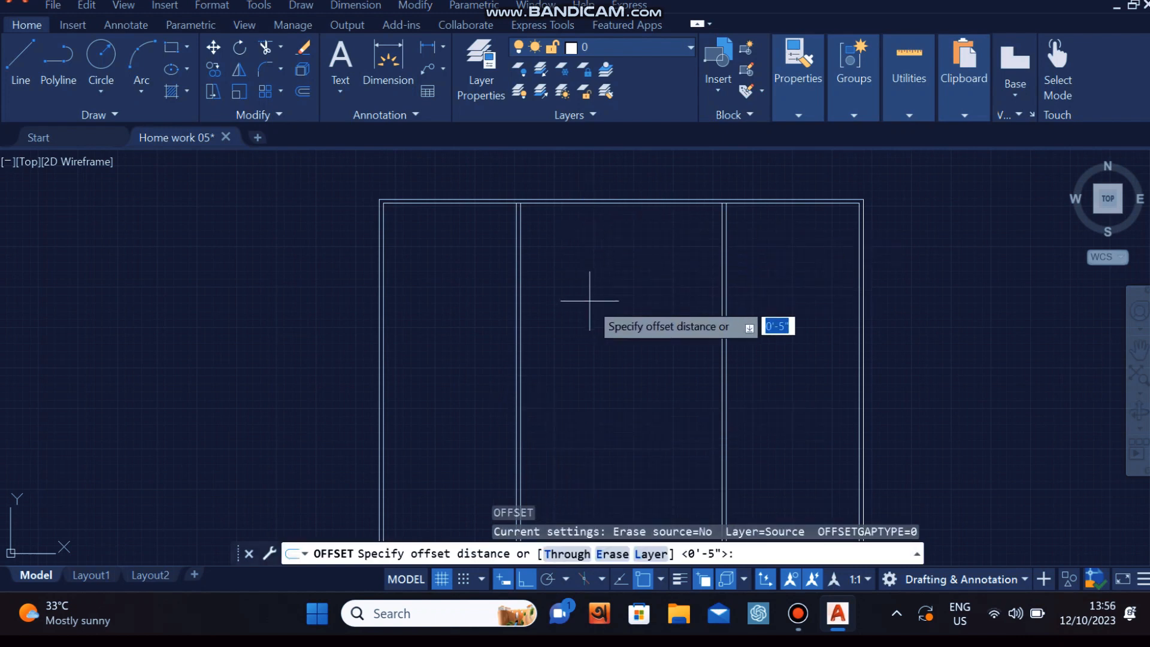
pyautogui.press('BackSpace')
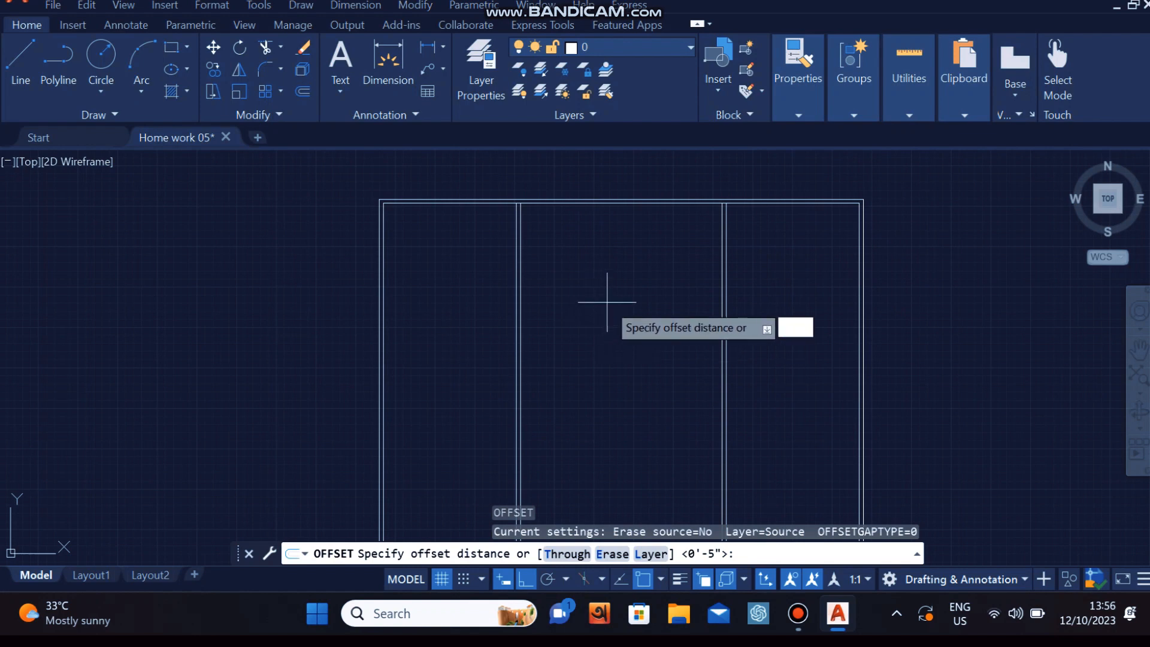
pyautogui.write('8')
pyautogui.press('Return')
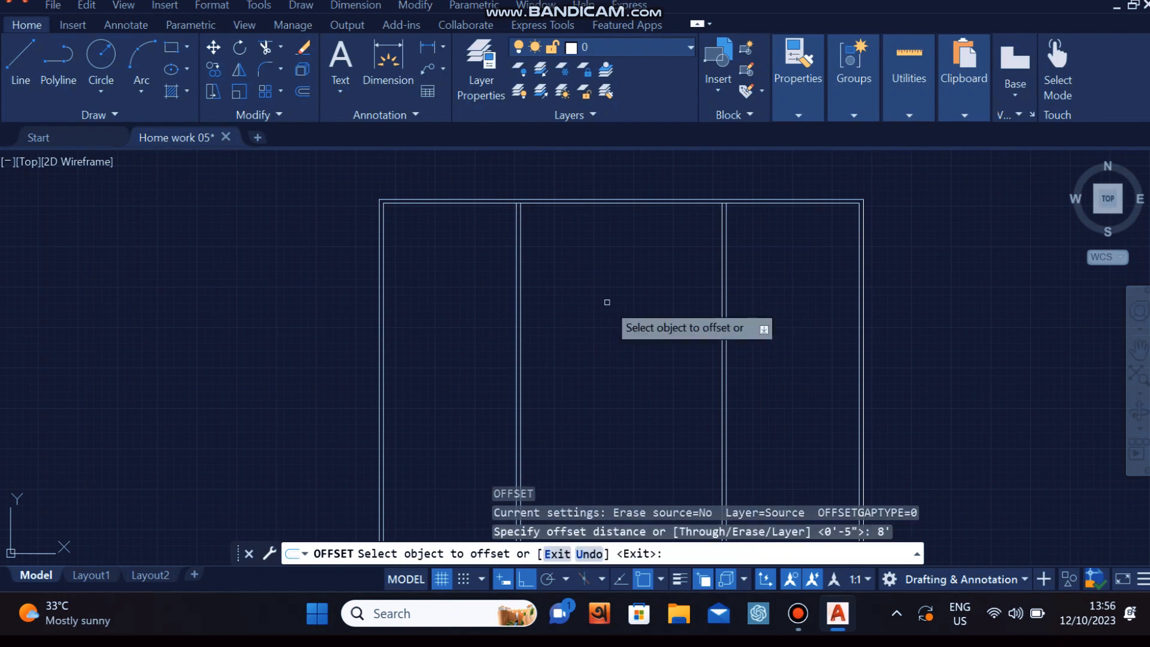
pyautogui.click(625, 203)
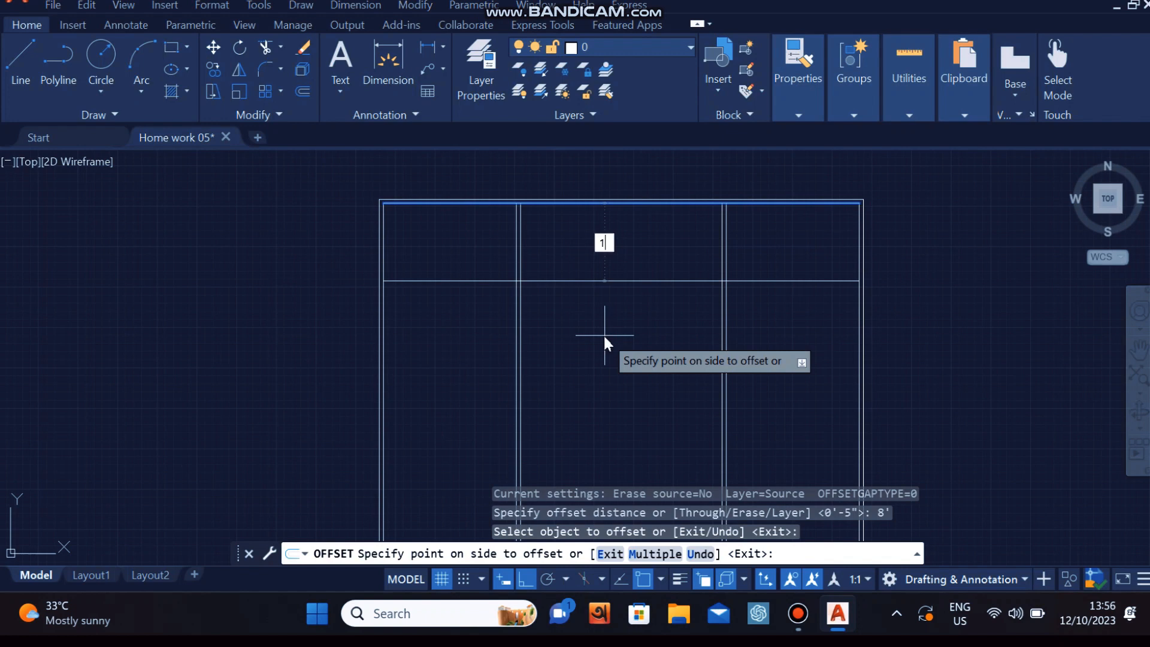
pyautogui.write("10'")
pyautogui.press('Return')
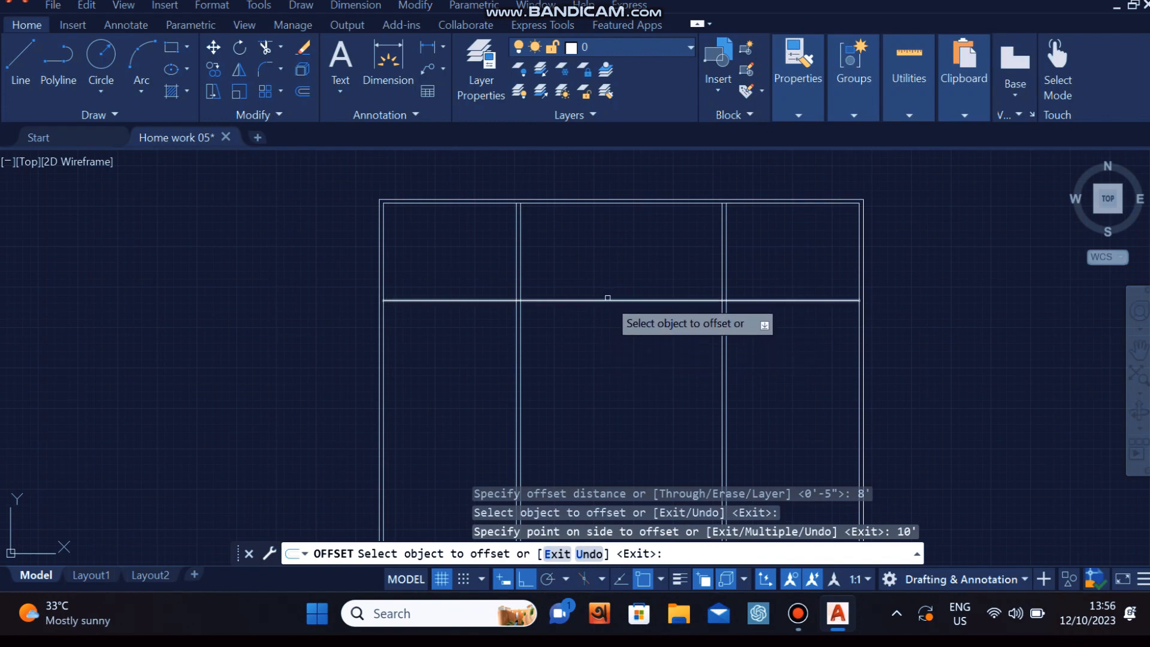
# Offset the new horizontal line 5" downward to form the horizontal partition's thickness.
pyautogui.click(607, 299)
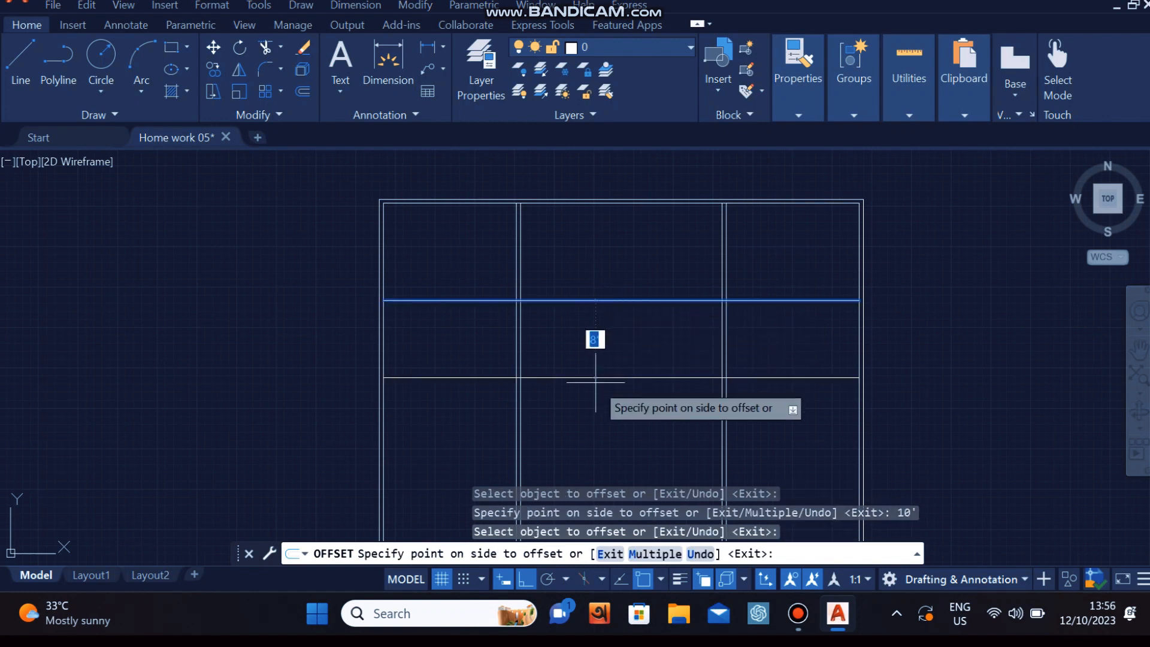
pyautogui.write('5')
pyautogui.press('Return')
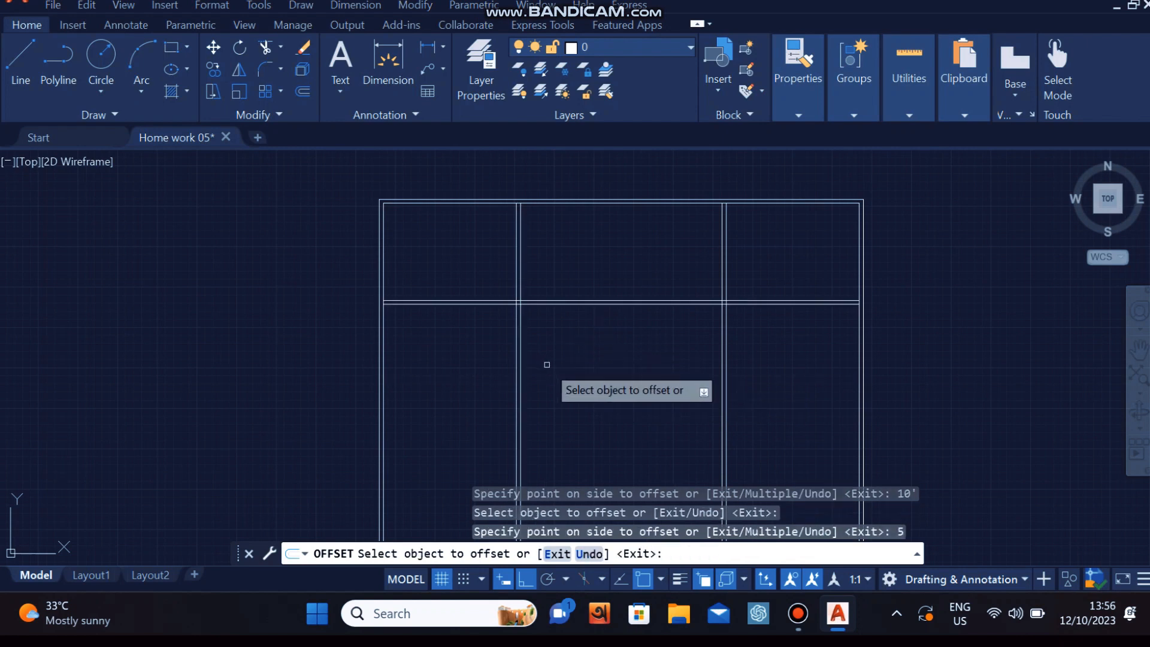
pyautogui.press('Return')
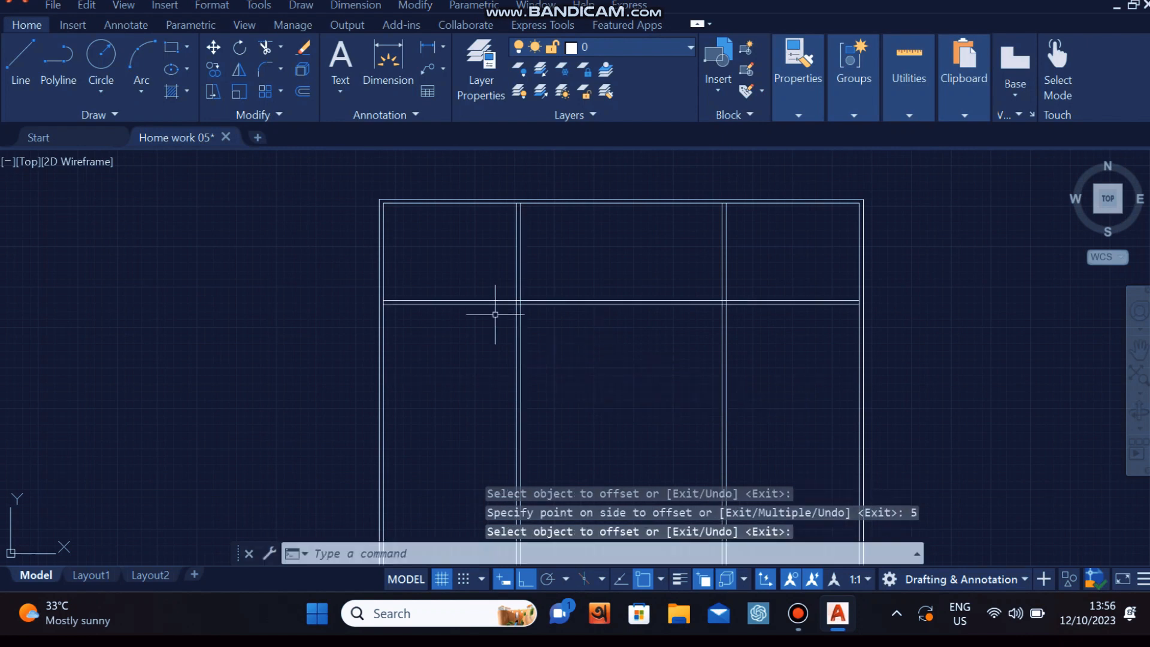
pyautogui.write('tr')
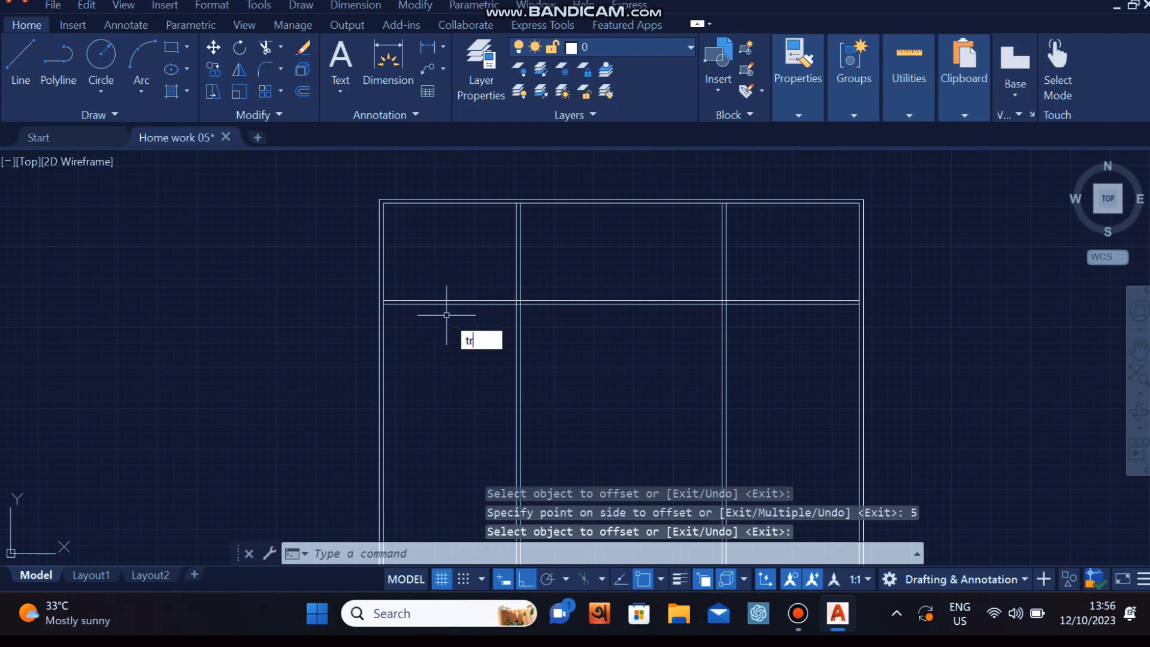
pyautogui.press('Return')
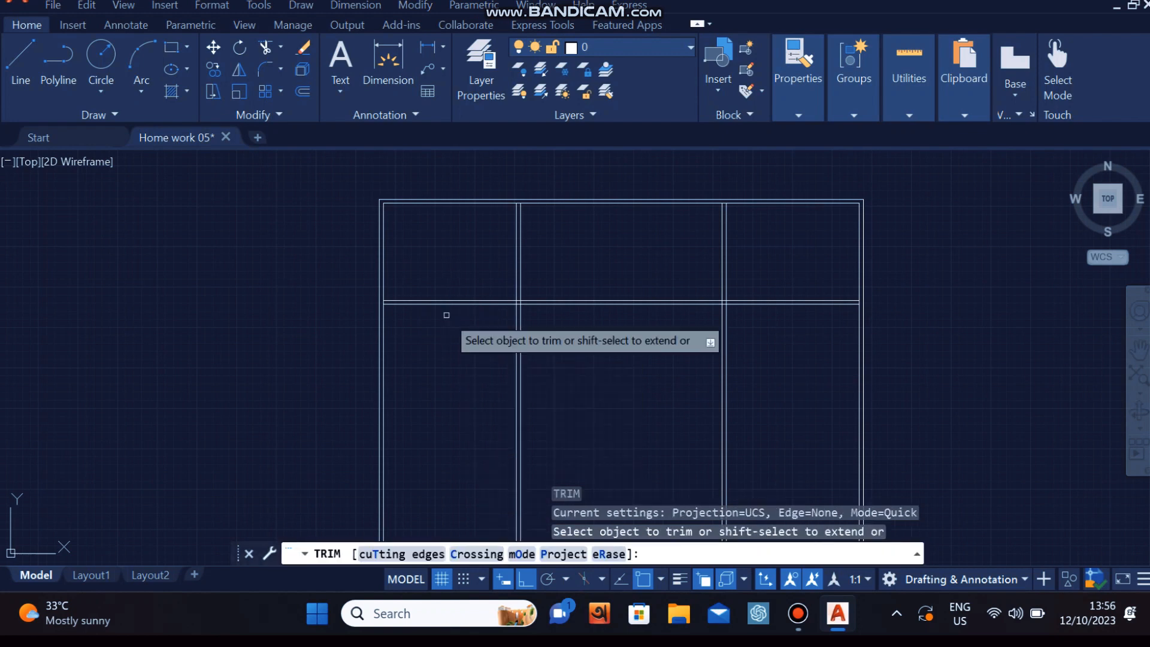
pyautogui.click(479, 323)
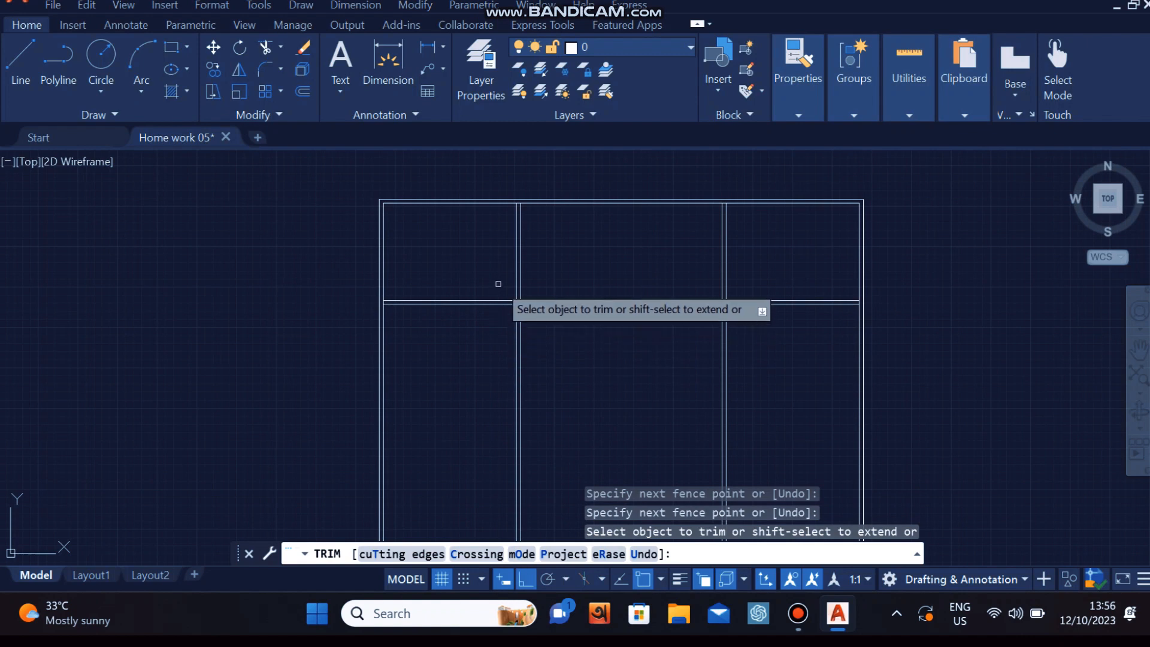
pyautogui.click(469, 250)
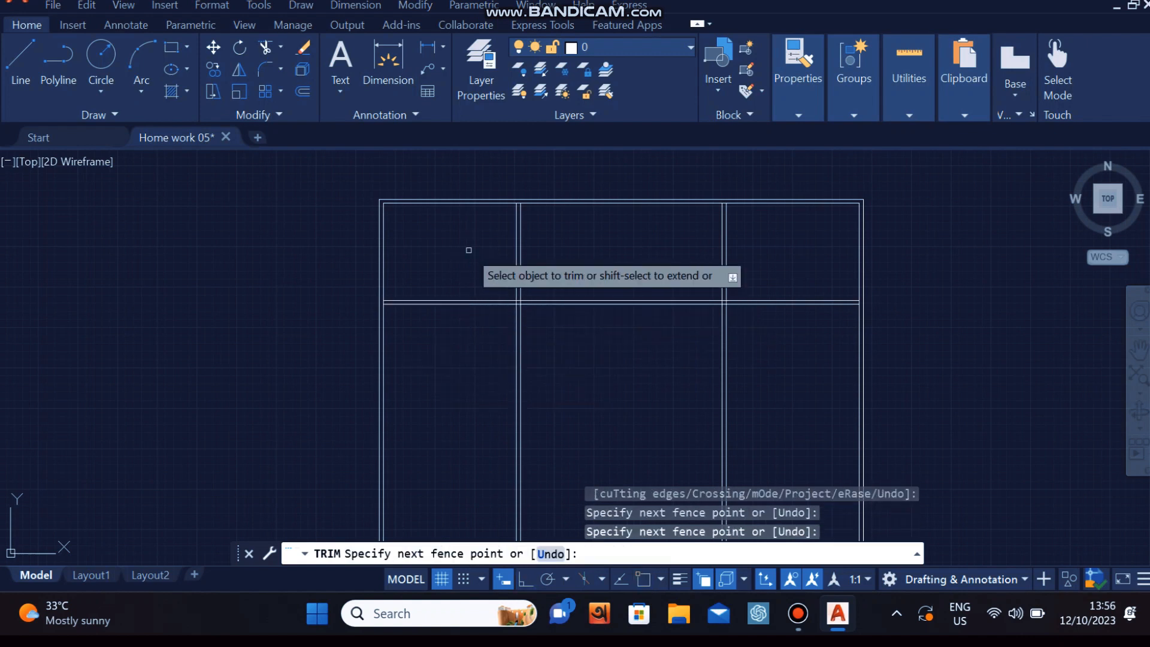
# Trim the horizontal partition's lines in the left and right bays, keeping only the part between the two vertical partitions.
pyautogui.click(266, 51)
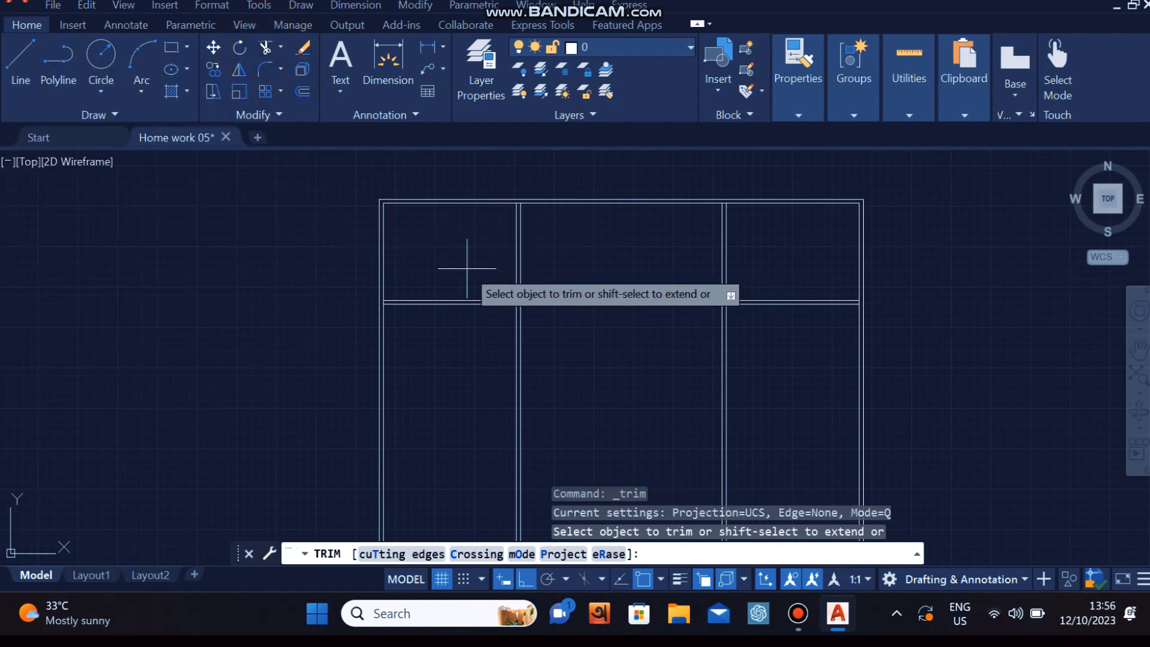
pyautogui.moveTo(467, 268); pyautogui.dragTo(440, 398)
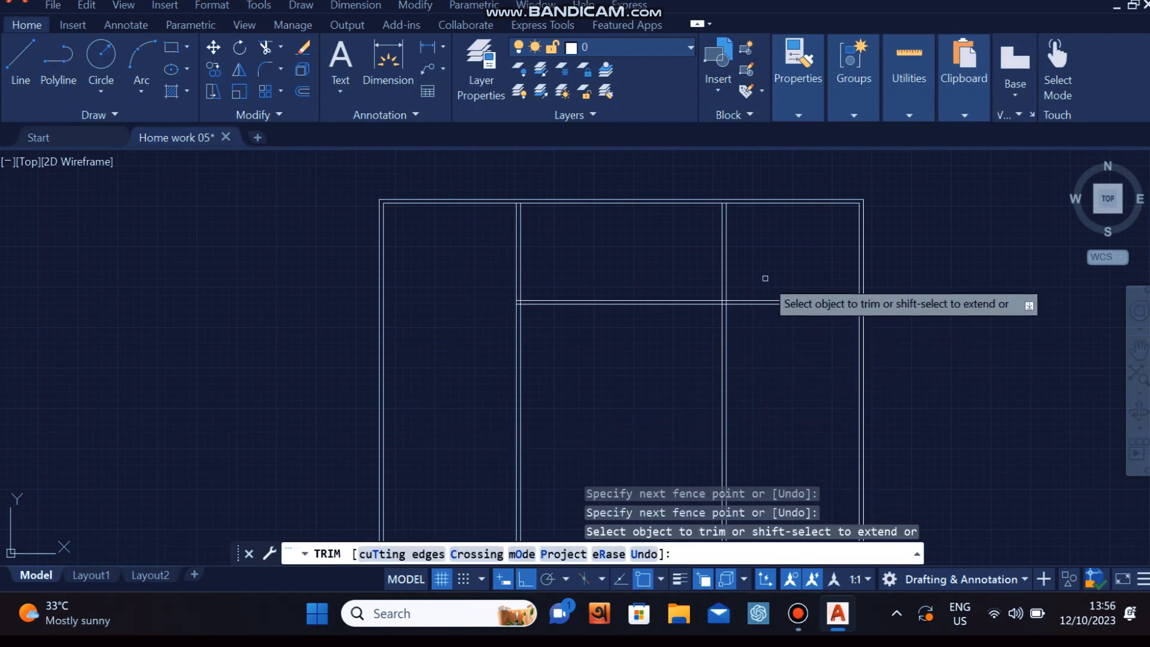
pyautogui.moveTo(765, 278); pyautogui.dragTo(752, 359)
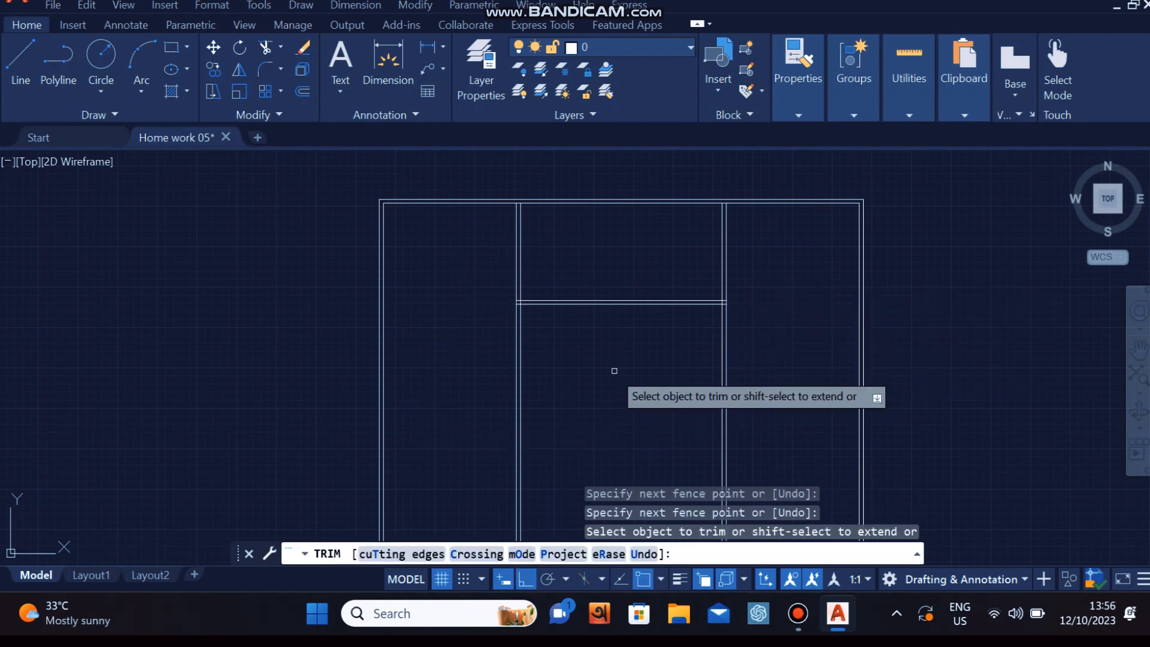
pyautogui.press('Escape')
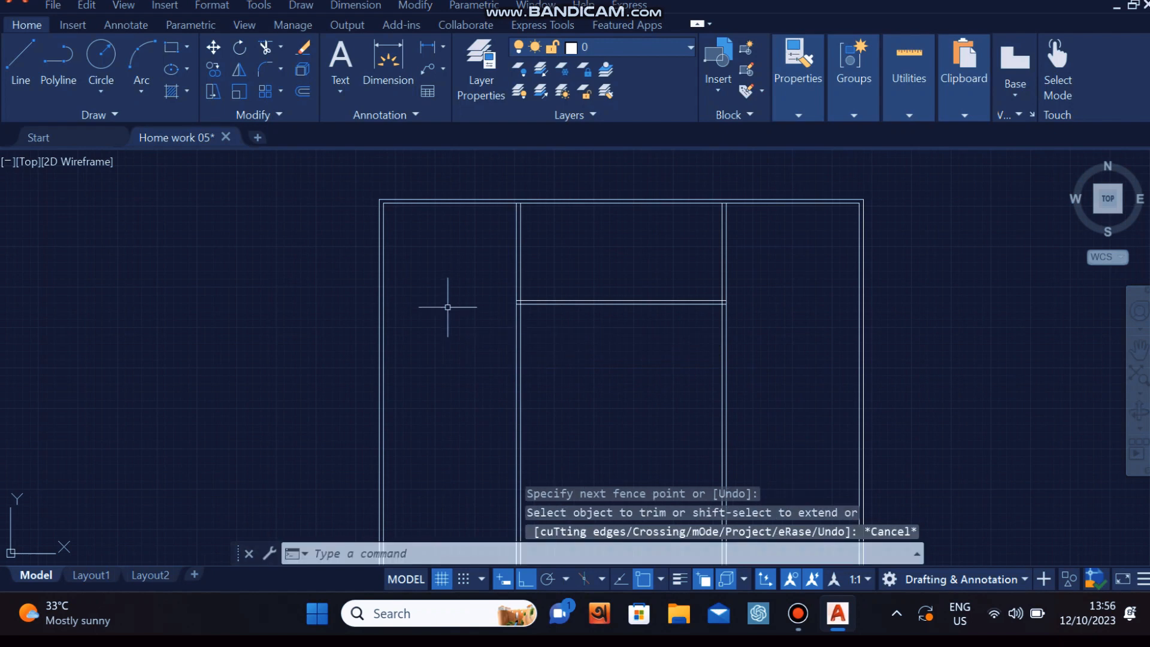
# Offset the inner line of the top outer wall 15' downward.
pyautogui.write('o')
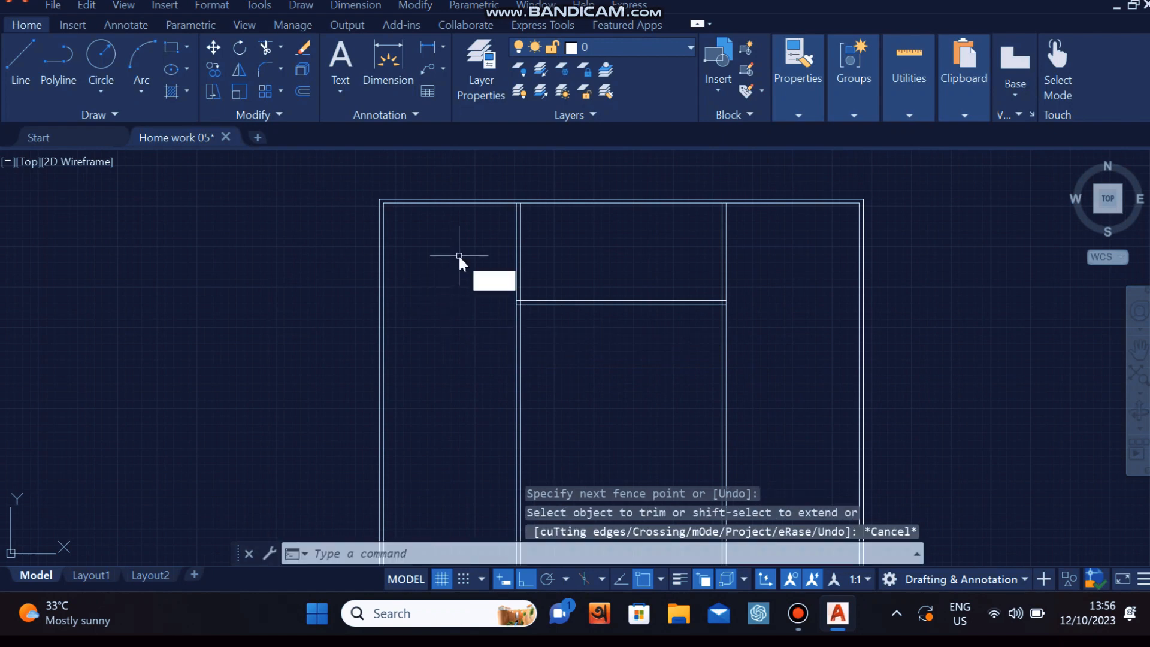
pyautogui.press('Return')
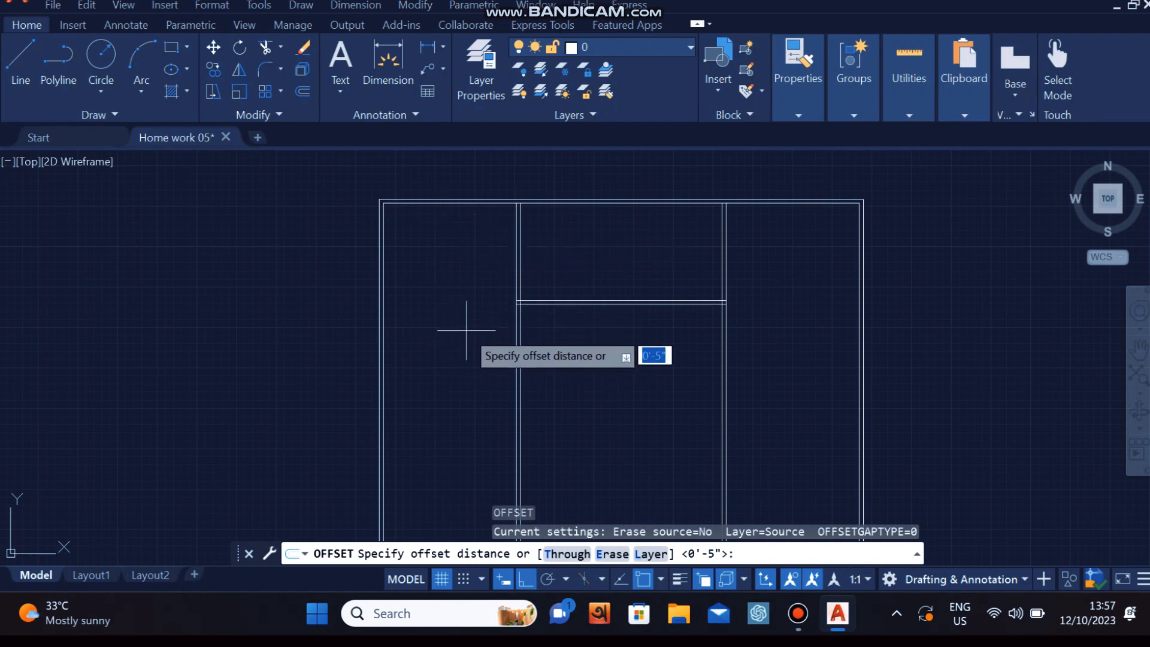
pyautogui.press('BackSpace')
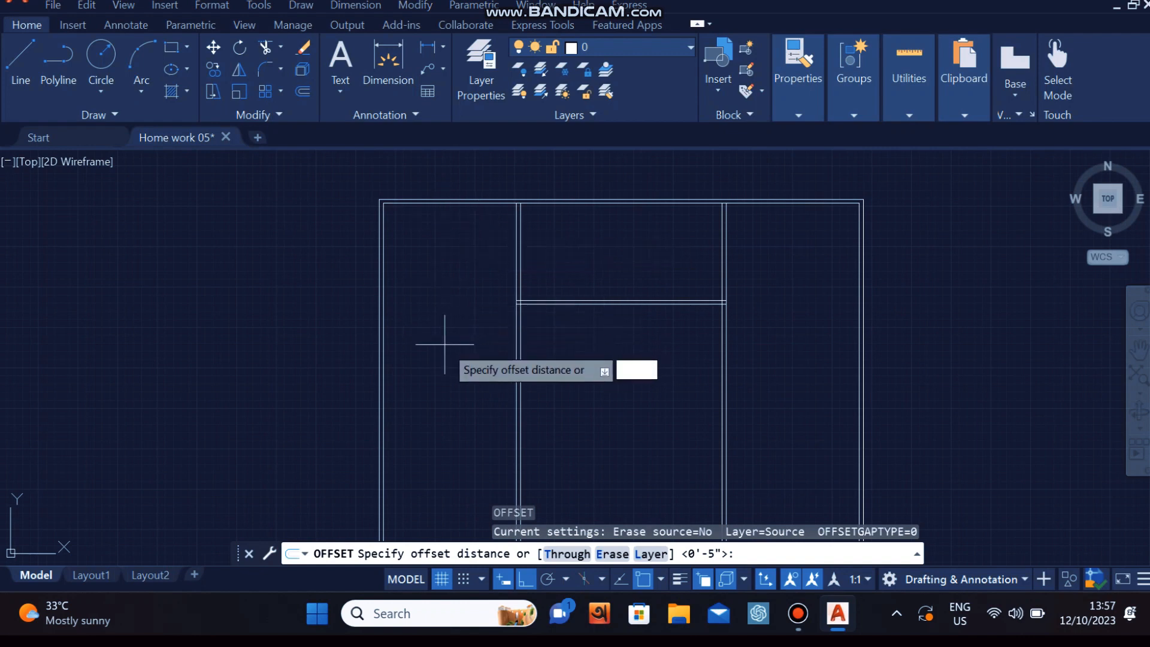
pyautogui.write("12'")
pyautogui.press('Return')
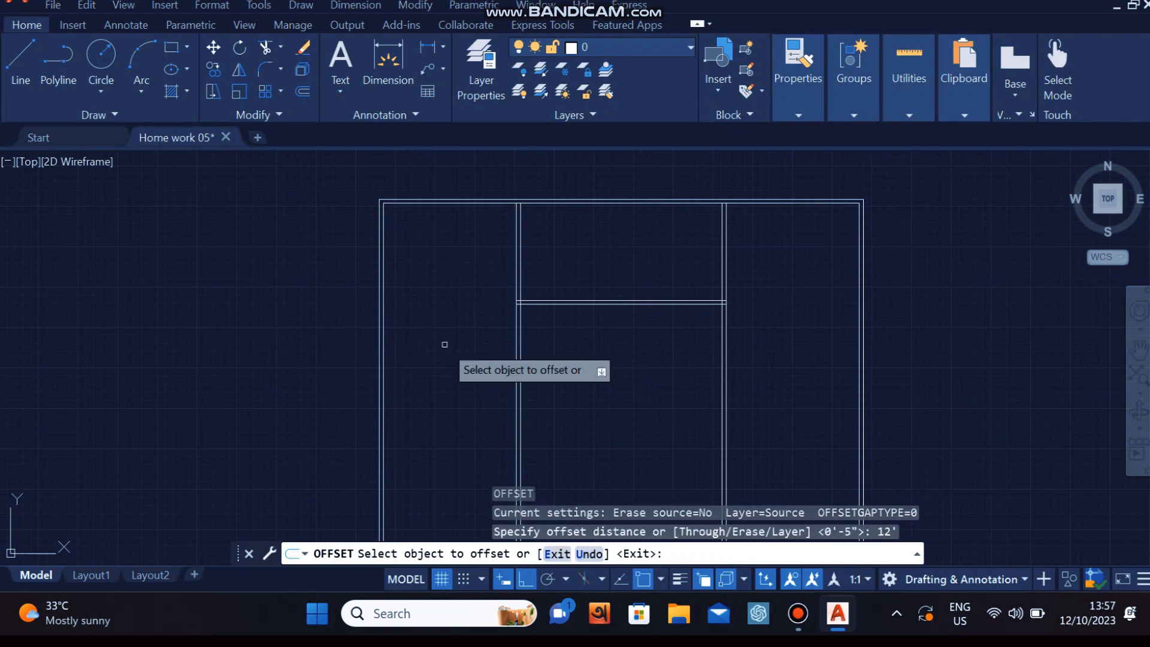
pyautogui.click(458, 204)
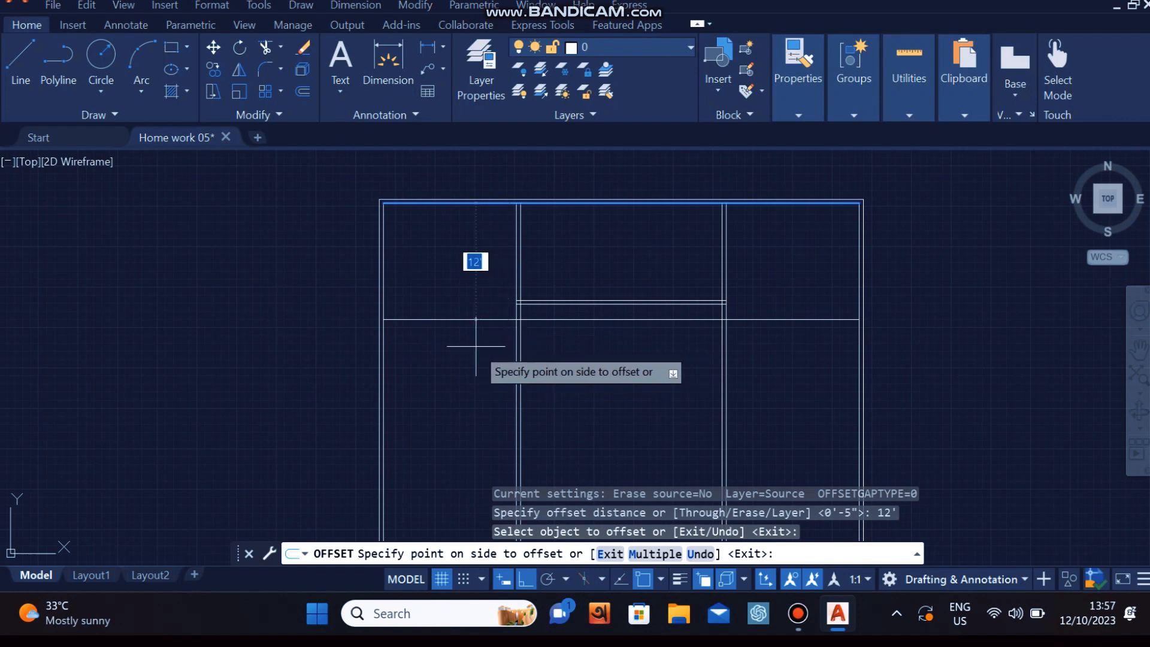
pyautogui.write("15'")
pyautogui.press('Return')
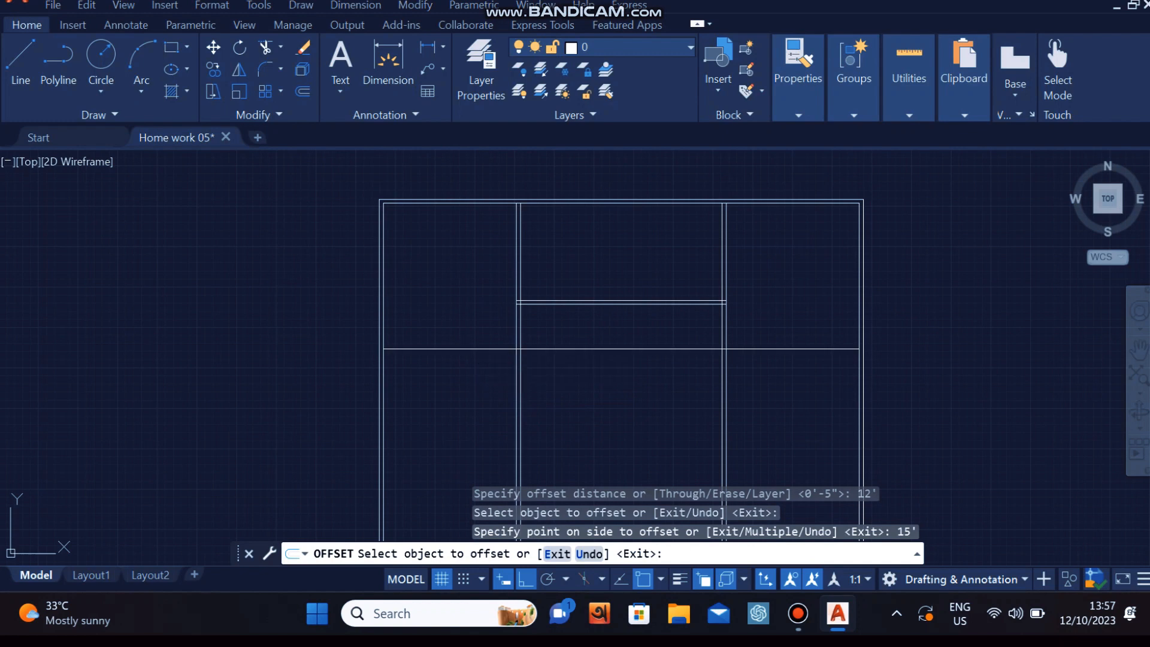
# Offset the new full-width horizontal line 5" downward to form the partition's thickness.
pyautogui.click(455, 348)
pyautogui.write('5')
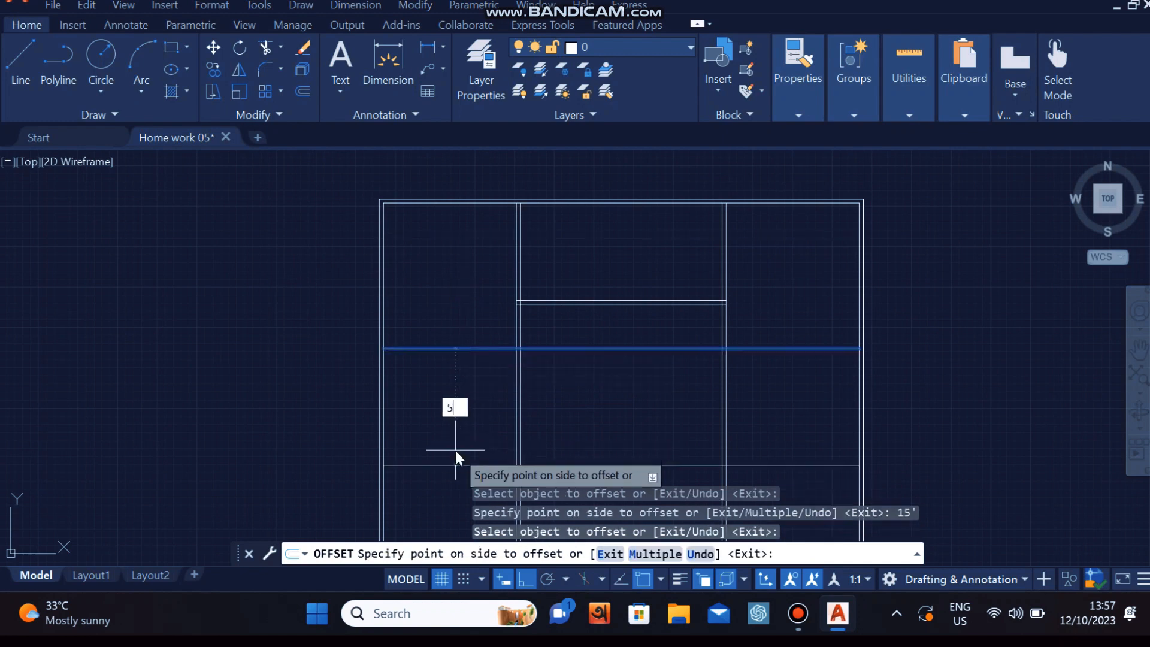
pyautogui.press('Return')
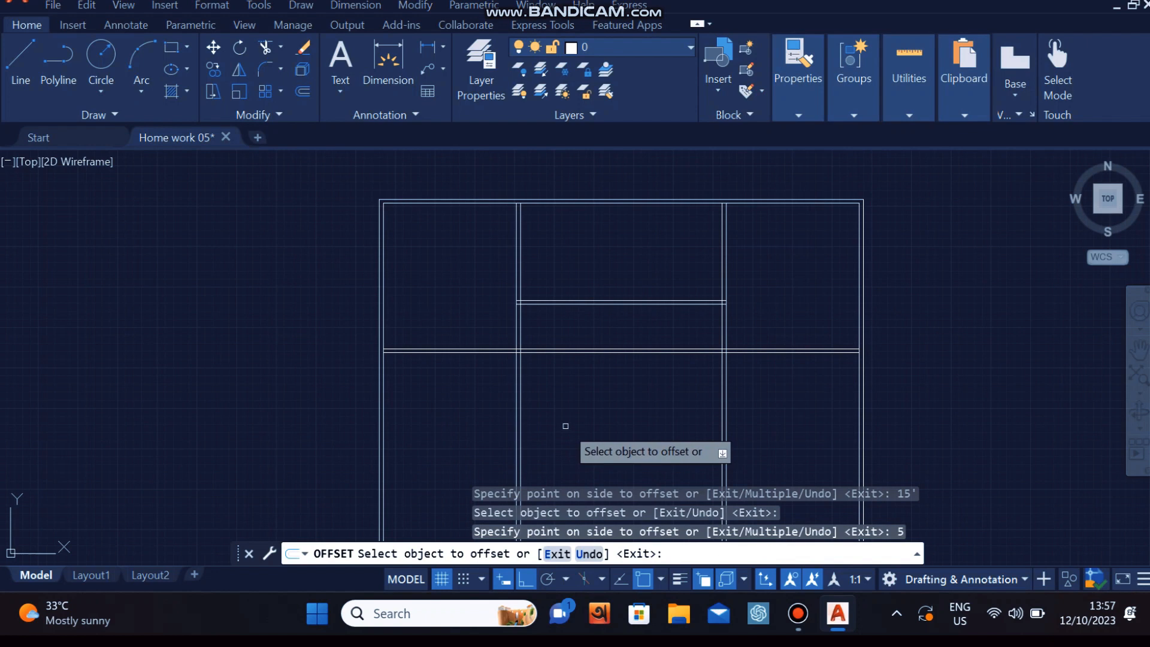
# Trim the new horizontal partition's lines between the two vertical partitions, keeping only the parts in the left and right bays.
pyautogui.press('Return')
pyautogui.write('tr')
pyautogui.press('Return')
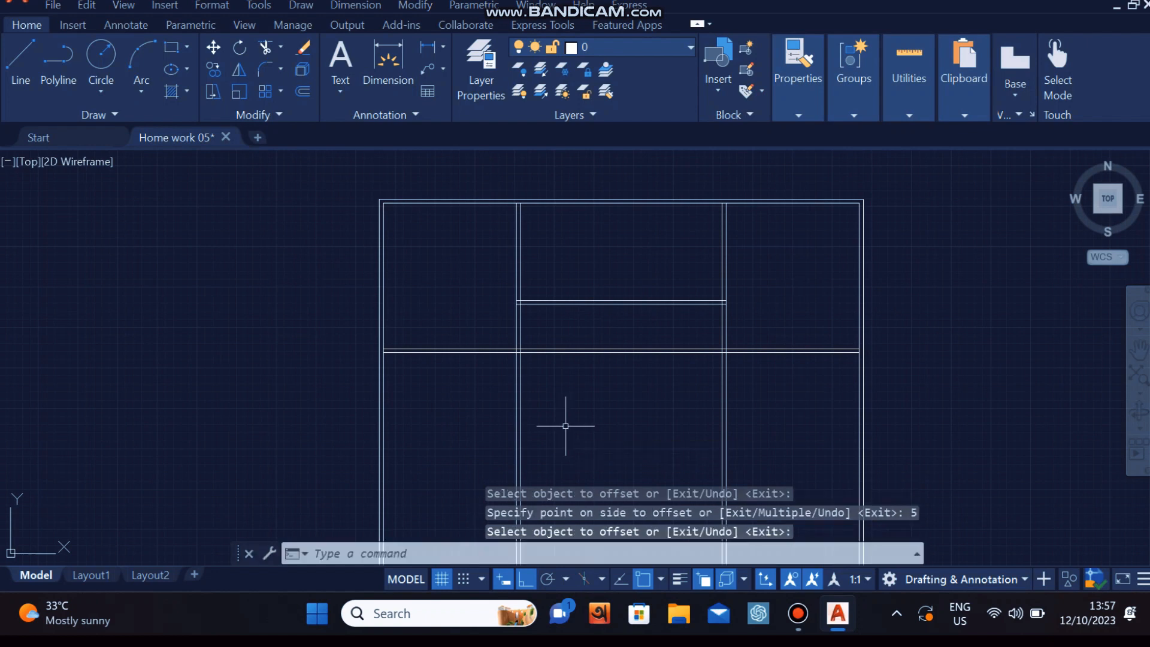
pyautogui.moveTo(639, 411); pyautogui.dragTo(659, 335)
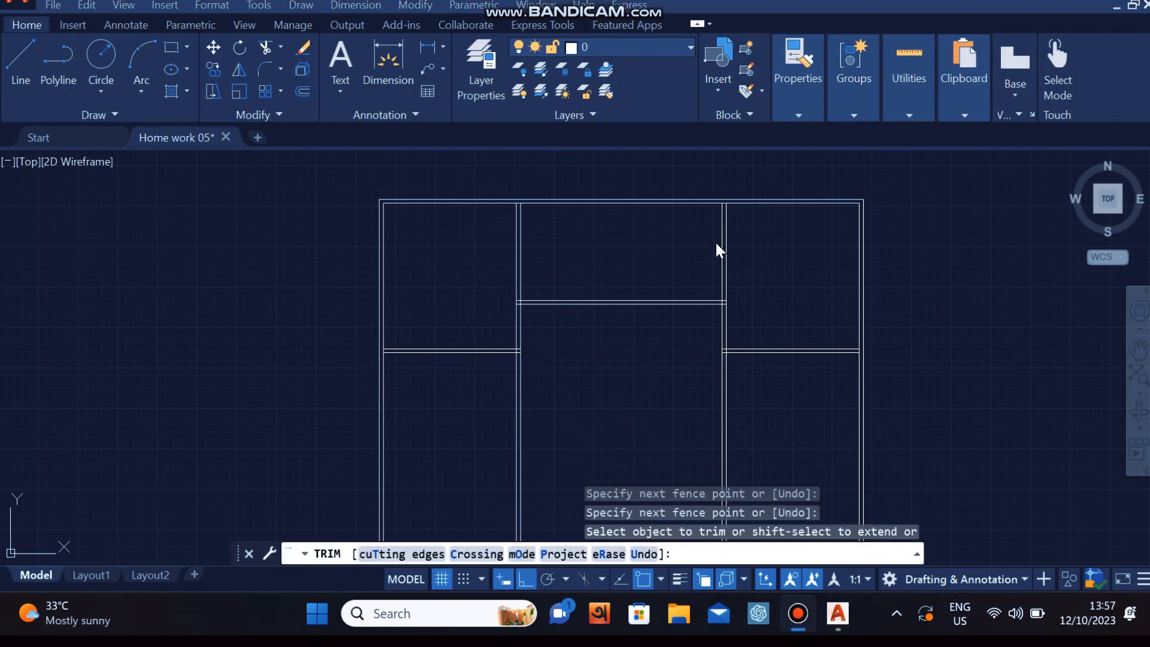
pyautogui.click(621, 336)
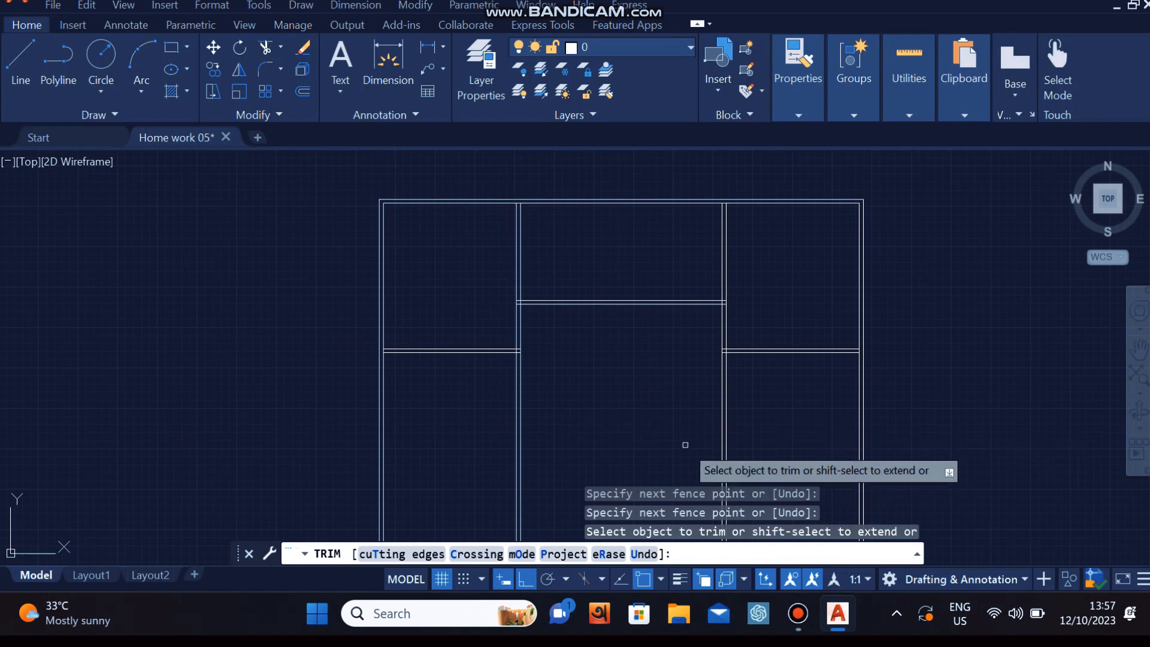
pyautogui.scroll(-2, 649, 418)
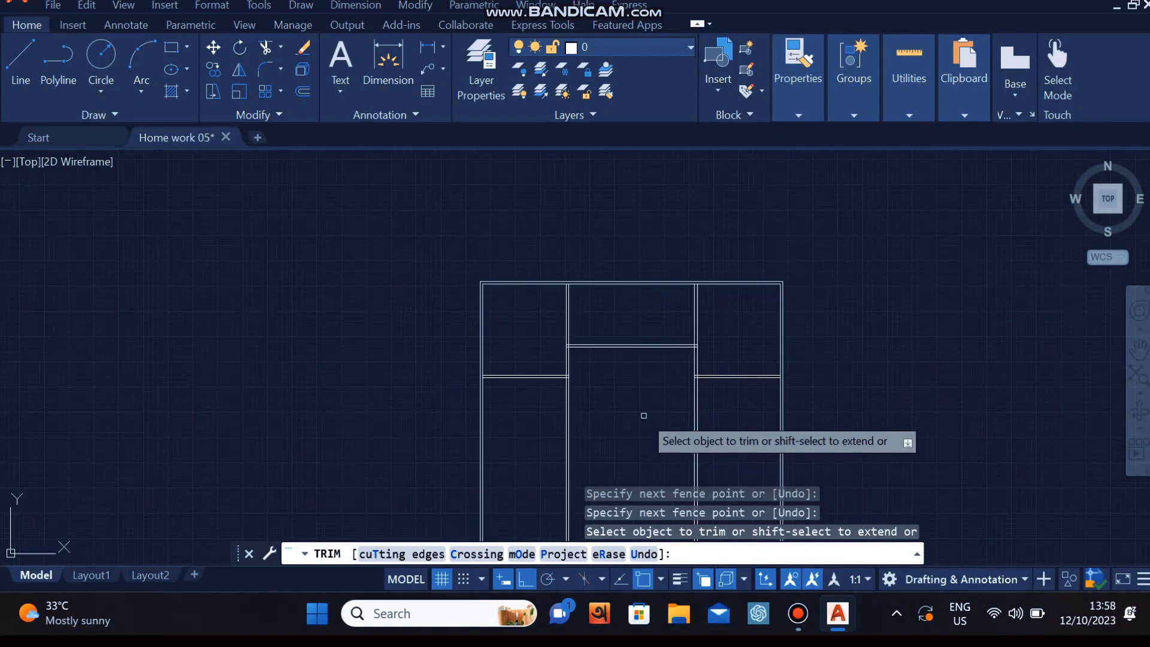
pyautogui.moveTo(644, 412)
pyautogui.mouseDown(button='middle')
pyautogui.moveTo(625, 367)
pyautogui.moveTo(619, 261)
pyautogui.moveTo(587, 338)
pyautogui.moveTo(582, 296)
pyautogui.mouseUp(button='middle')
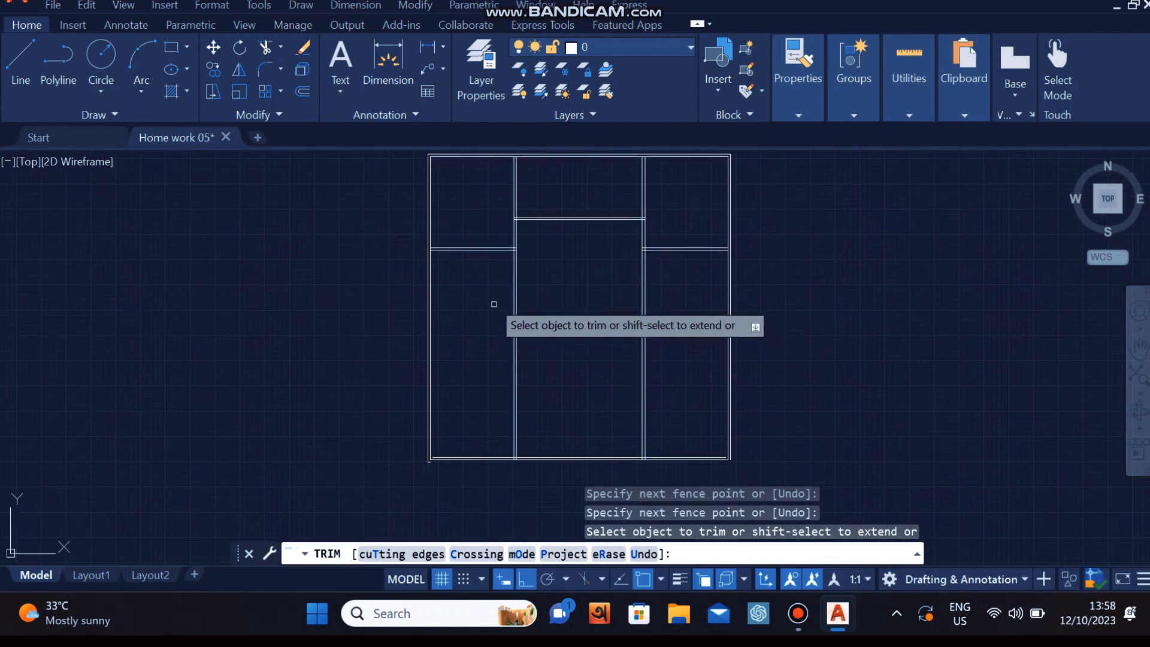
pyautogui.press('Escape')
# Offset the lower lines of the horizontal partitions in the left and right bays 7' downward.
pyautogui.scroll(4, 482, 244)
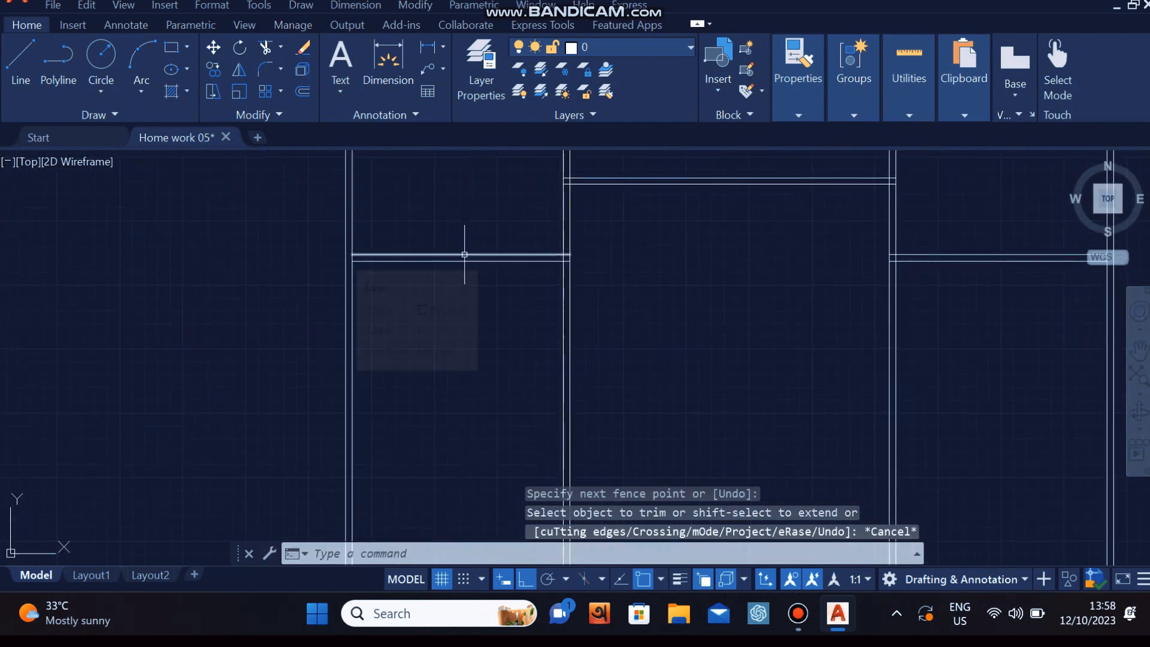
pyautogui.write('o')
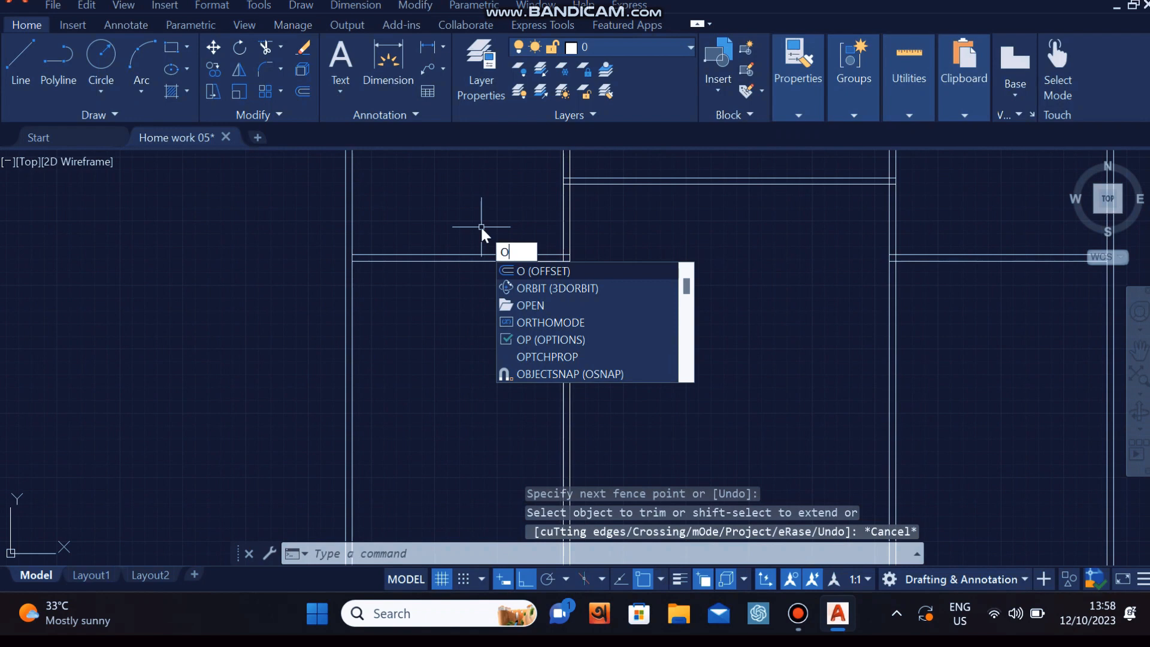
pyautogui.press('Return')
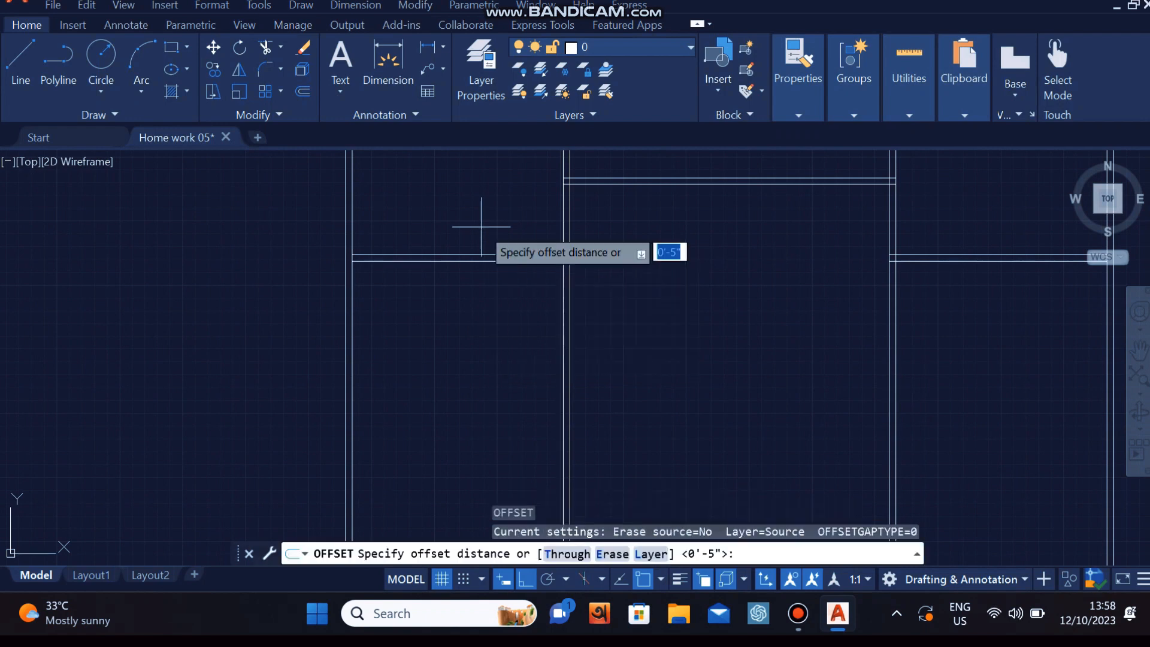
pyautogui.press('BackSpace')
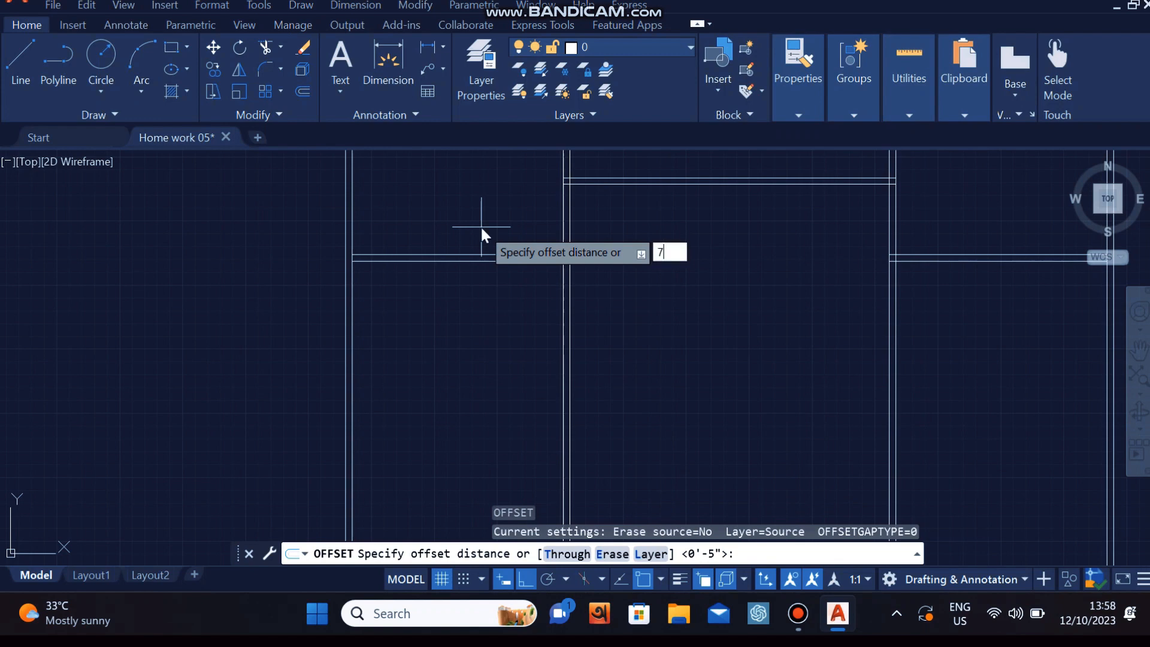
pyautogui.press('Return')
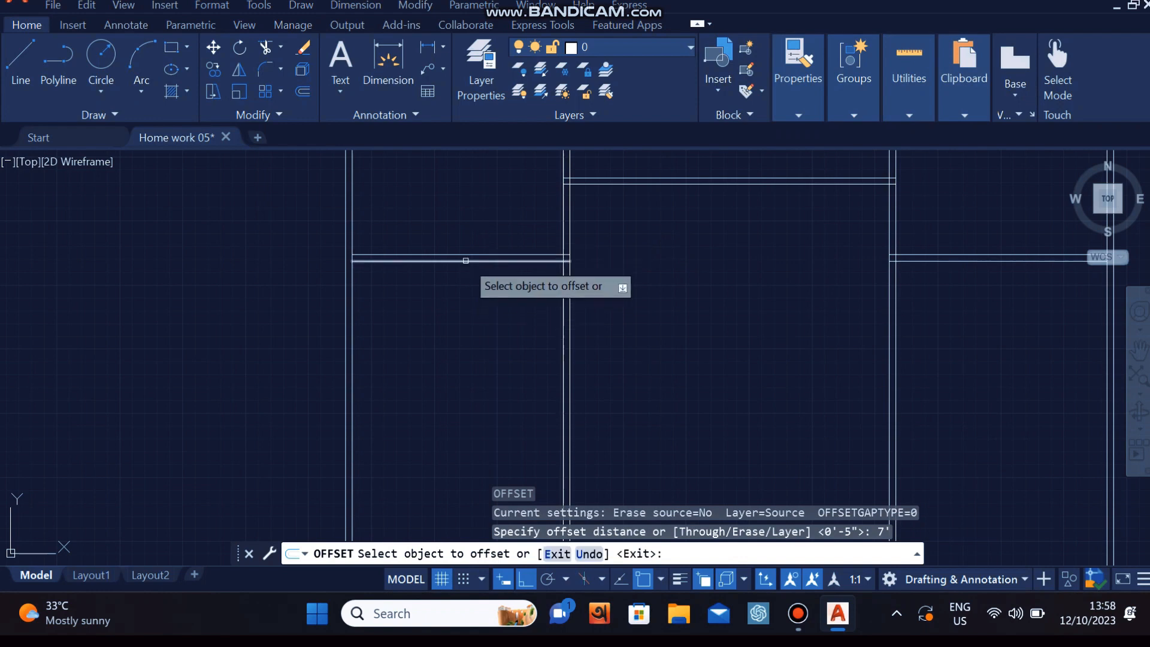
pyautogui.click(465, 261)
pyautogui.click(459, 377)
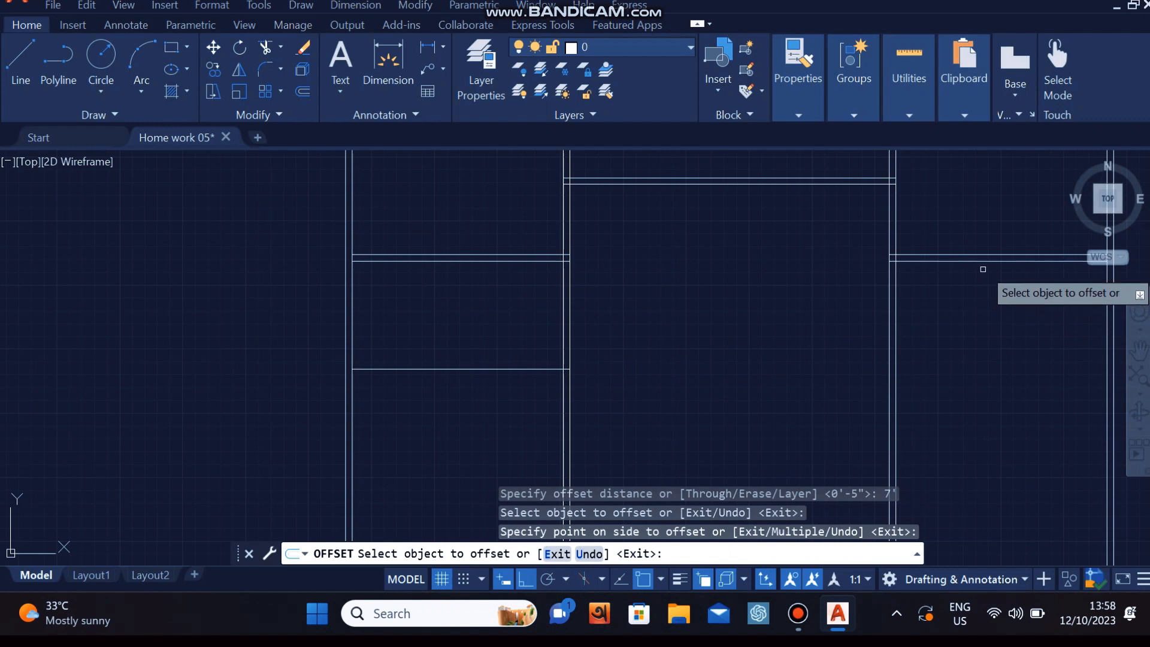
pyautogui.click(980, 261)
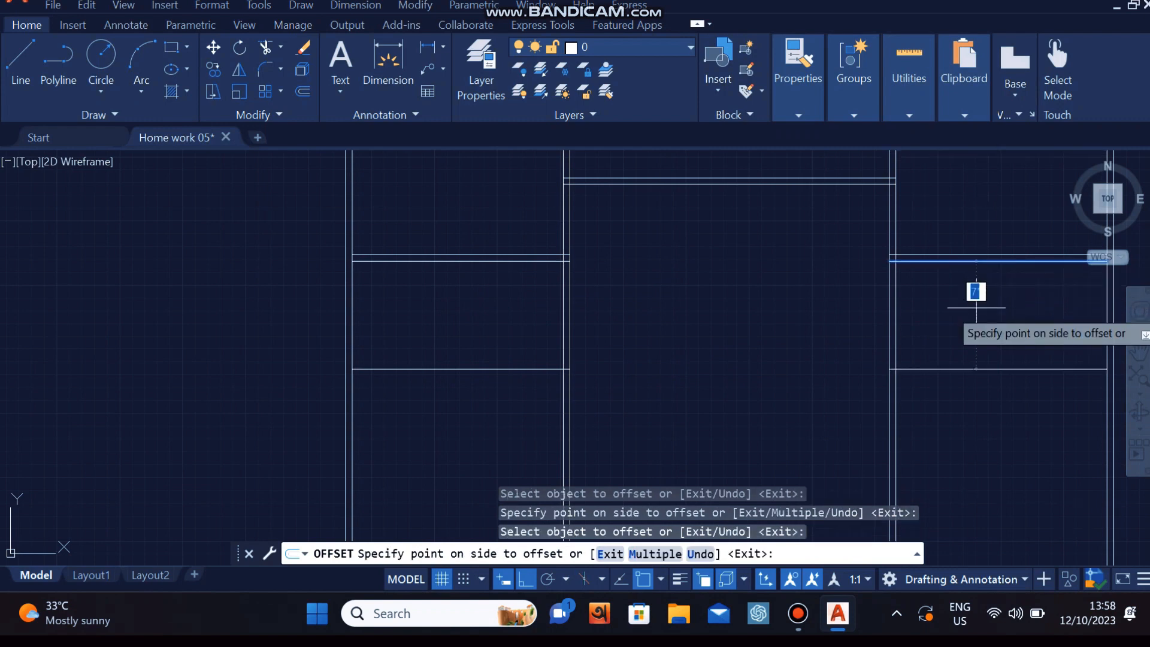
pyautogui.click(974, 309)
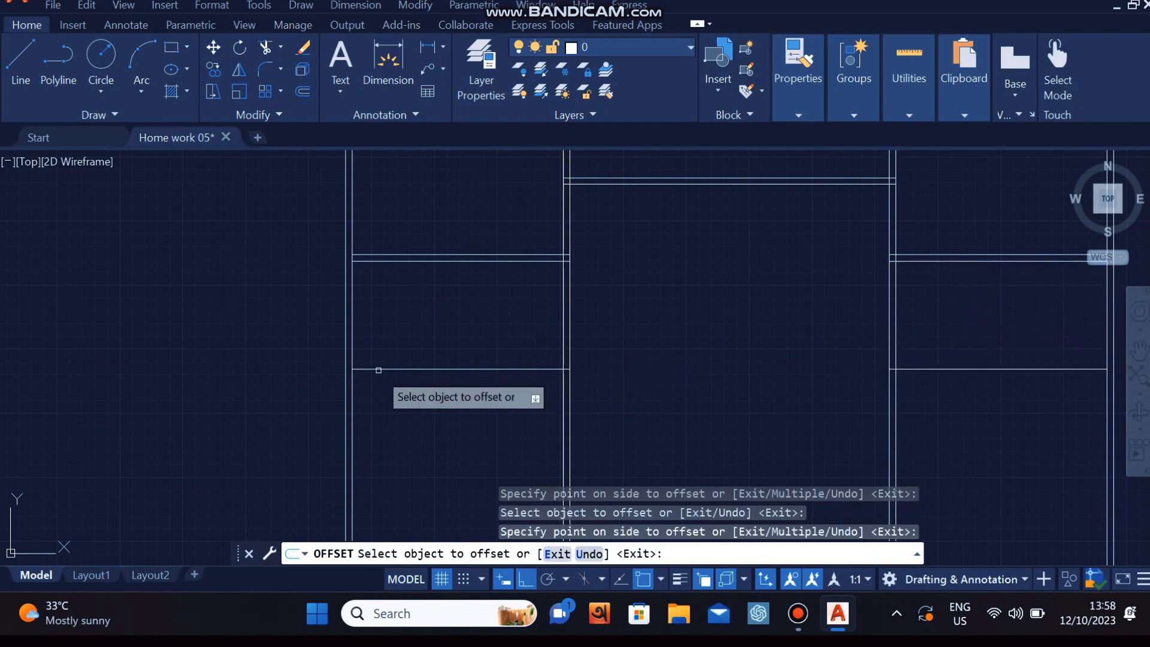
pyautogui.click(397, 369)
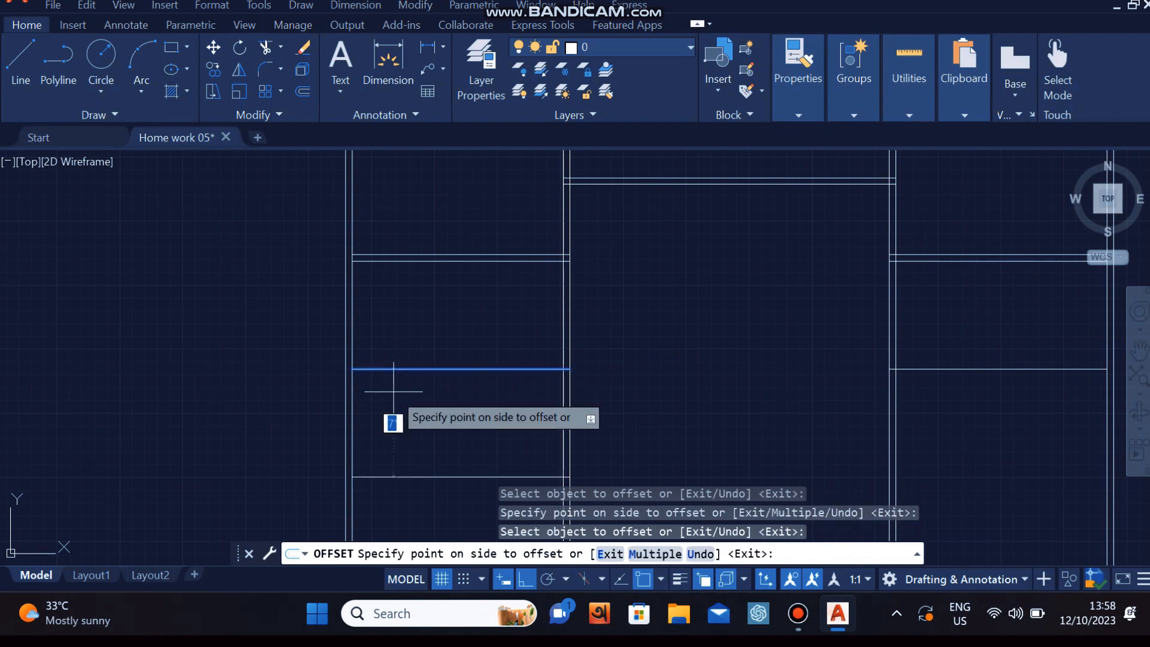
pyautogui.write('5')
pyautogui.press('Return')
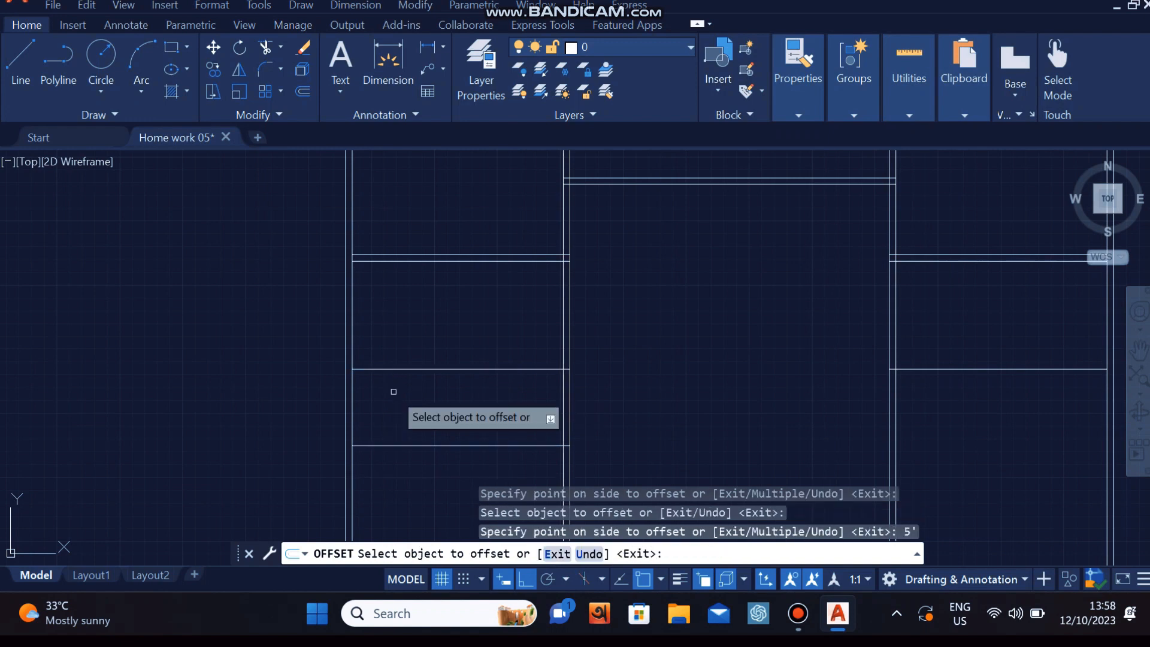
pyautogui.hotkey('ctrl', 'z')
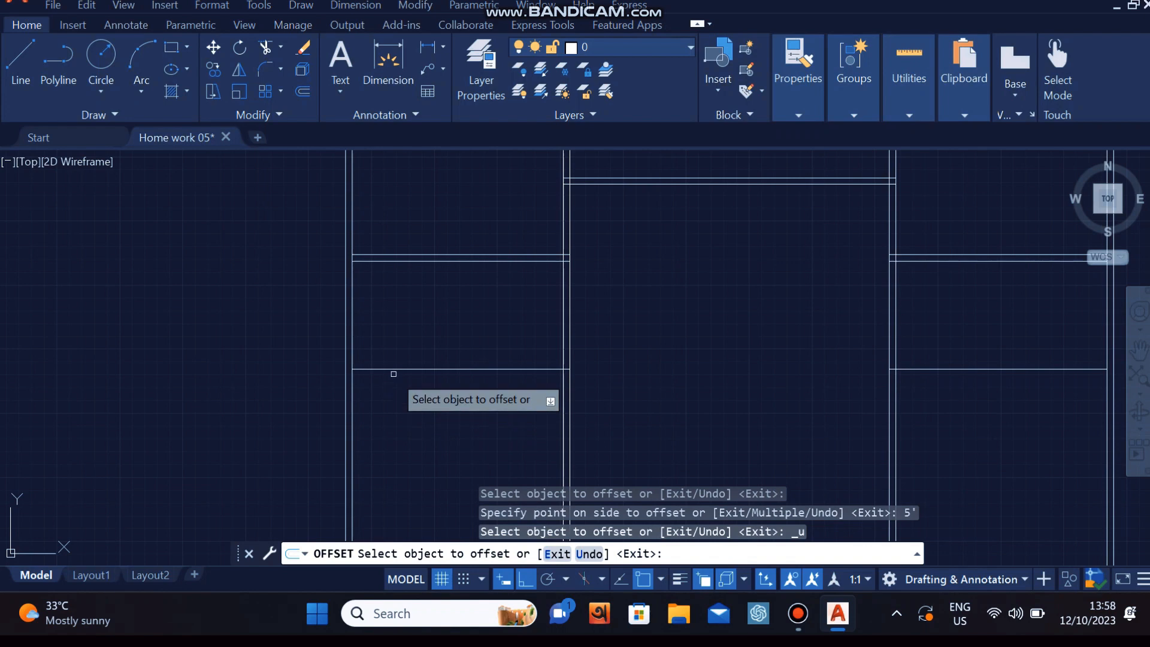
# Offset the new horizontal lines in the left and right bays 5" downward to give both partitions their thickness.
pyautogui.click(394, 369)
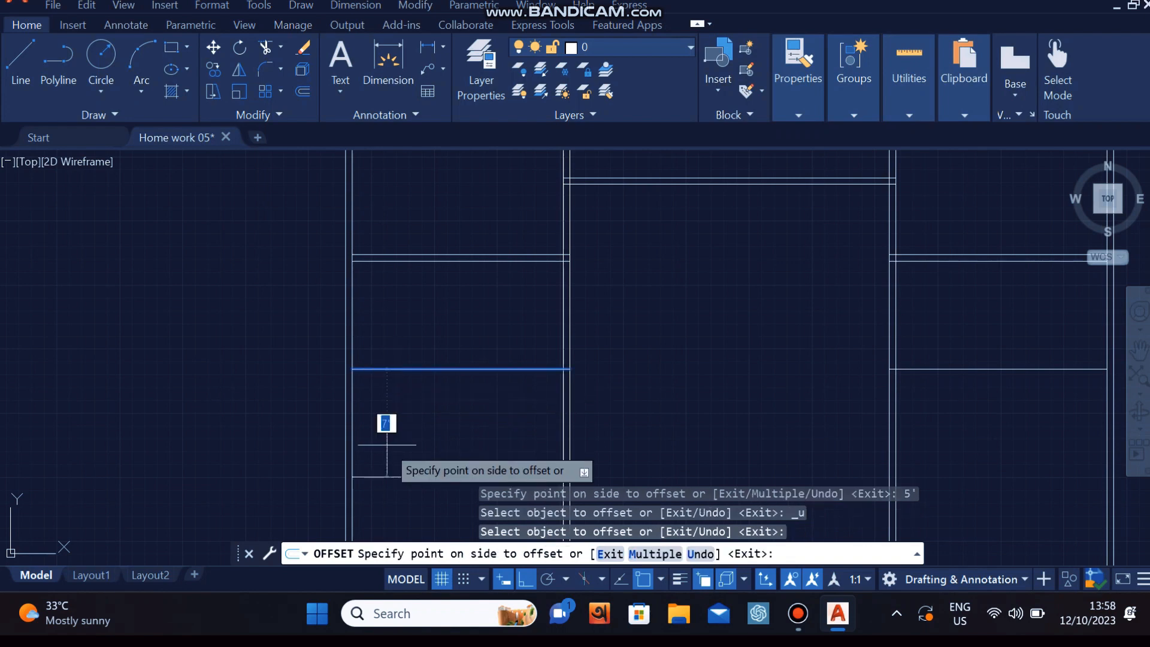
pyautogui.write('5')
pyautogui.press('Return')
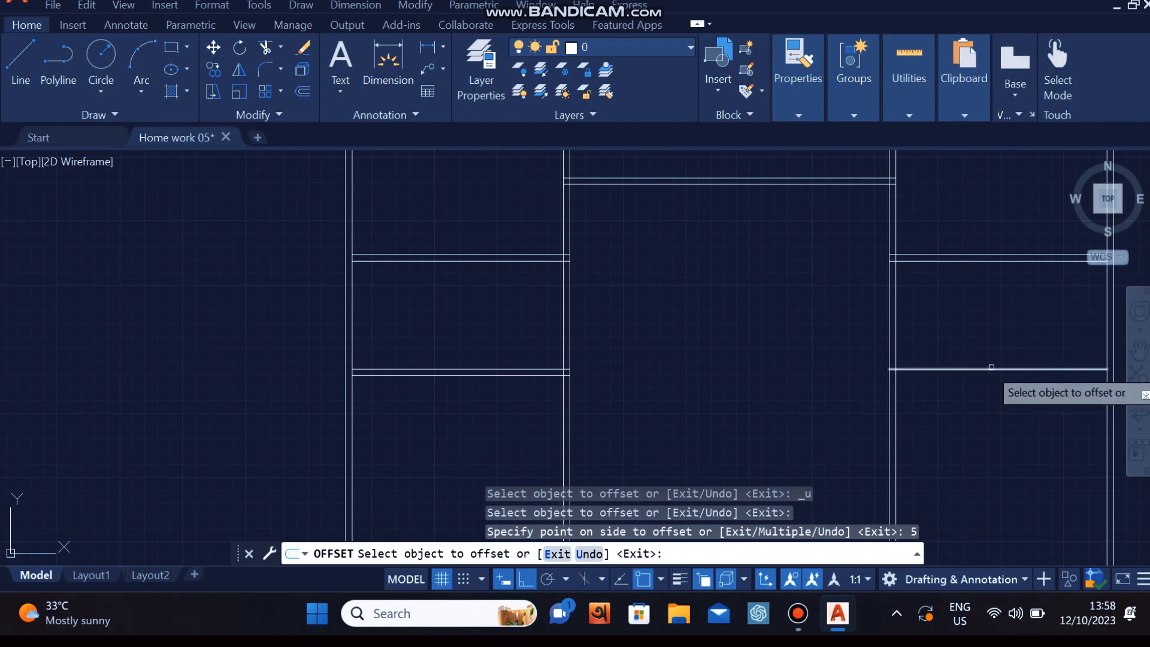
pyautogui.click(1014, 368)
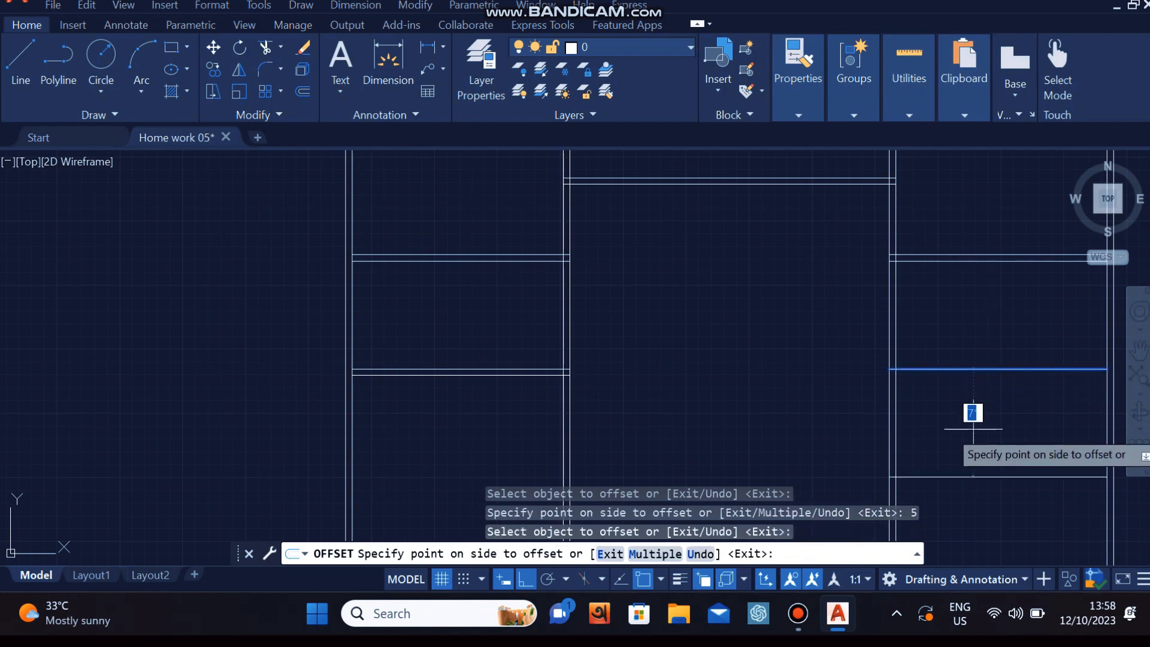
pyautogui.click(973, 416)
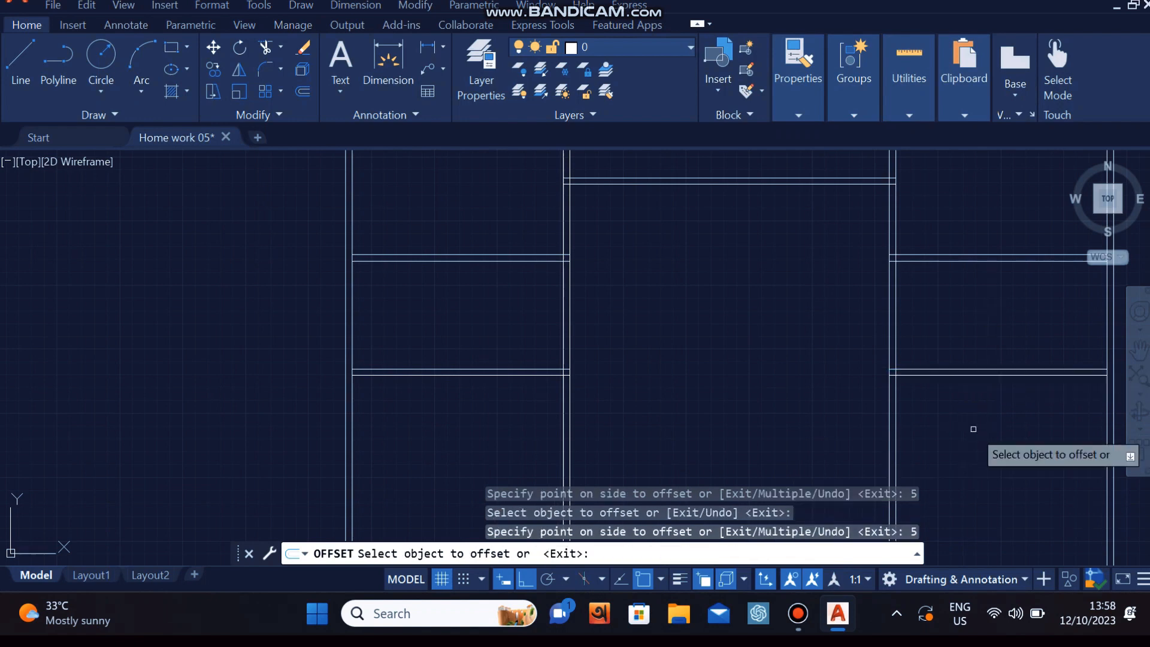
# Offset the lower line of the left bay's lowest horizontal partition 12' downward.
pyautogui.scroll(-2, 844, 426)
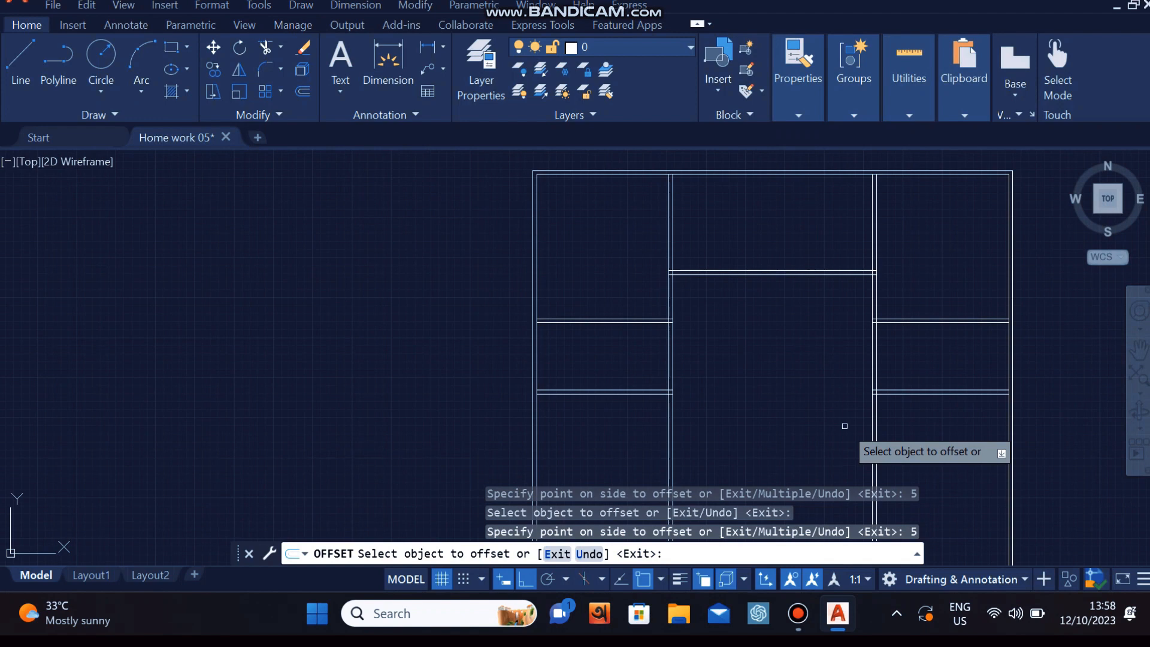
pyautogui.moveTo(844, 426)
pyautogui.mouseDown(button='middle')
pyautogui.moveTo(839, 326)
pyautogui.moveTo(768, 345)
pyautogui.moveTo(760, 326)
pyautogui.moveTo(701, 359)
pyautogui.moveTo(680, 342)
pyautogui.mouseUp(button='middle')
pyautogui.scroll(-2, 759, 323)
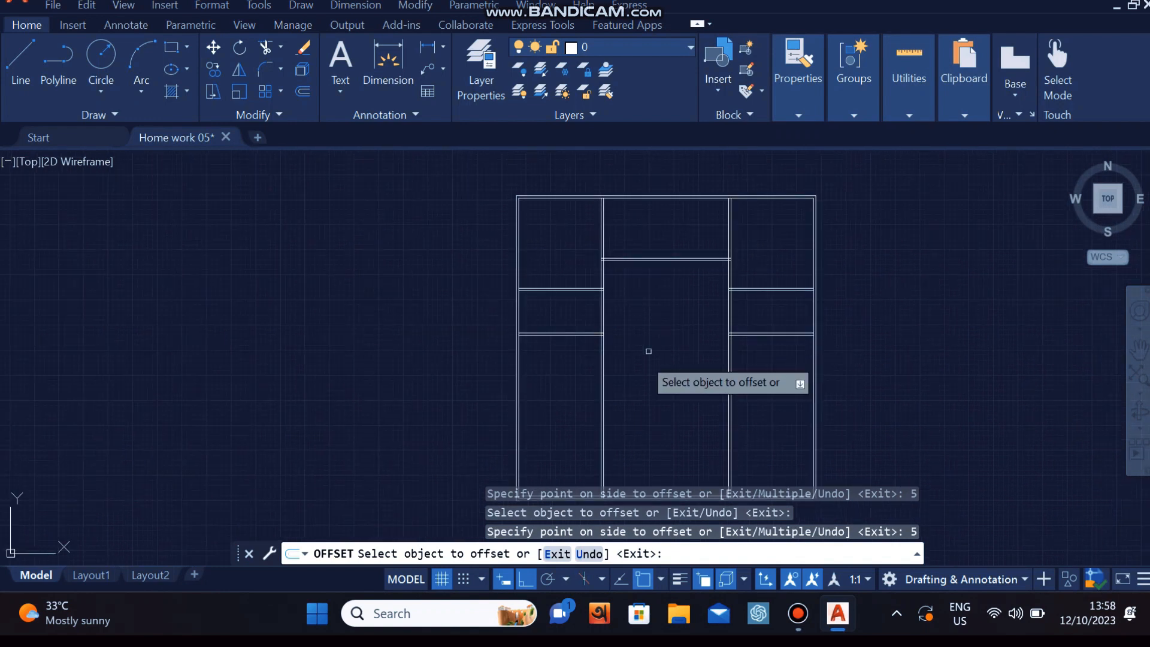
pyautogui.scroll(4, 560, 368)
pyautogui.moveTo(554, 367); pyautogui.dragTo(541, 282, button='middle')
pyautogui.scroll(-1, 543, 286)
pyautogui.moveTo(636, 274); pyautogui.dragTo(597, 342, button='middle')
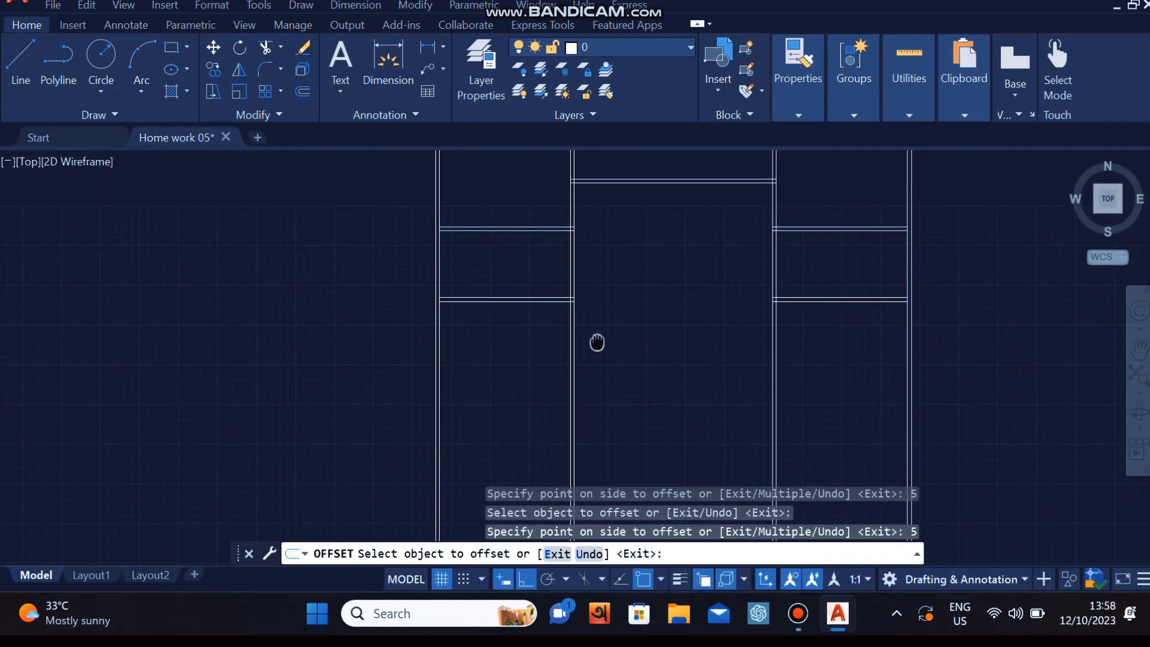
pyautogui.scroll(-1, 641, 316)
pyautogui.moveTo(669, 287); pyautogui.dragTo(663, 298, button='middle')
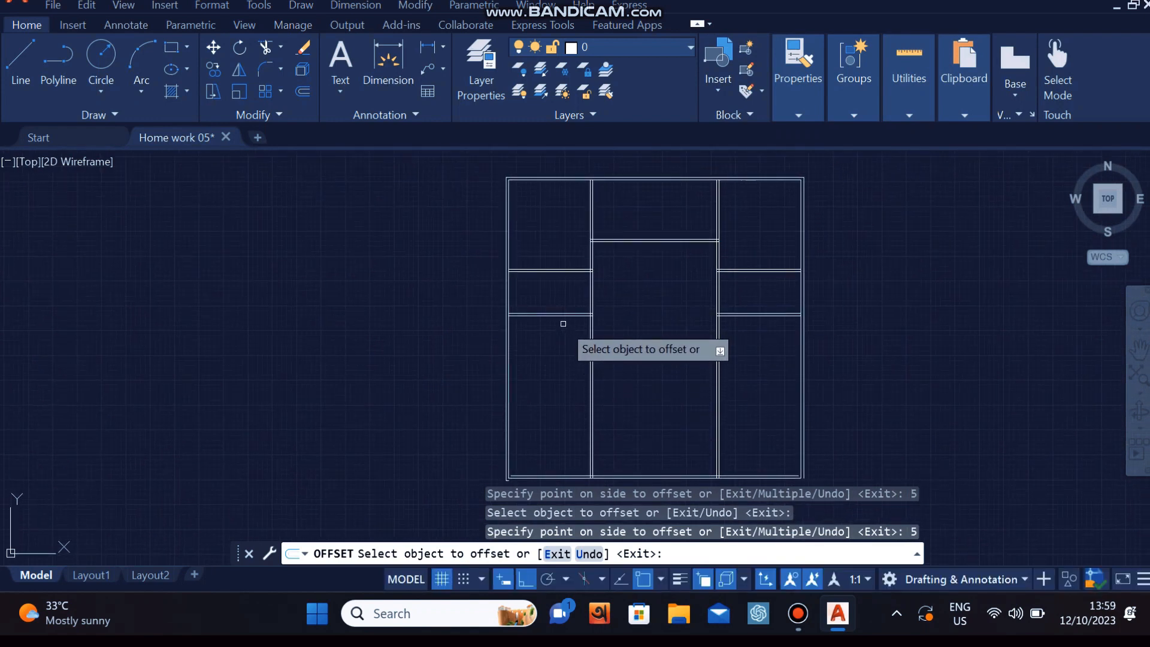
pyautogui.scroll(5, 560, 318)
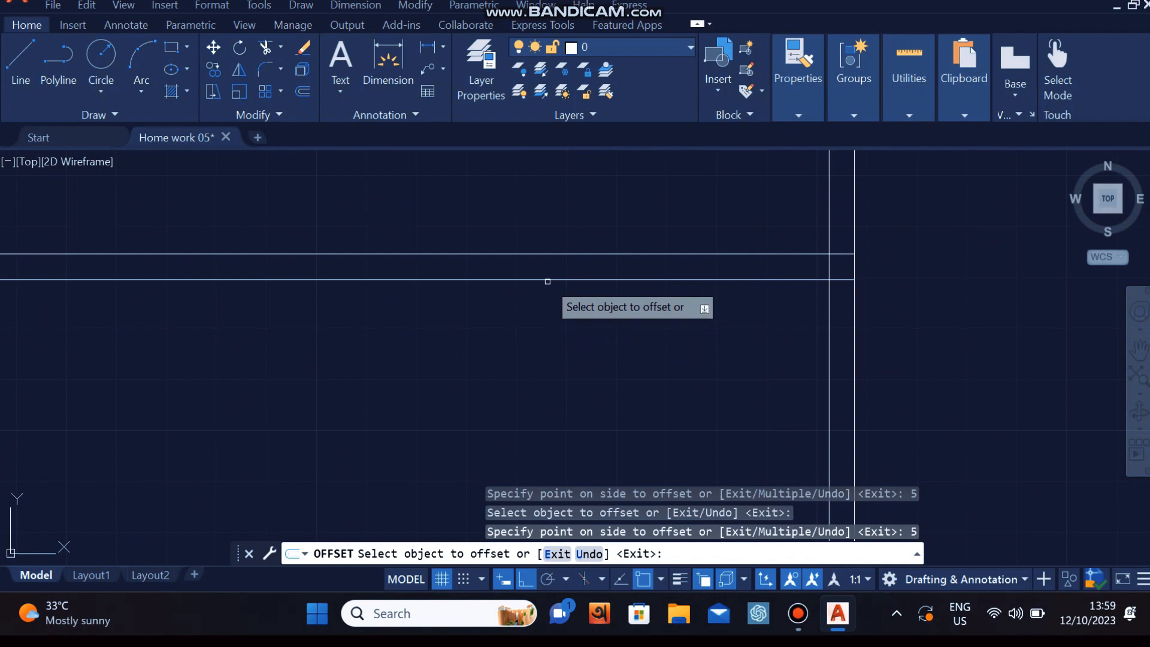
pyautogui.click(548, 279)
pyautogui.scroll(-2, 547, 282)
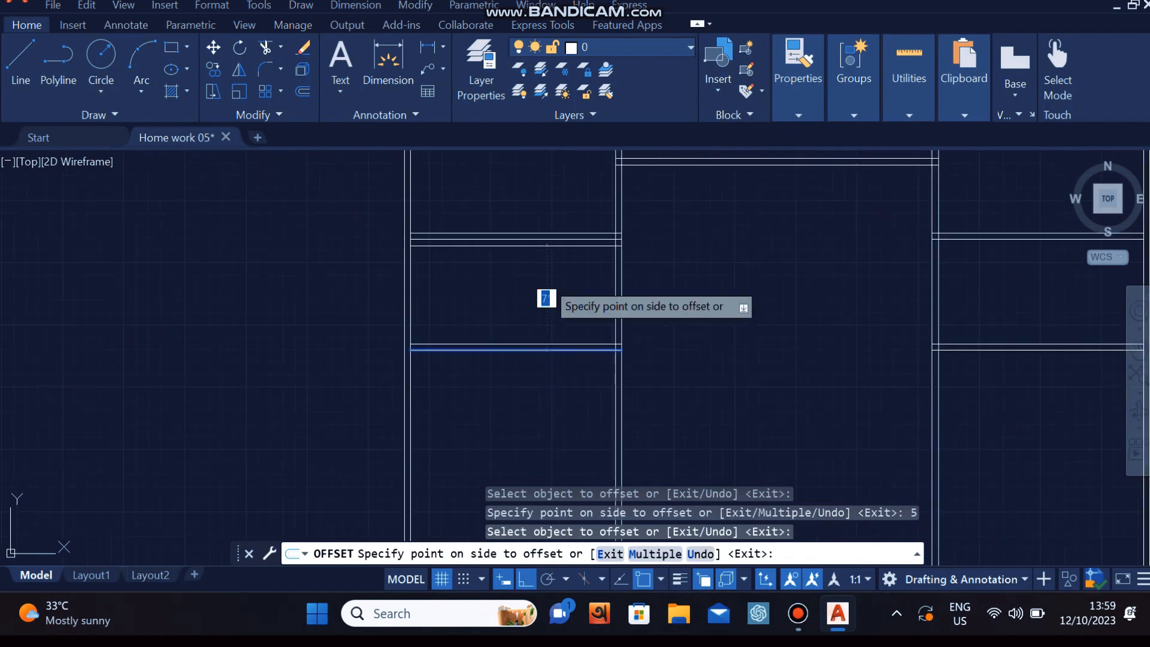
pyautogui.scroll(-3, 546, 298)
pyautogui.scroll(1, 548, 331)
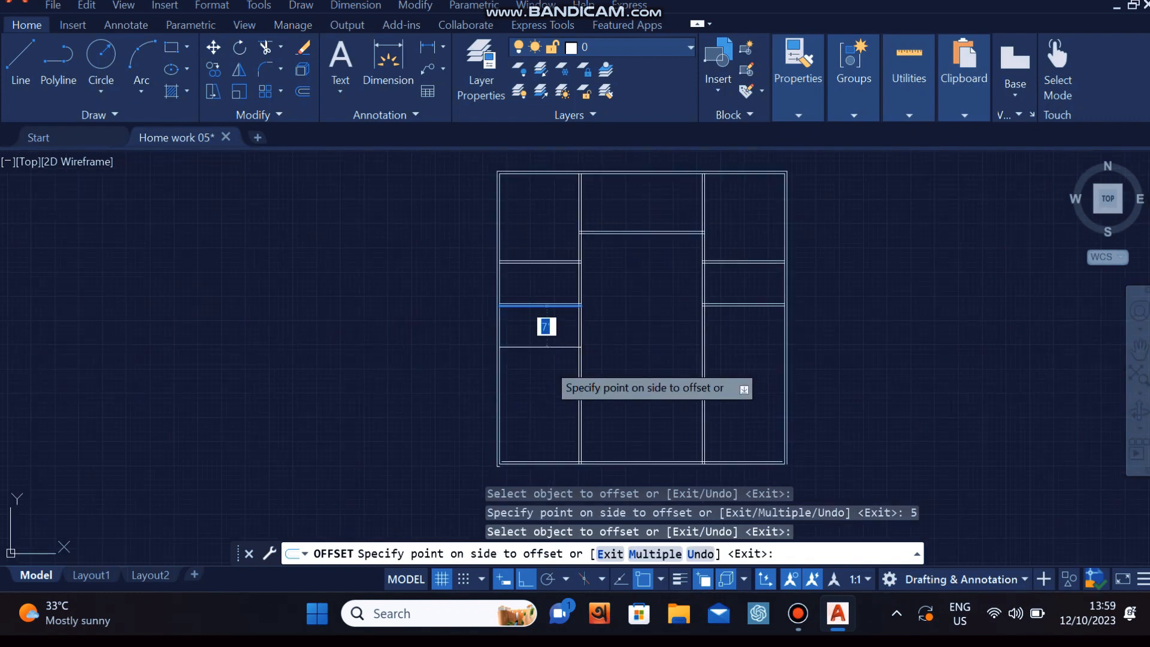
pyautogui.scroll(3, 549, 360)
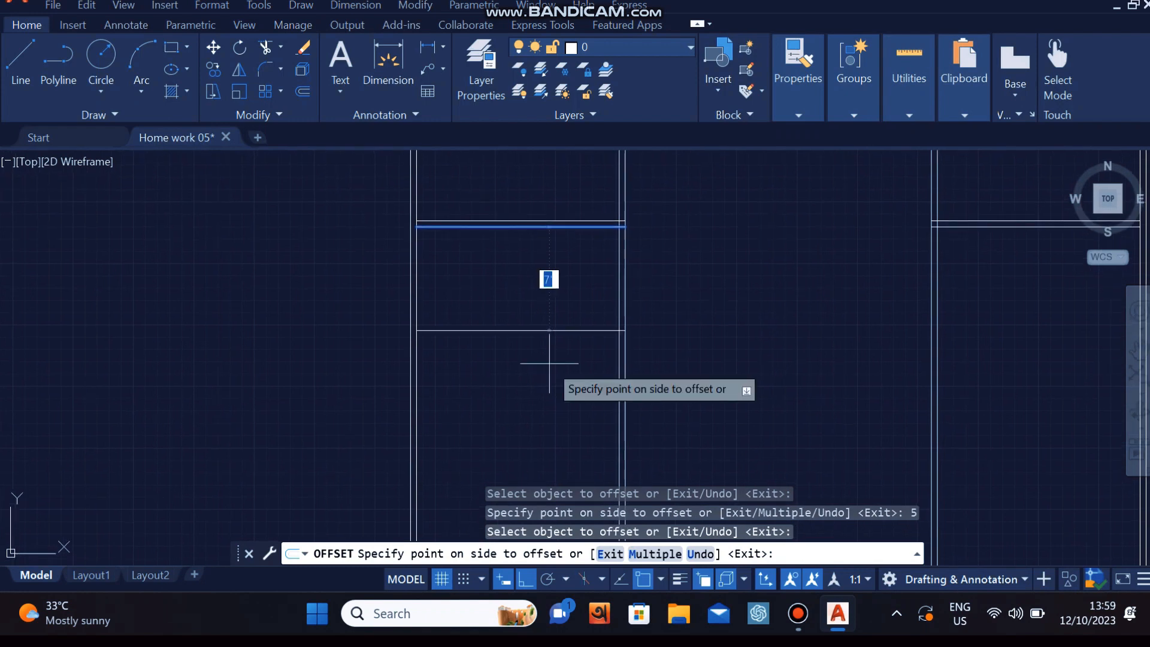
pyautogui.write('12')
pyautogui.press('Return')
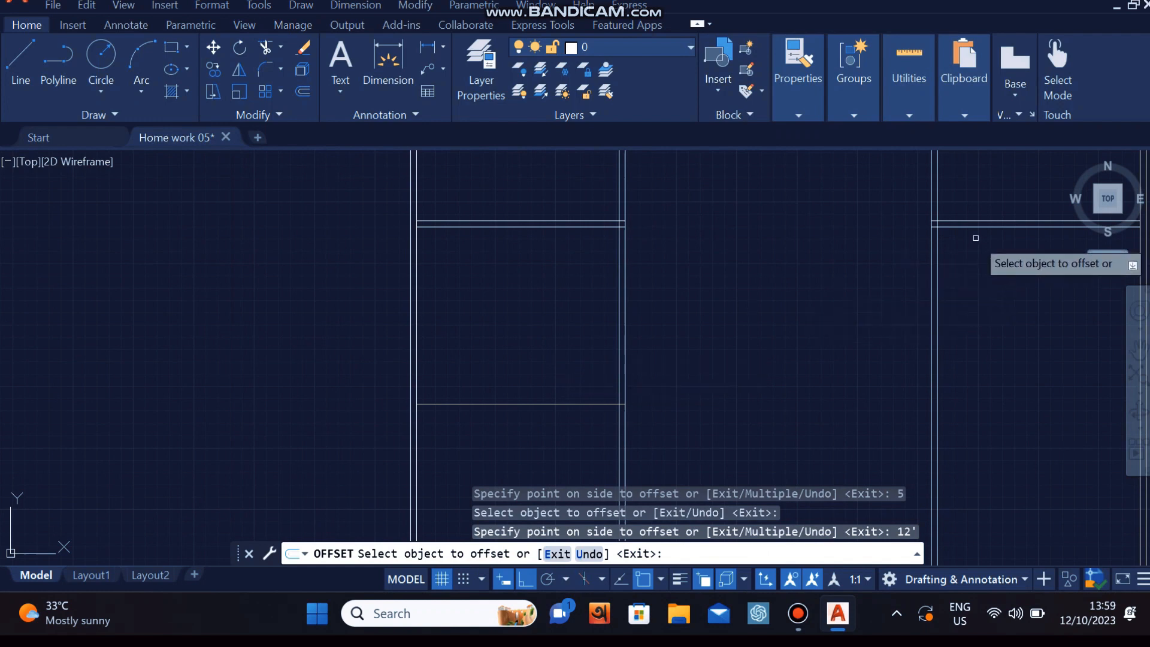
# Offset the lower line of the right bay's lowest horizontal partition 12' downward.
pyautogui.click(977, 227)
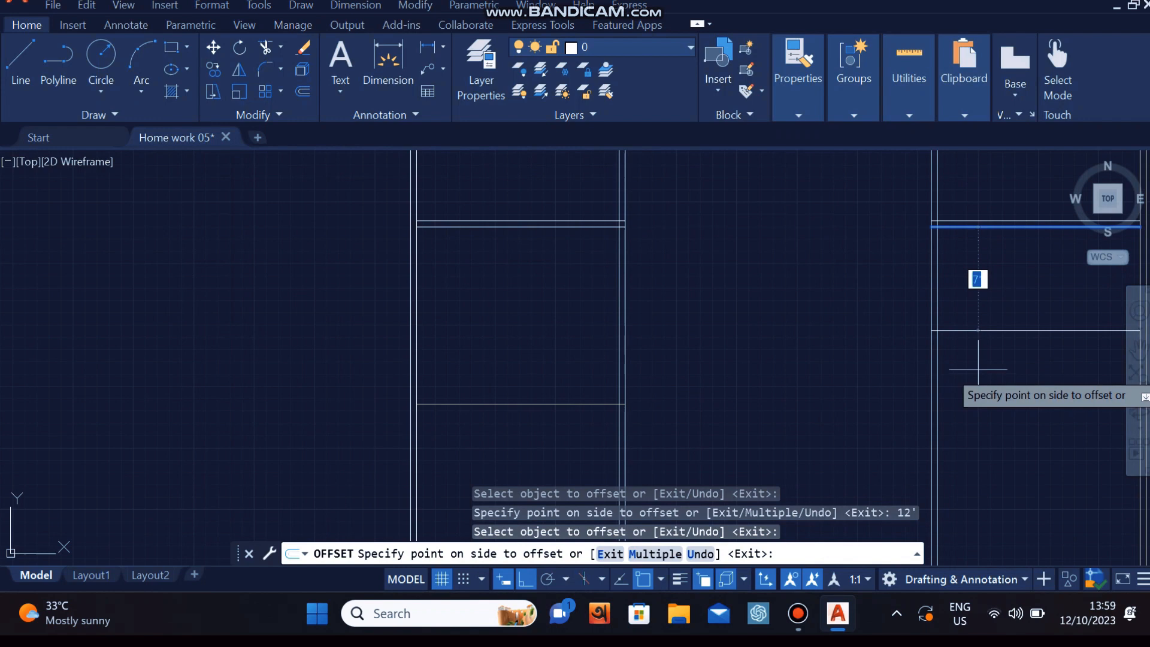
pyautogui.write('12')
pyautogui.click(981, 376)
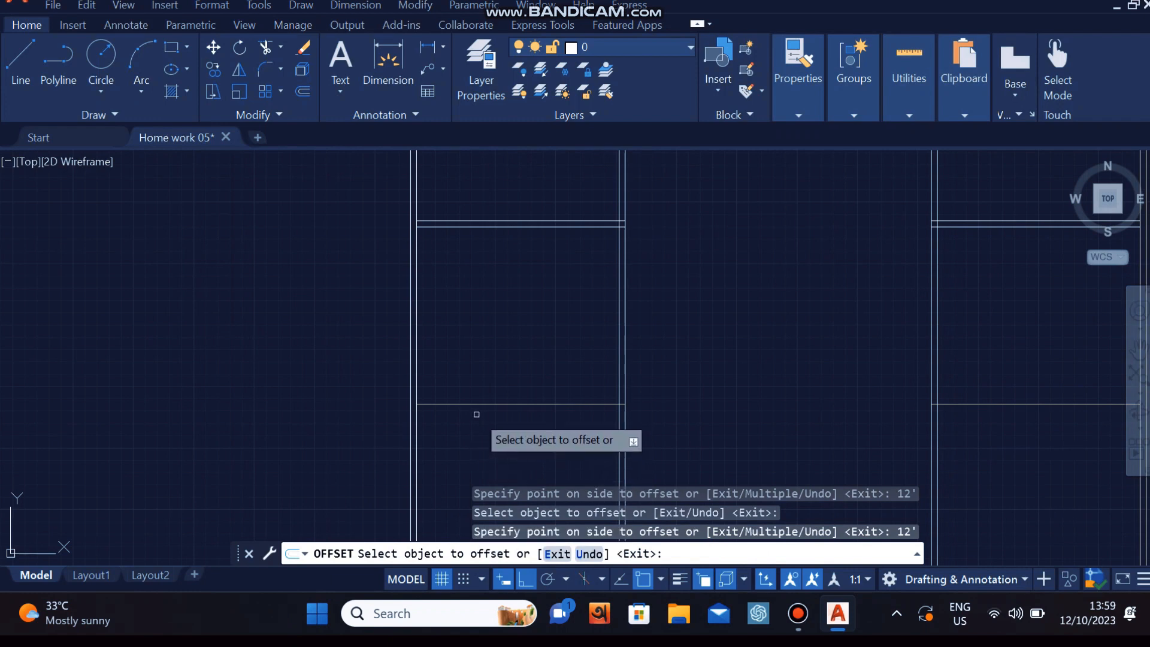
# Offset the new horizontal line in the left bay 5" downward to form the partition's thickness.
pyautogui.click(477, 405)
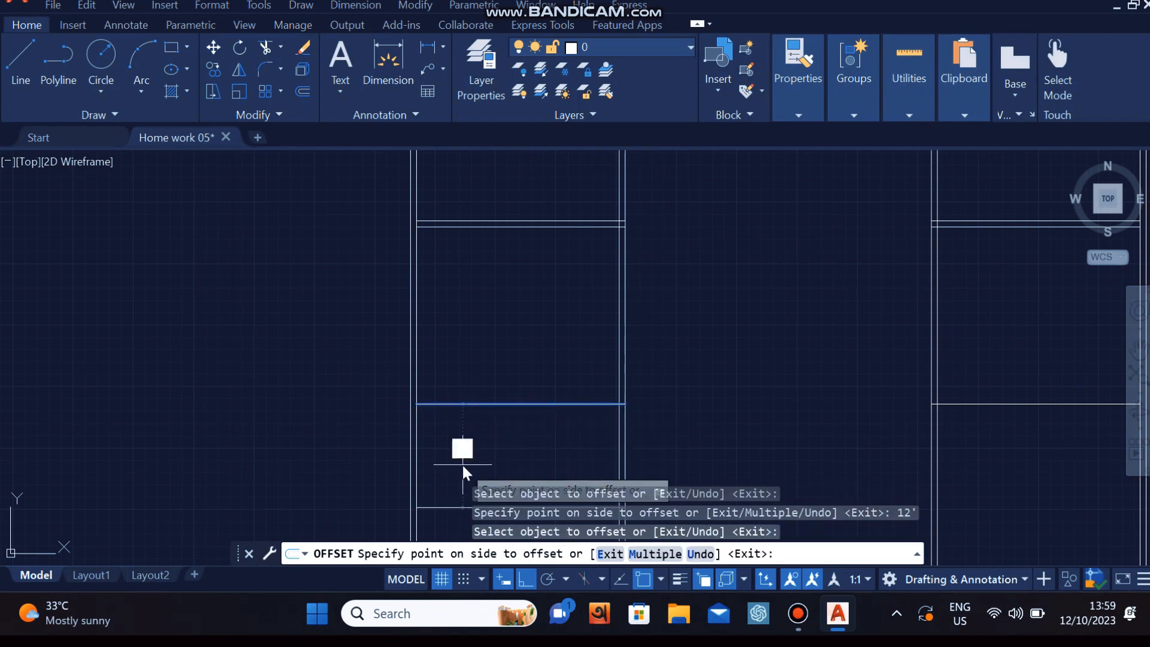
pyautogui.write('5')
pyautogui.press('Return')
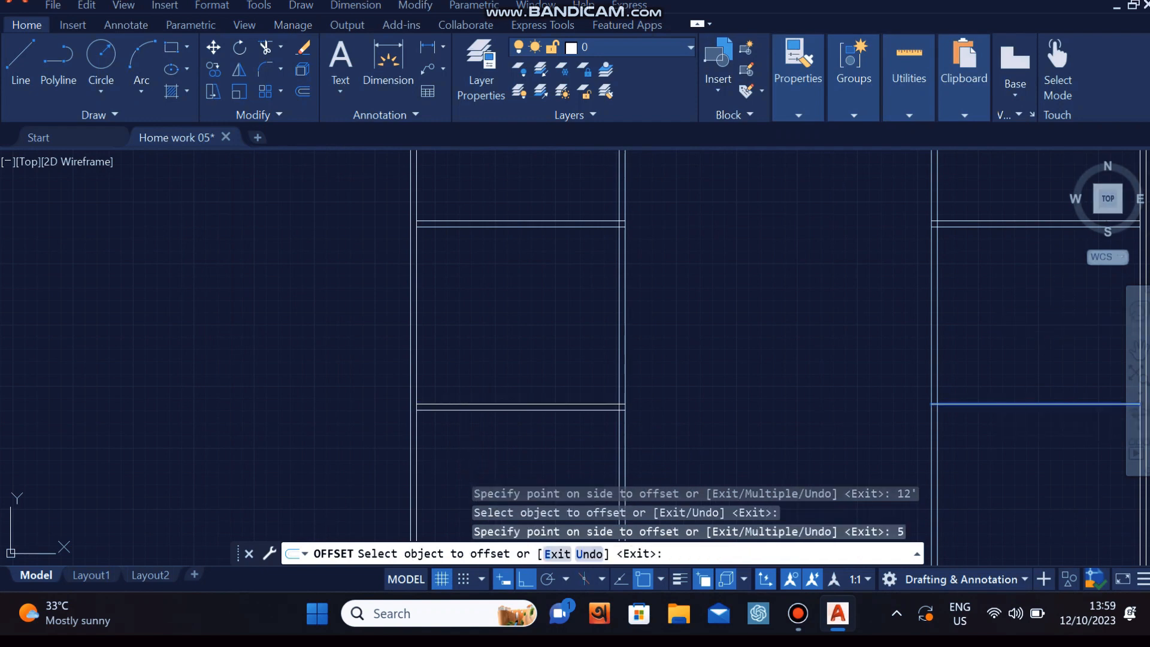
# Offset the new horizontal line in the right bay 5" downward to give the lowest partition its thickness.
pyautogui.click(1031, 404)
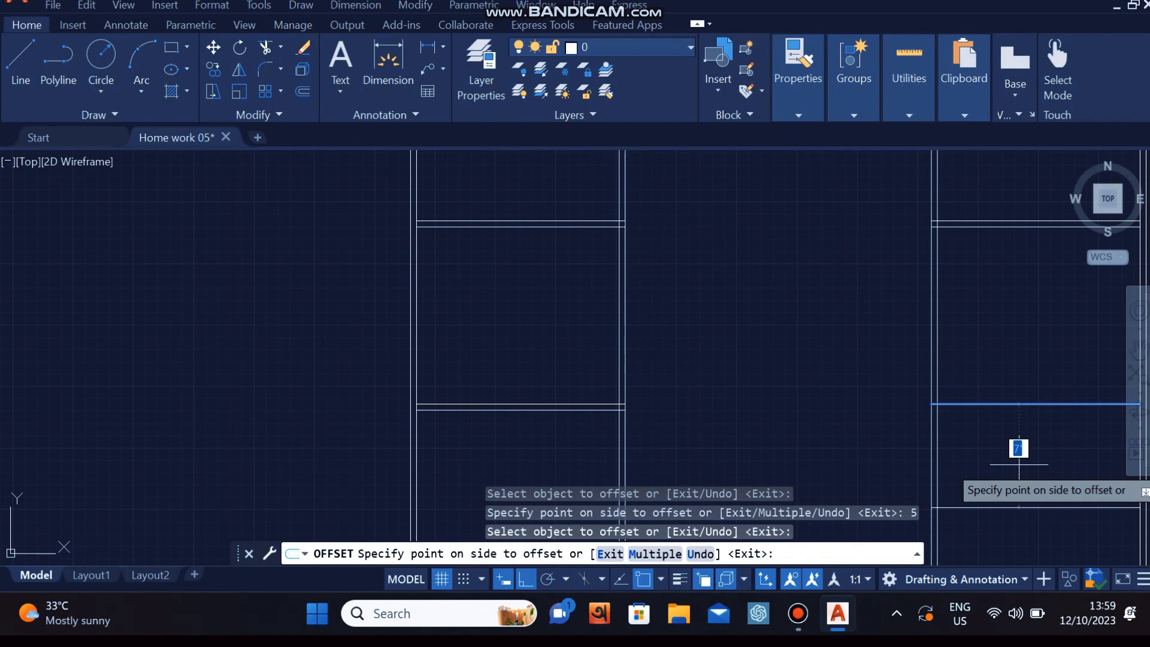
pyautogui.write('5')
pyautogui.press('Return')
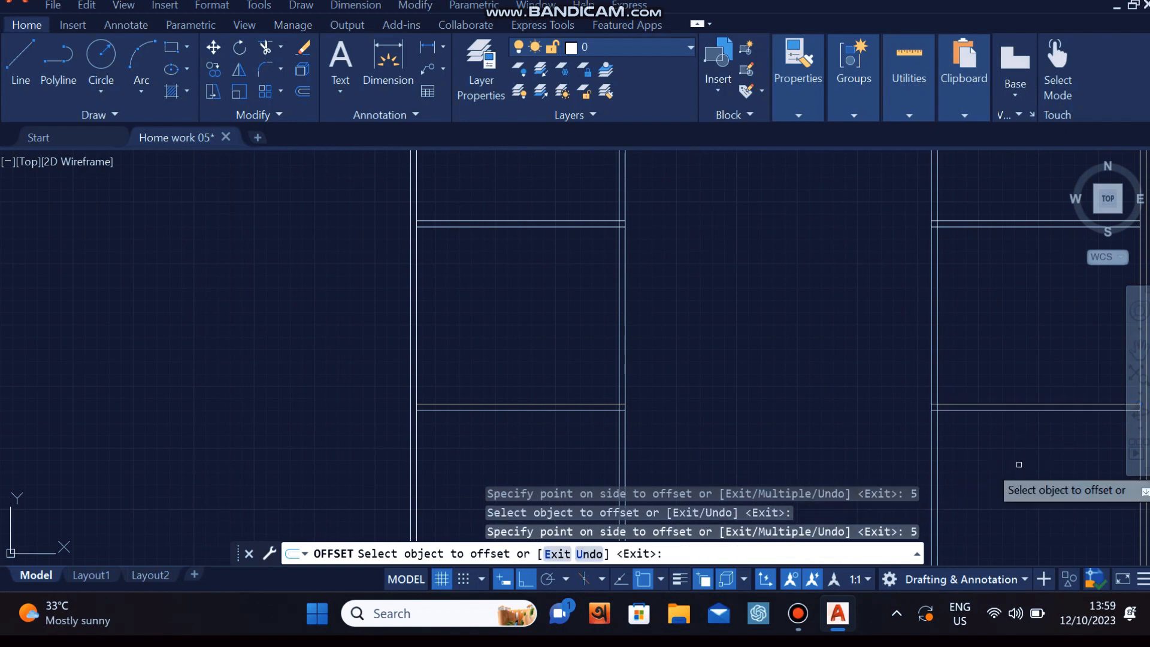
pyautogui.scroll(-2, 1139, 420)
pyautogui.moveTo(1018, 400)
pyautogui.mouseDown(button='middle')
pyautogui.moveTo(962, 318)
pyautogui.moveTo(875, 269)
pyautogui.moveTo(865, 228)
pyautogui.mouseUp(button='middle')
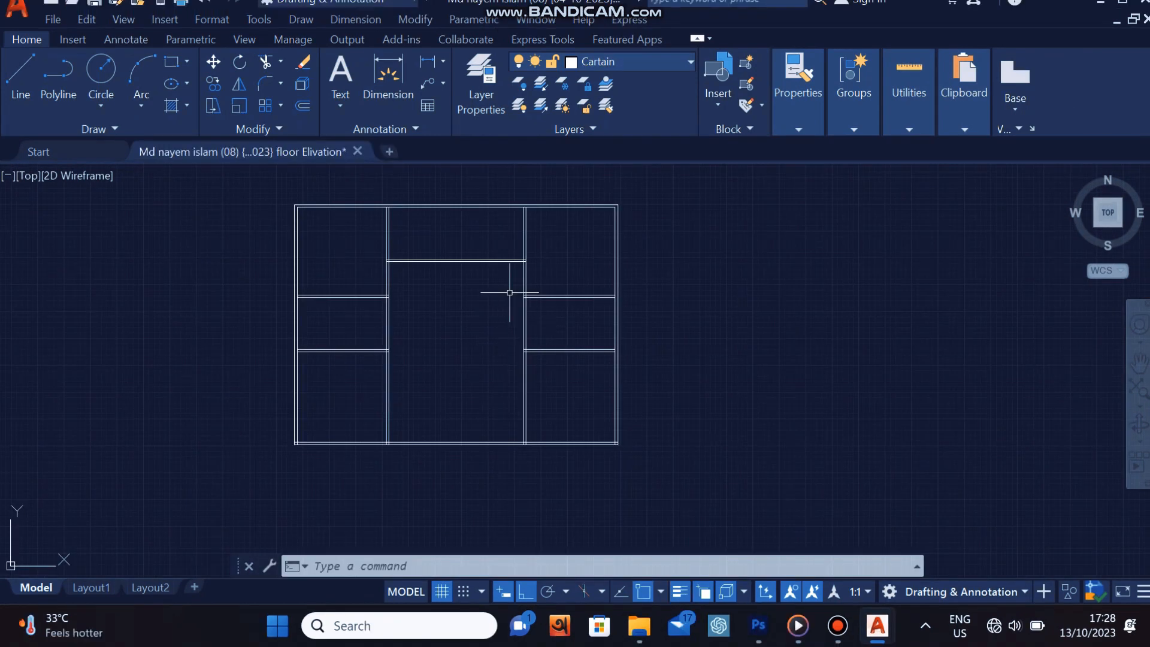
pyautogui.moveTo(512, 304); pyautogui.dragTo(513, 339, button='middle')
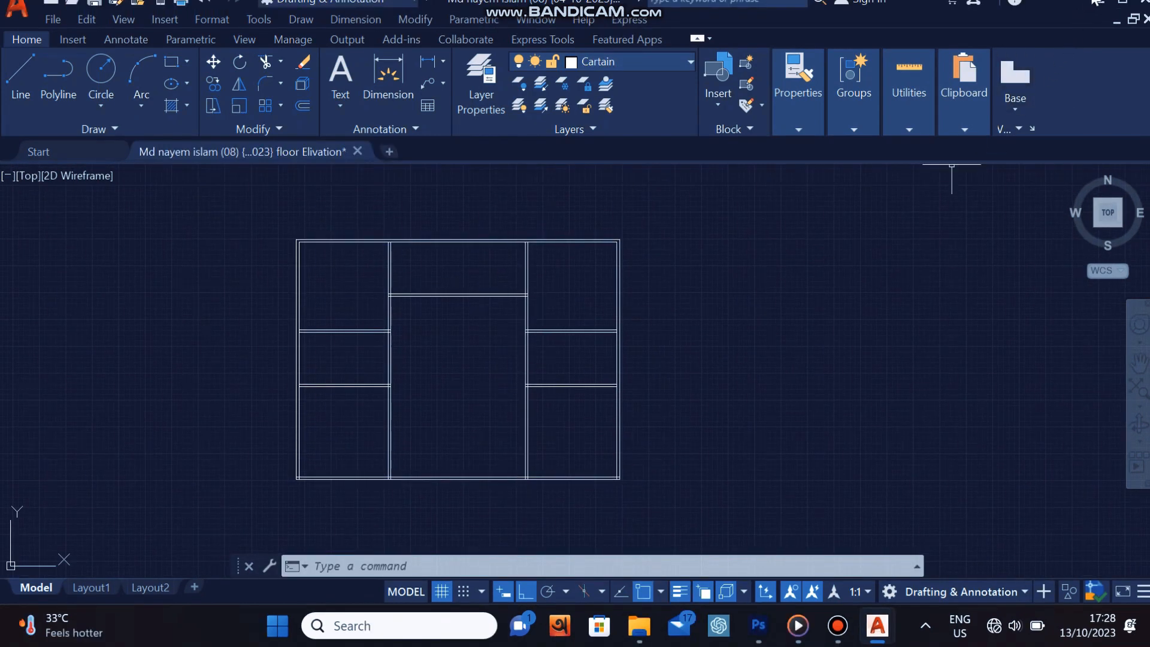
pyautogui.click(1116, 1)
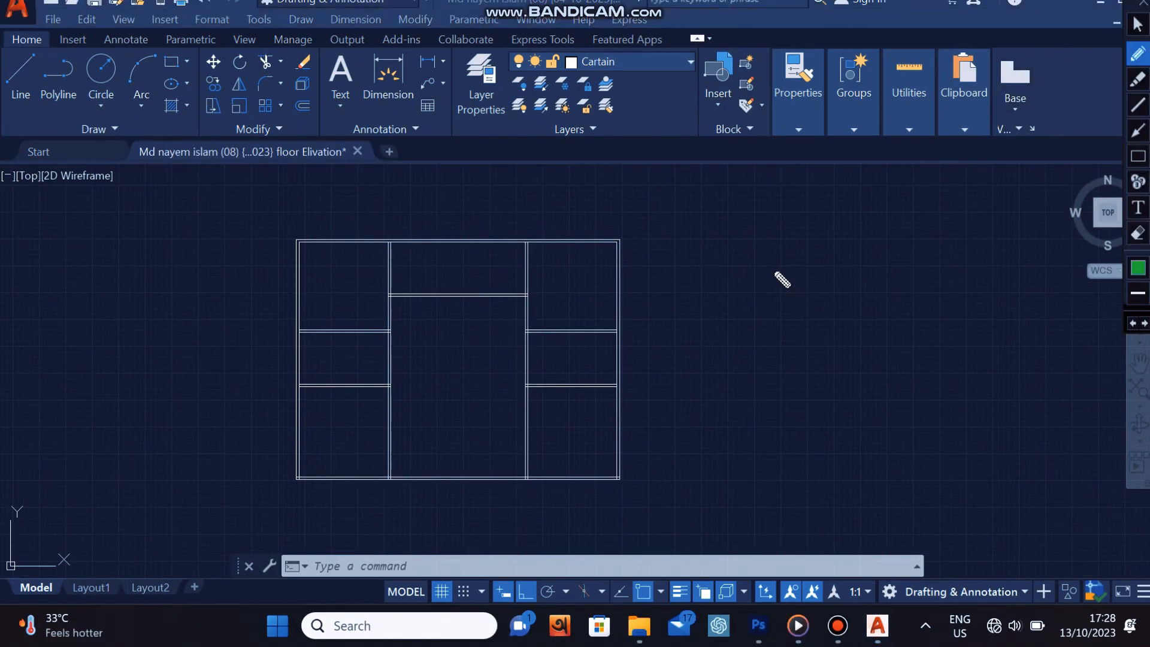
pyautogui.moveTo(776, 273)
pyautogui.mouseDown()
pyautogui.moveTo(599, 213)
pyautogui.moveTo(339, 197)
pyautogui.moveTo(249, 324)
pyautogui.moveTo(296, 466)
pyautogui.mouseUp()
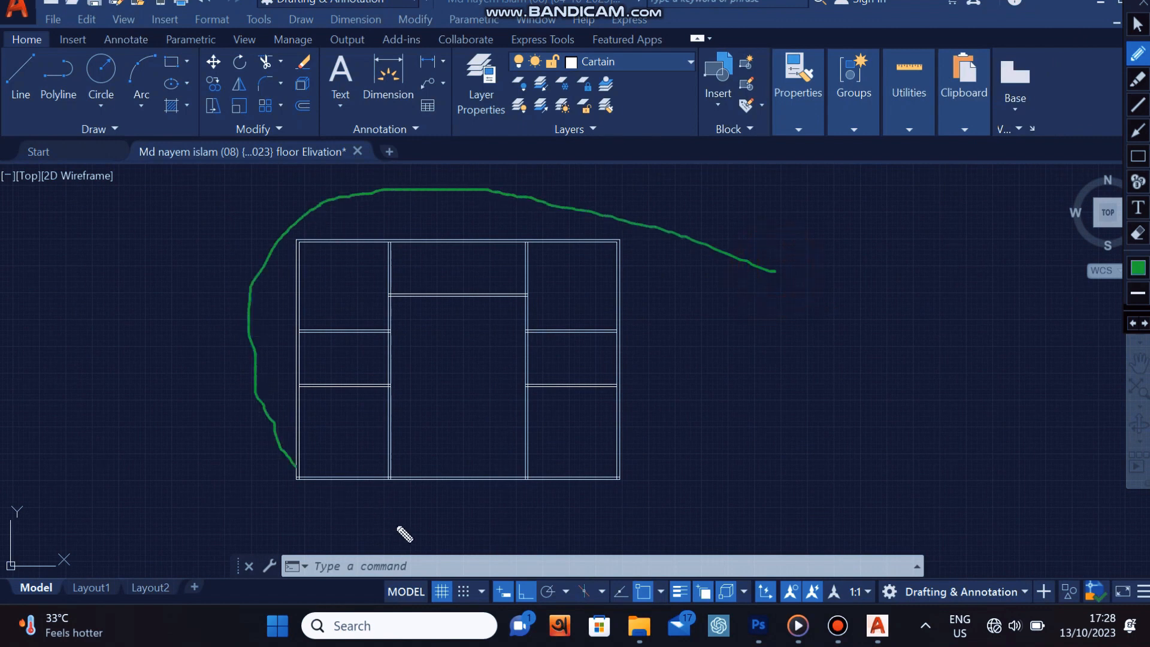
pyautogui.moveTo(404, 534)
pyautogui.mouseDown()
pyautogui.moveTo(761, 460)
pyautogui.moveTo(731, 250)
pyautogui.mouseUp()
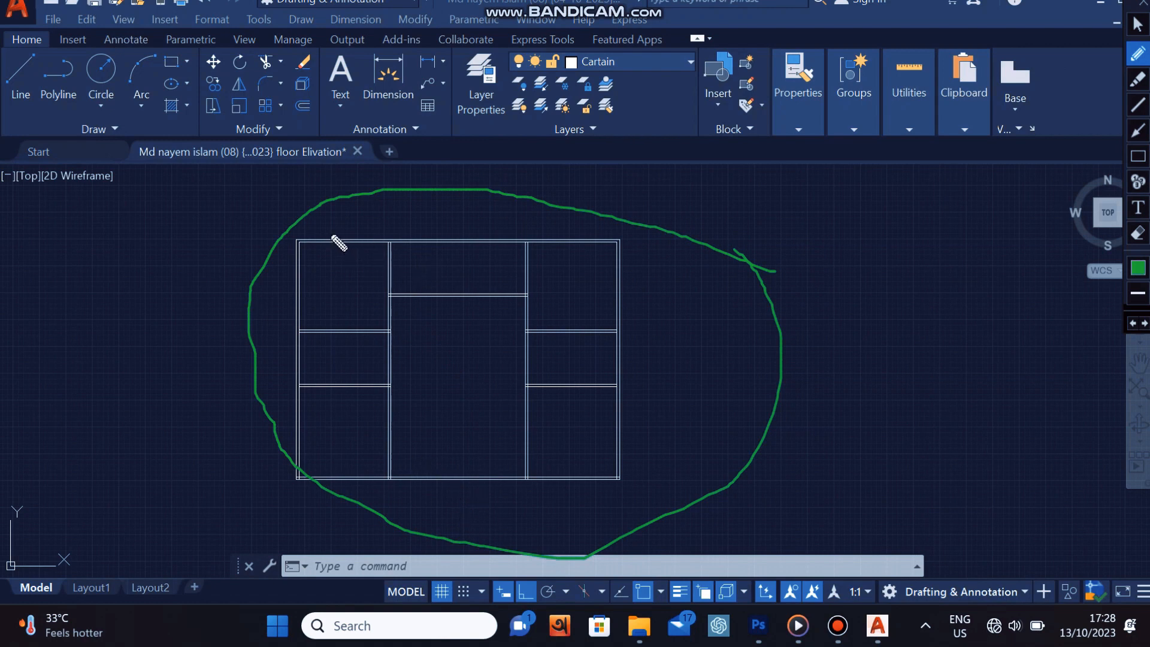
pyautogui.moveTo(348, 231); pyautogui.dragTo(348, 242)
pyautogui.moveTo(283, 280); pyautogui.dragTo(333, 295)
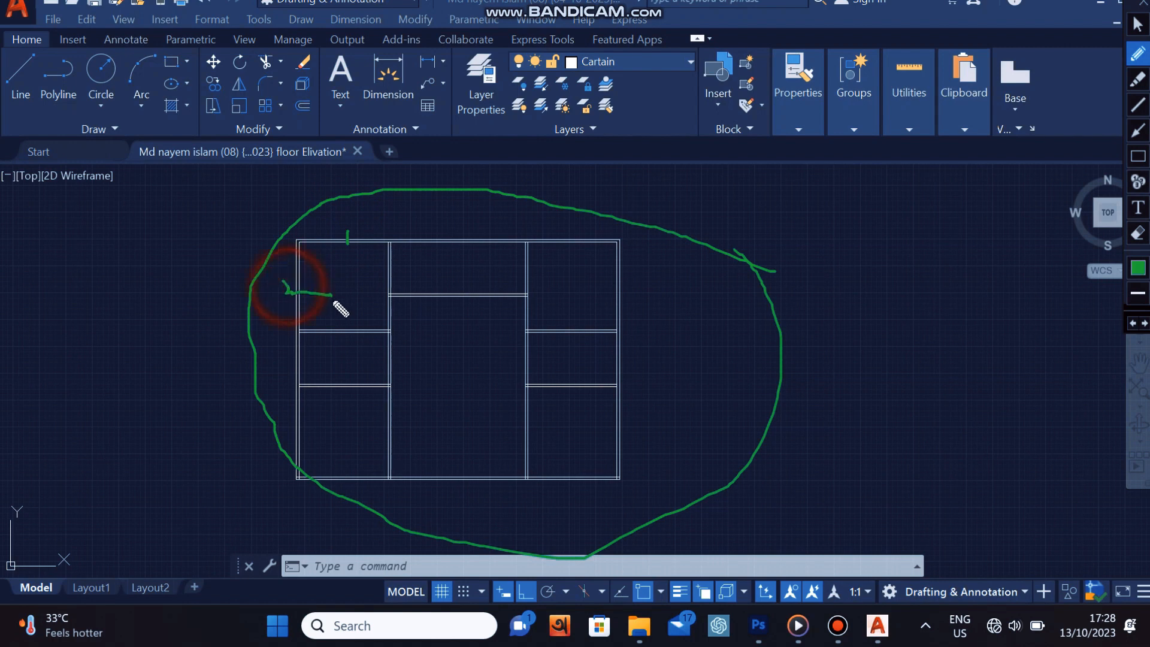
pyautogui.moveTo(589, 229); pyautogui.dragTo(616, 288)
pyautogui.moveTo(461, 237)
pyautogui.mouseDown()
pyautogui.moveTo(460, 252)
pyautogui.moveTo(401, 239)
pyautogui.moveTo(454, 216)
pyautogui.moveTo(499, 218)
pyautogui.mouseUp()
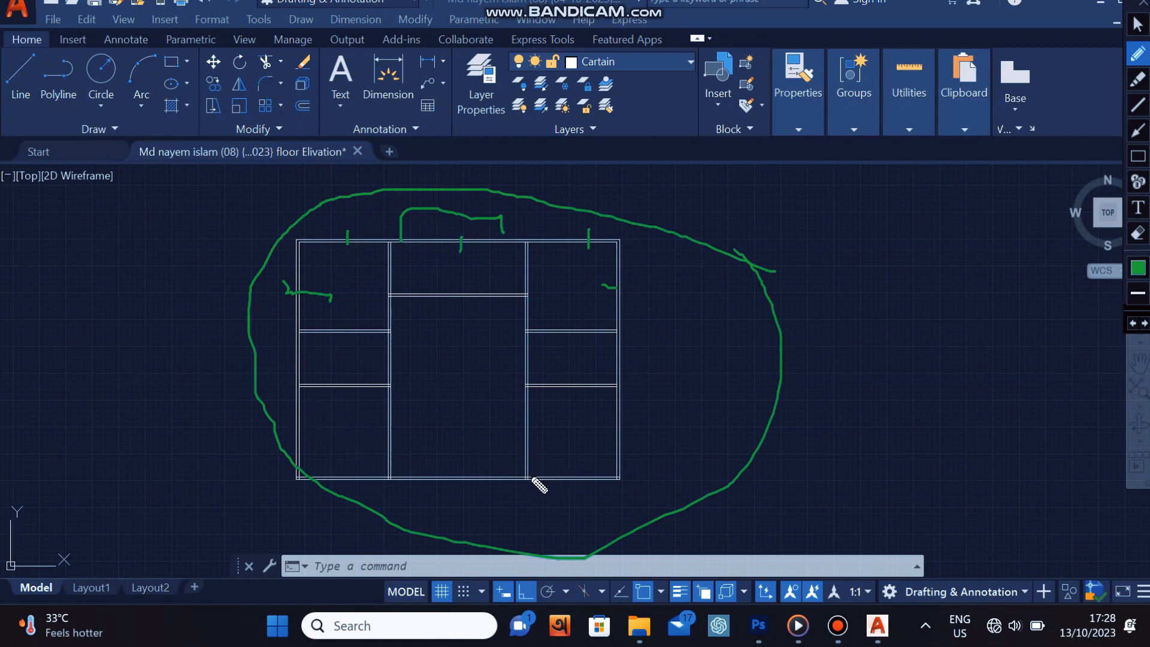
pyautogui.moveTo(531, 479)
pyautogui.mouseDown()
pyautogui.moveTo(572, 504)
pyautogui.moveTo(616, 505)
pyautogui.moveTo(617, 477)
pyautogui.mouseUp()
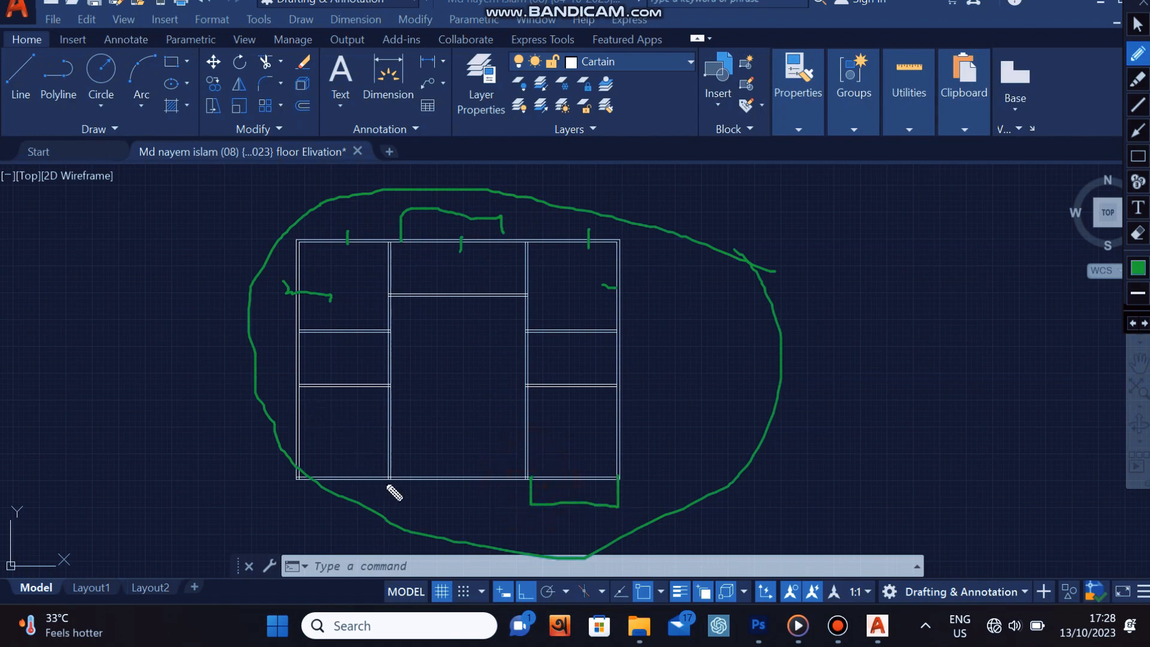
pyautogui.moveTo(387, 479); pyautogui.dragTo(324, 514)
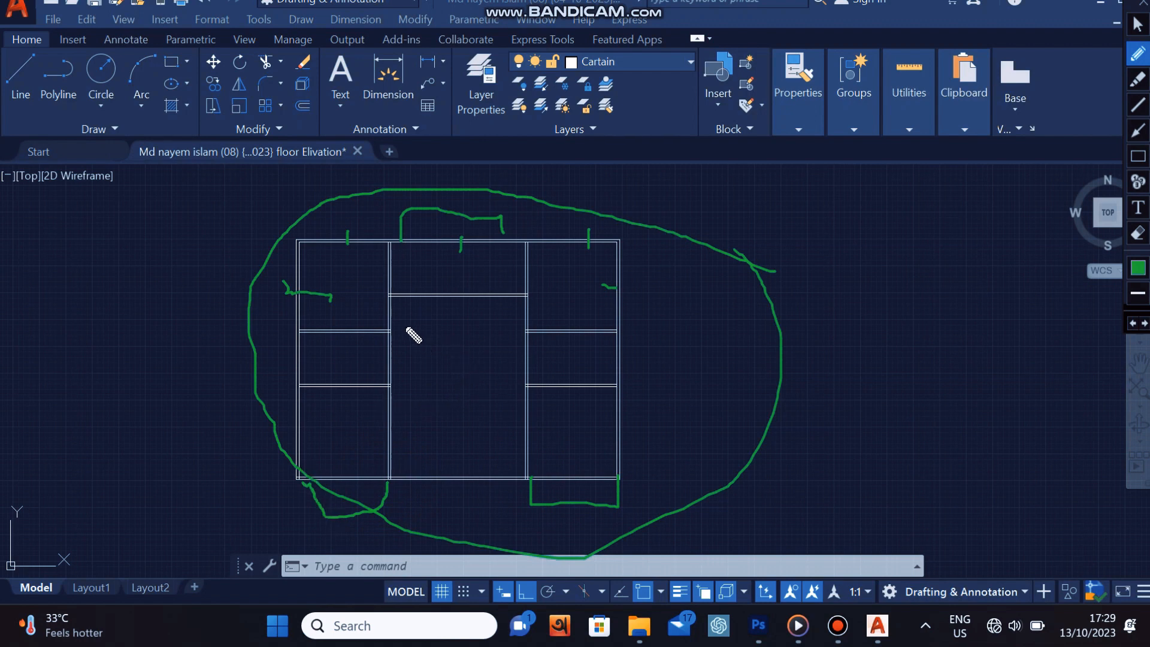
pyautogui.moveTo(290, 358); pyautogui.dragTo(318, 354)
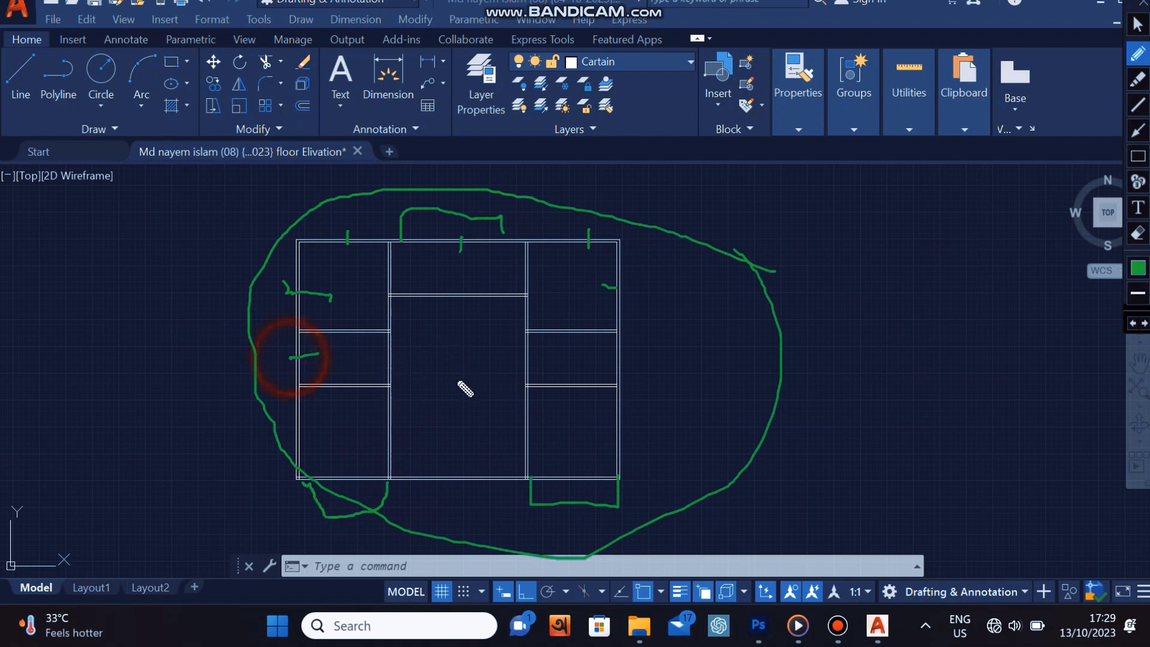
pyautogui.moveTo(625, 357); pyautogui.dragTo(639, 357)
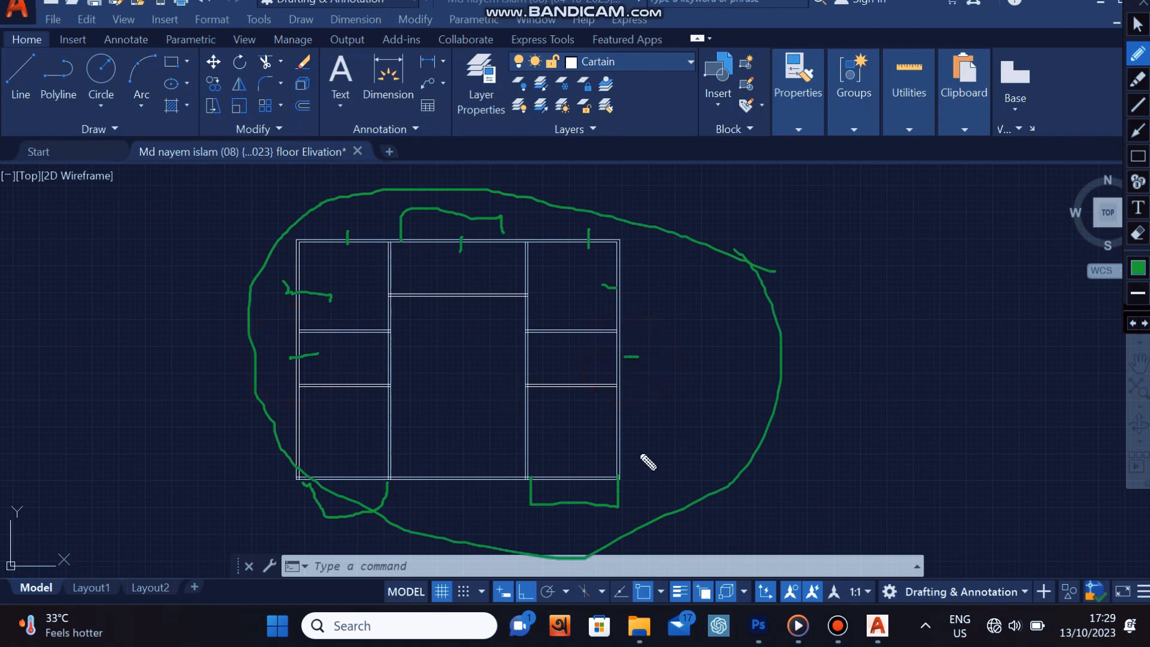
pyautogui.moveTo(605, 435); pyautogui.dragTo(639, 432)
pyautogui.moveTo(292, 416); pyautogui.dragTo(305, 416)
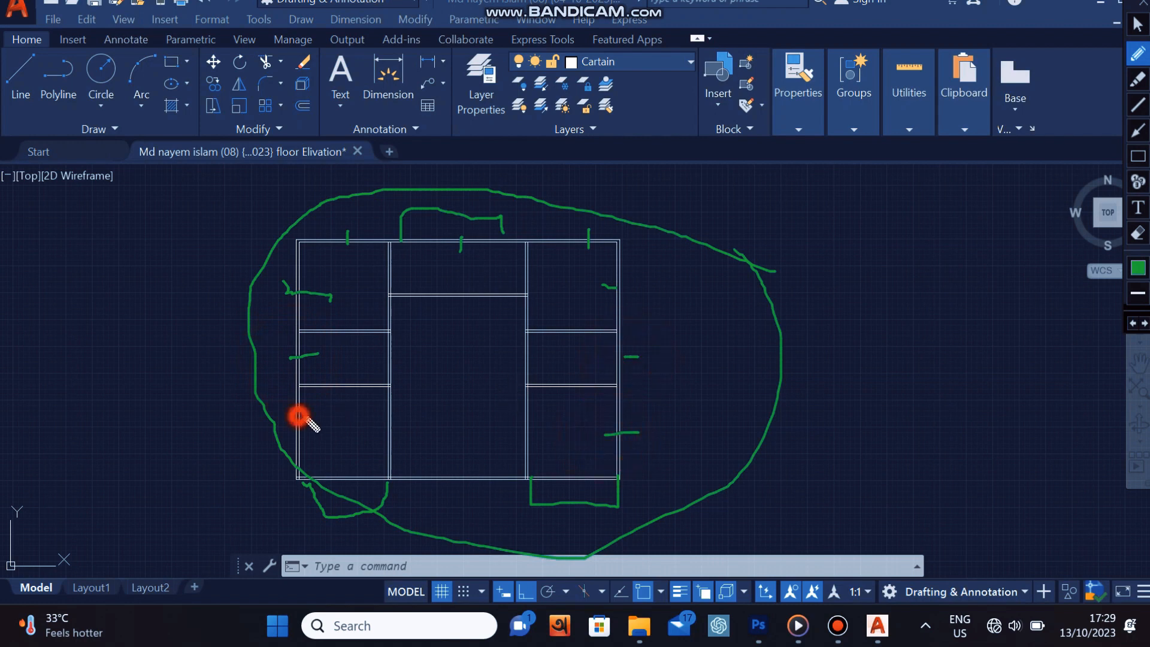
pyautogui.moveTo(448, 468)
pyautogui.mouseDown()
pyautogui.moveTo(442, 479)
pyautogui.moveTo(484, 486)
pyautogui.moveTo(465, 496)
pyautogui.moveTo(465, 477)
pyautogui.mouseUp()
pyautogui.click(468, 478)
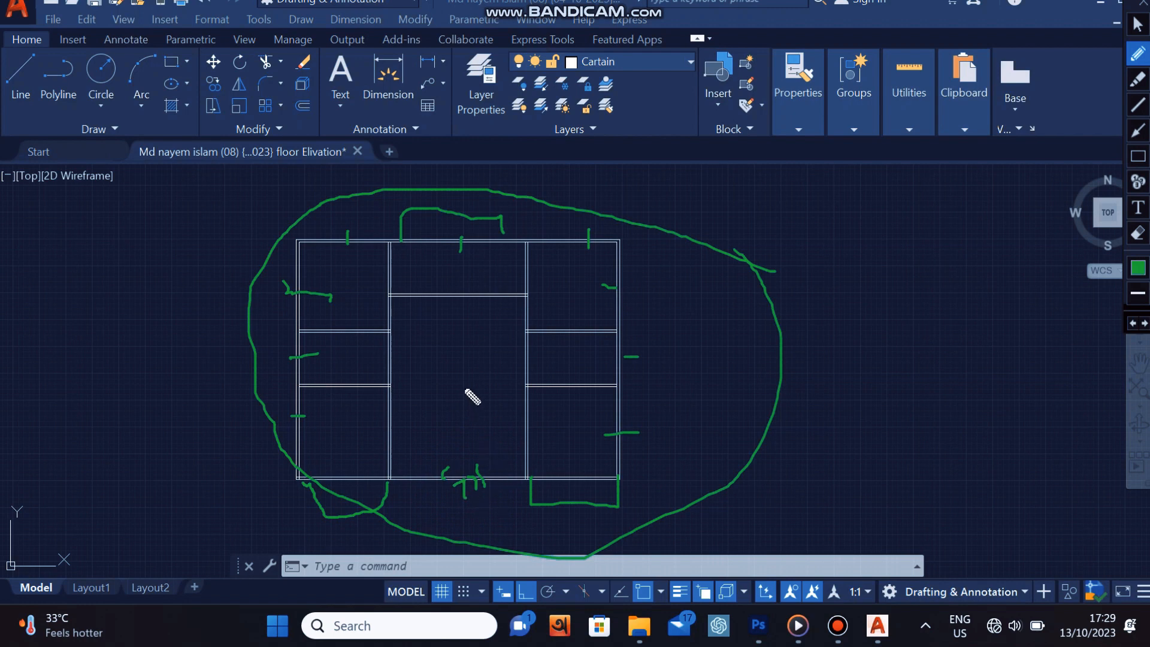
pyautogui.click(439, 361)
pyautogui.moveTo(442, 355)
pyautogui.mouseDown()
pyautogui.moveTo(453, 392)
pyautogui.moveTo(437, 360)
pyautogui.mouseUp()
pyautogui.moveTo(482, 335)
pyautogui.mouseDown()
pyautogui.moveTo(503, 429)
pyautogui.moveTo(486, 383)
pyautogui.mouseUp()
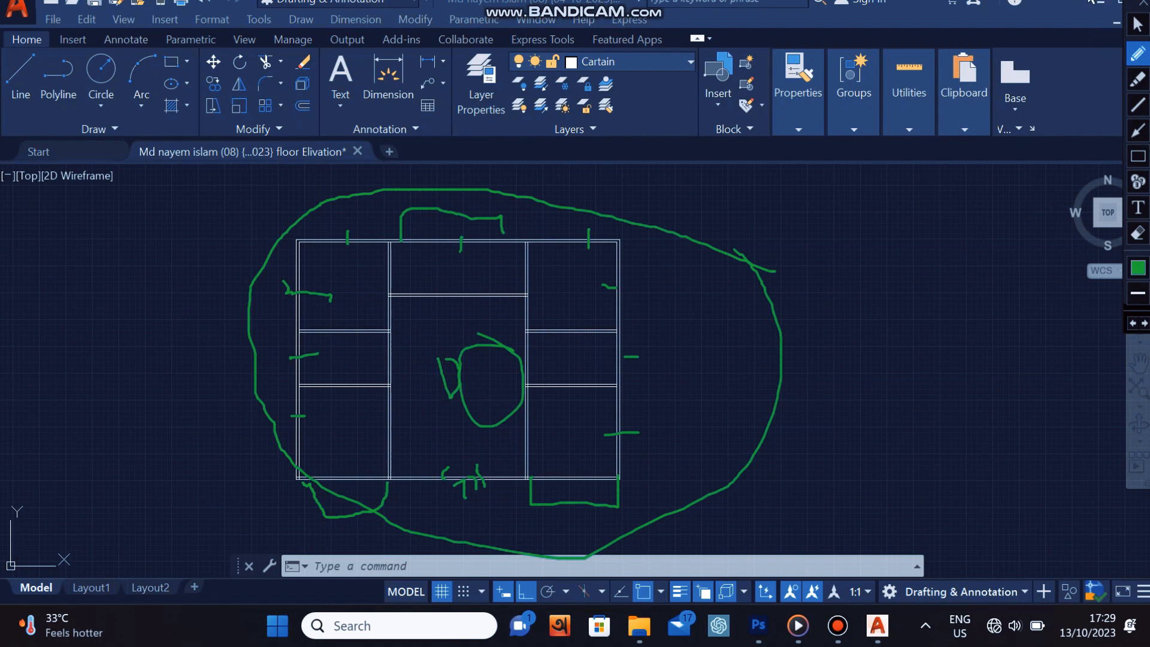
pyautogui.click(1117, 2)
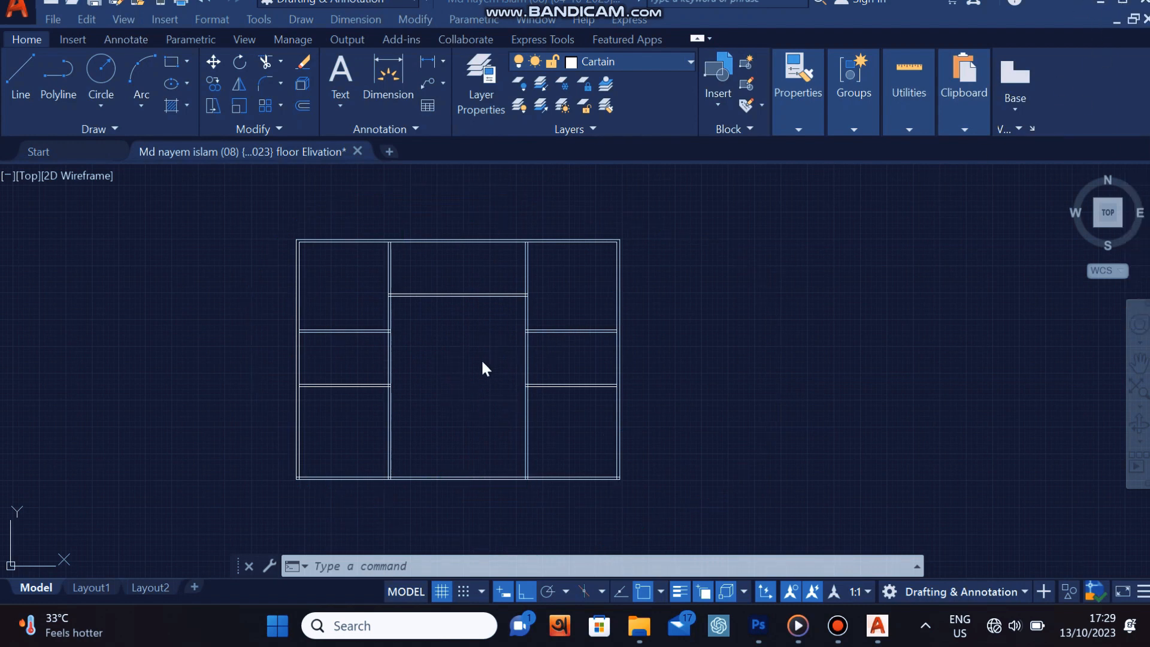
# Draw a rectangle 12" wide and 14" high in the empty space left of the floor plan's upper-left corner.
pyautogui.scroll(2, 483, 362)
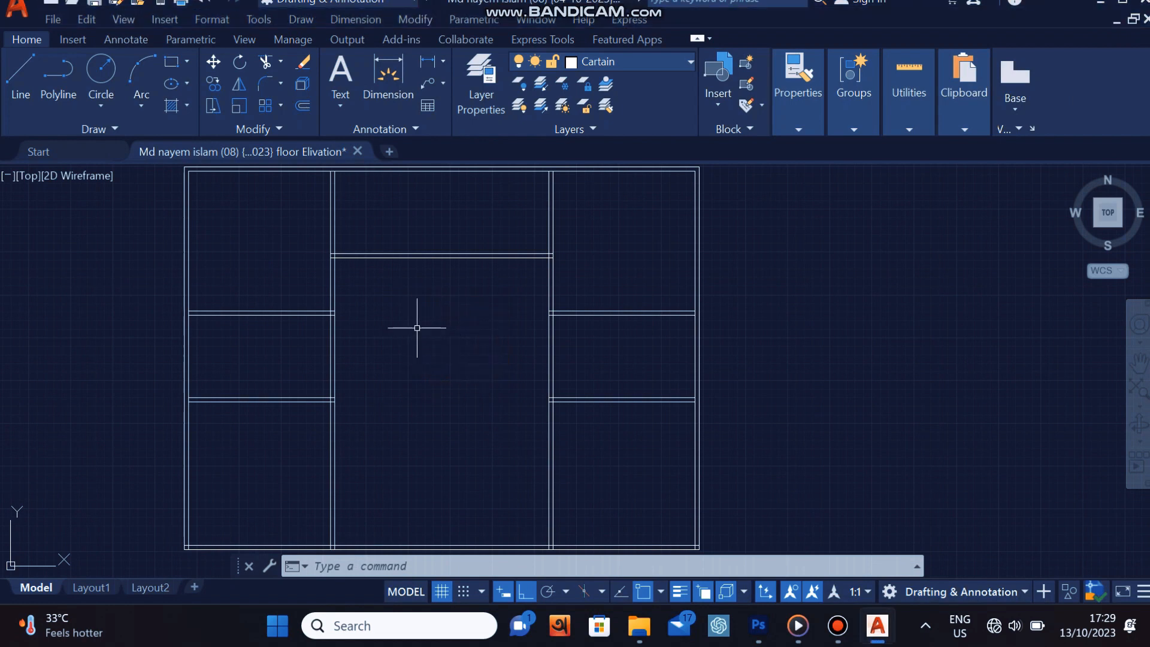
pyautogui.scroll(-2, 419, 298)
pyautogui.scroll(2, 365, 267)
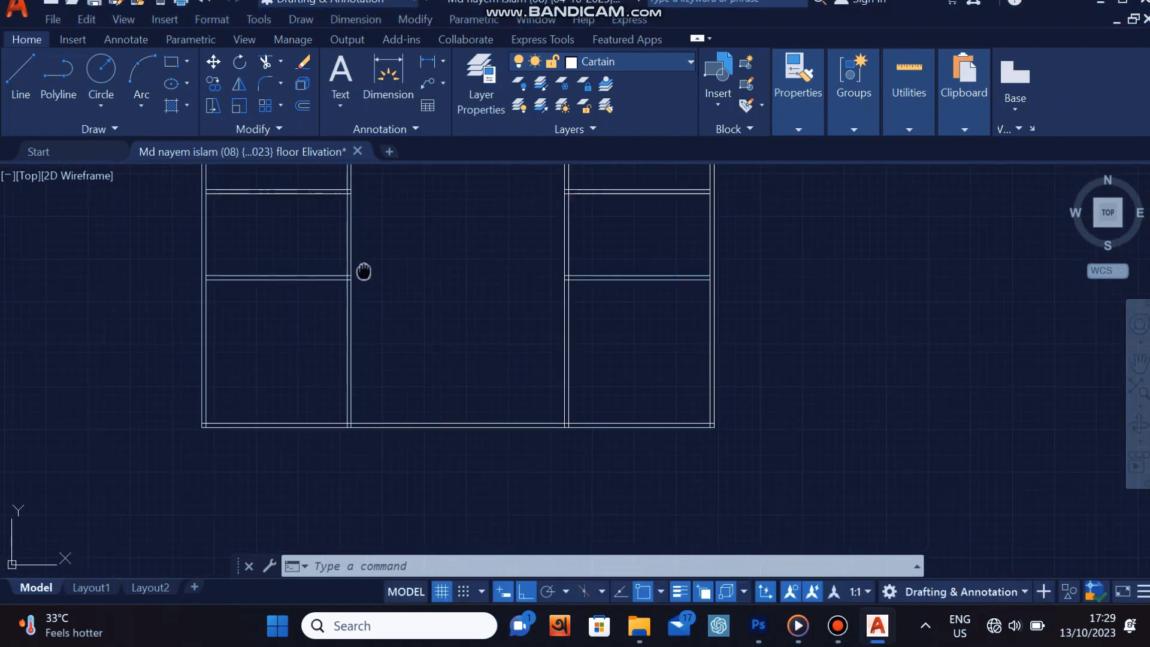
pyautogui.moveTo(273, 245); pyautogui.dragTo(330, 302, button='middle')
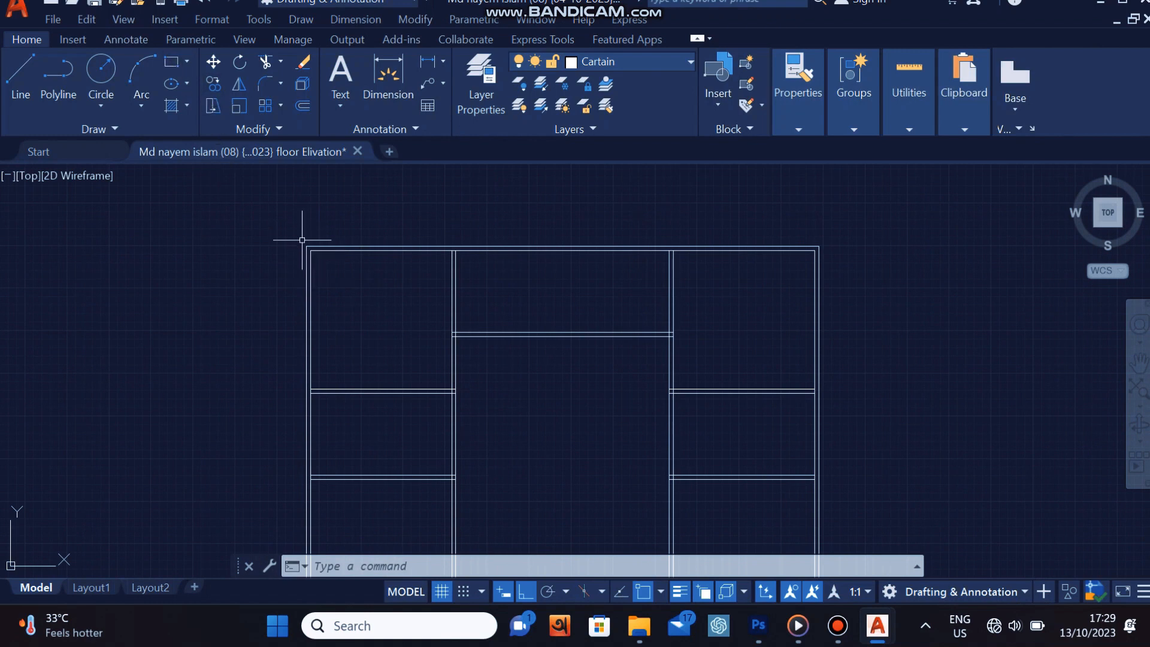
pyautogui.click(170, 61)
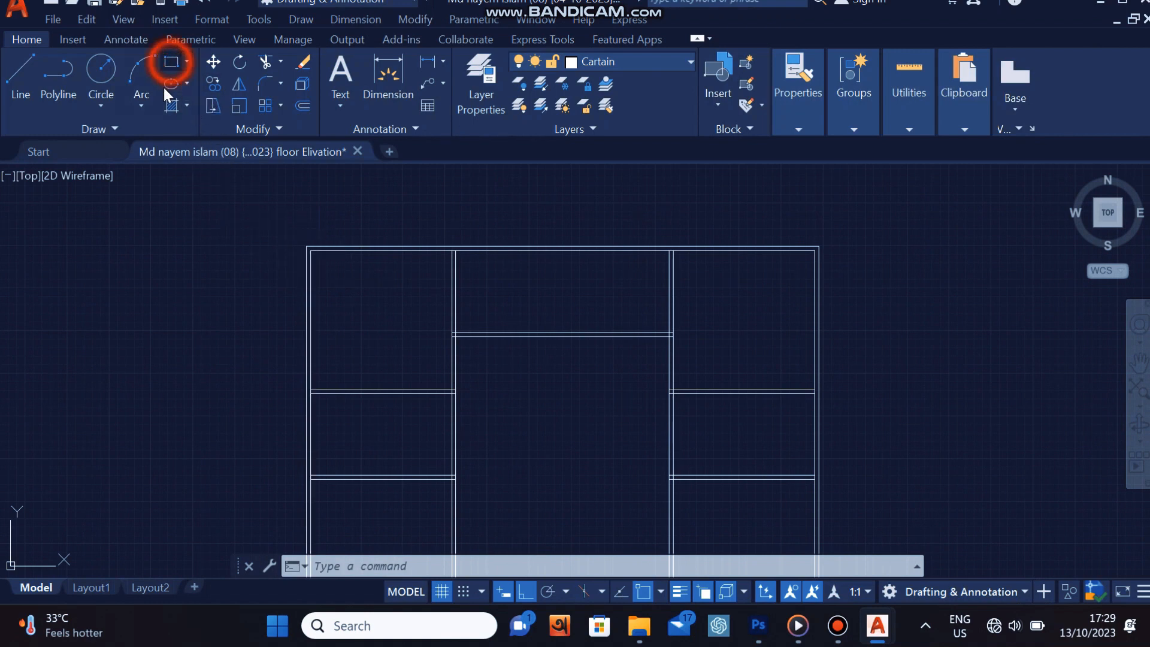
pyautogui.click(130, 239)
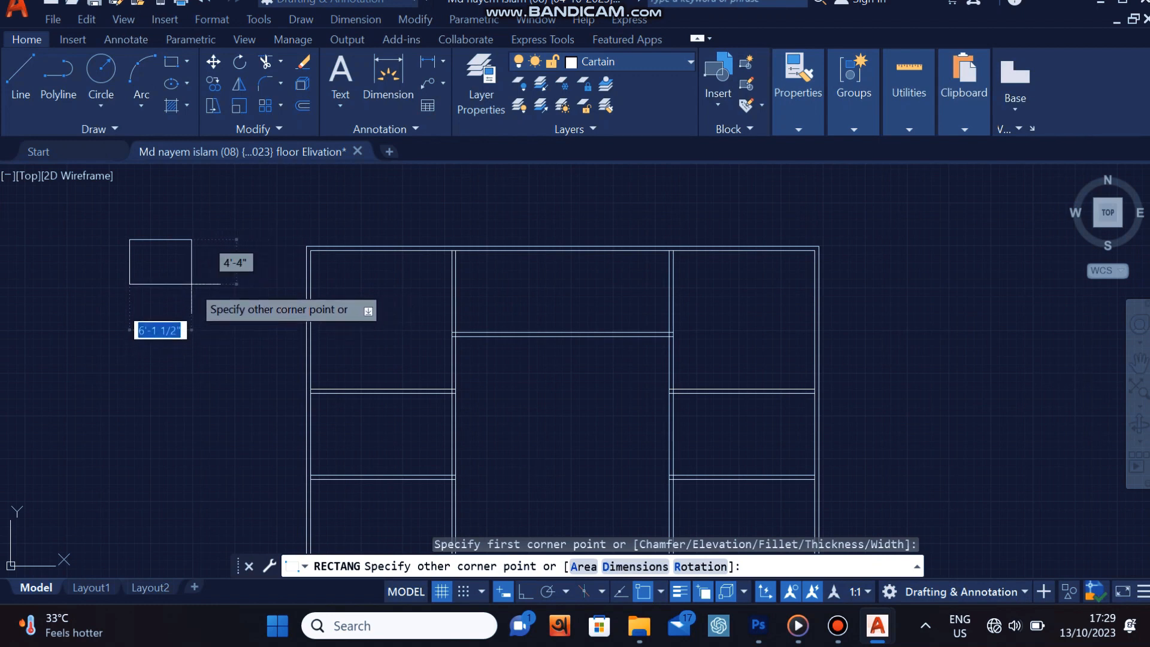
pyautogui.write('12')
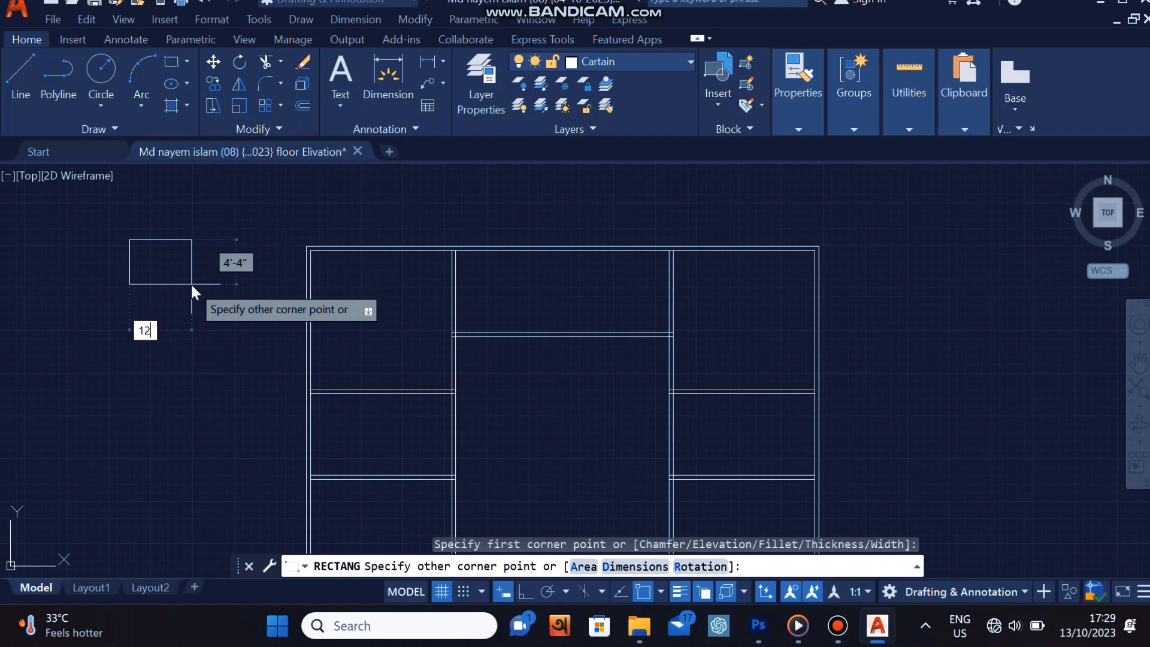
pyautogui.press('Tab')
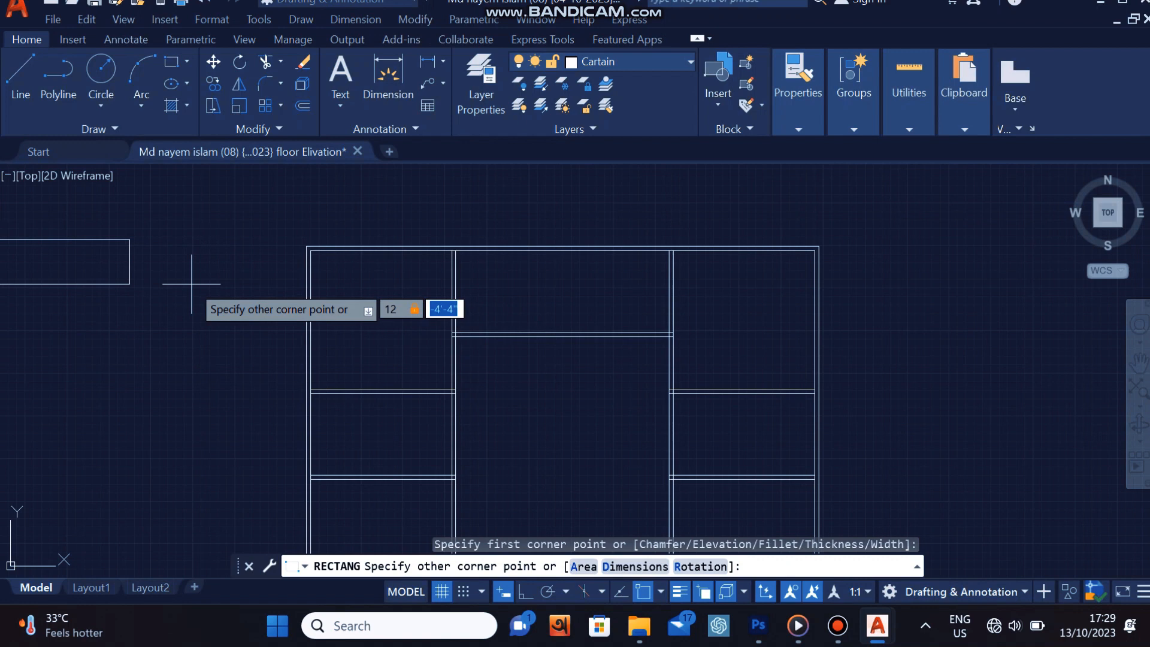
pyautogui.write('14')
pyautogui.press('Return')
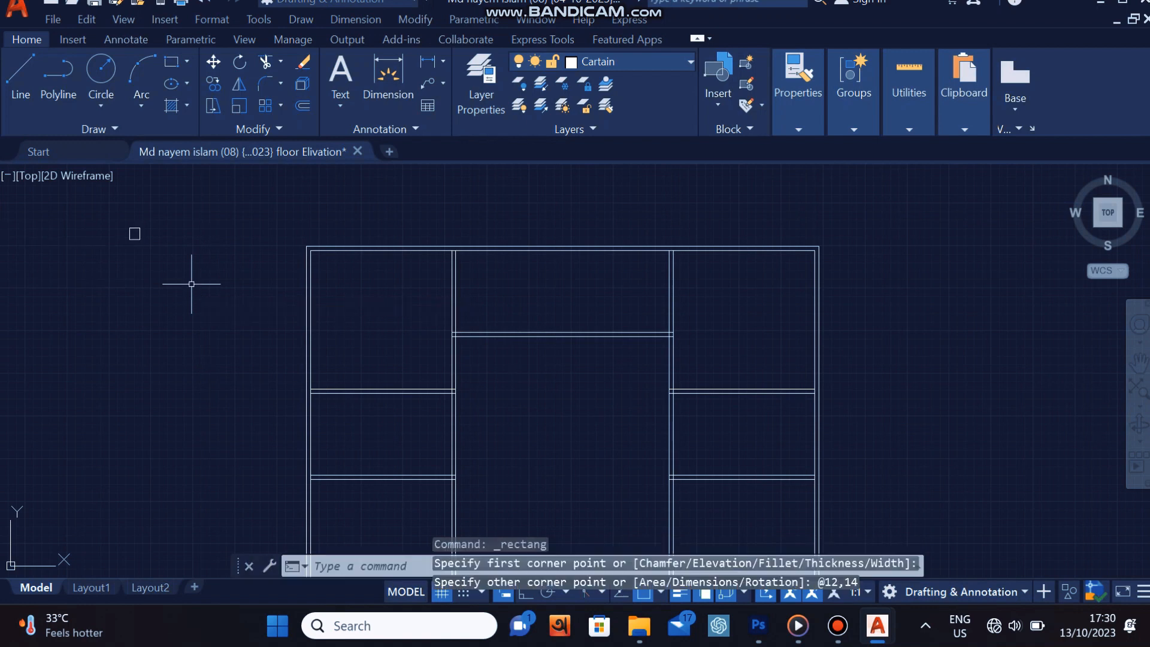
# Draw a 12" by 12" square just to the right of the small 12" by 14" rectangle.
pyautogui.scroll(2, 108, 246)
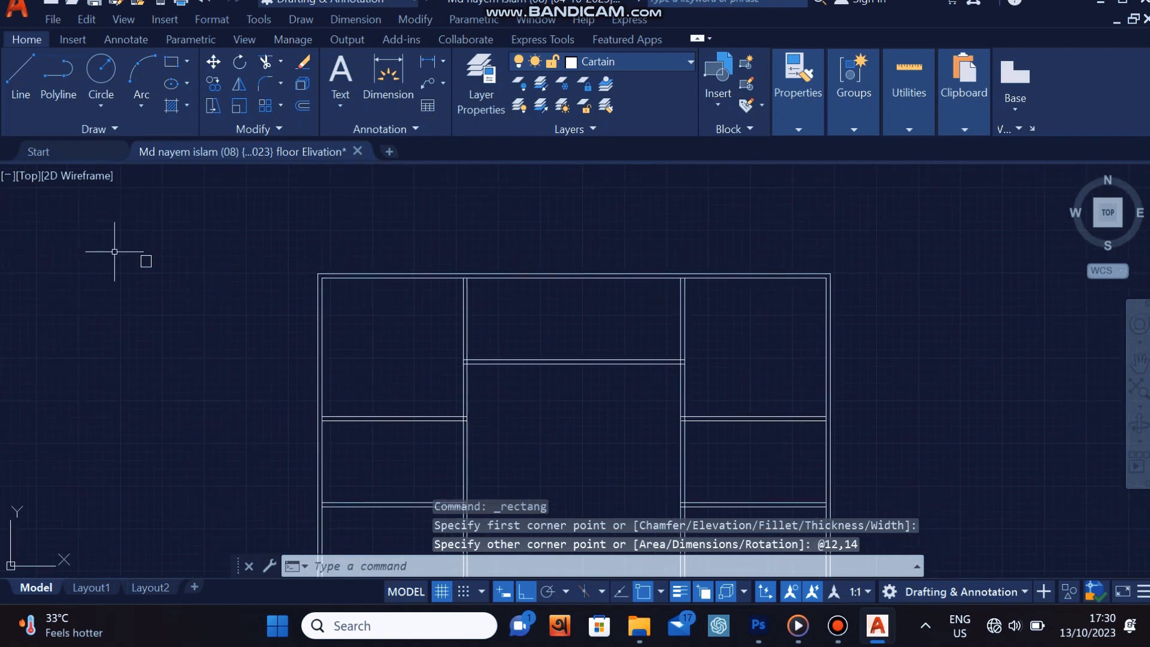
pyautogui.scroll(-2, 144, 278)
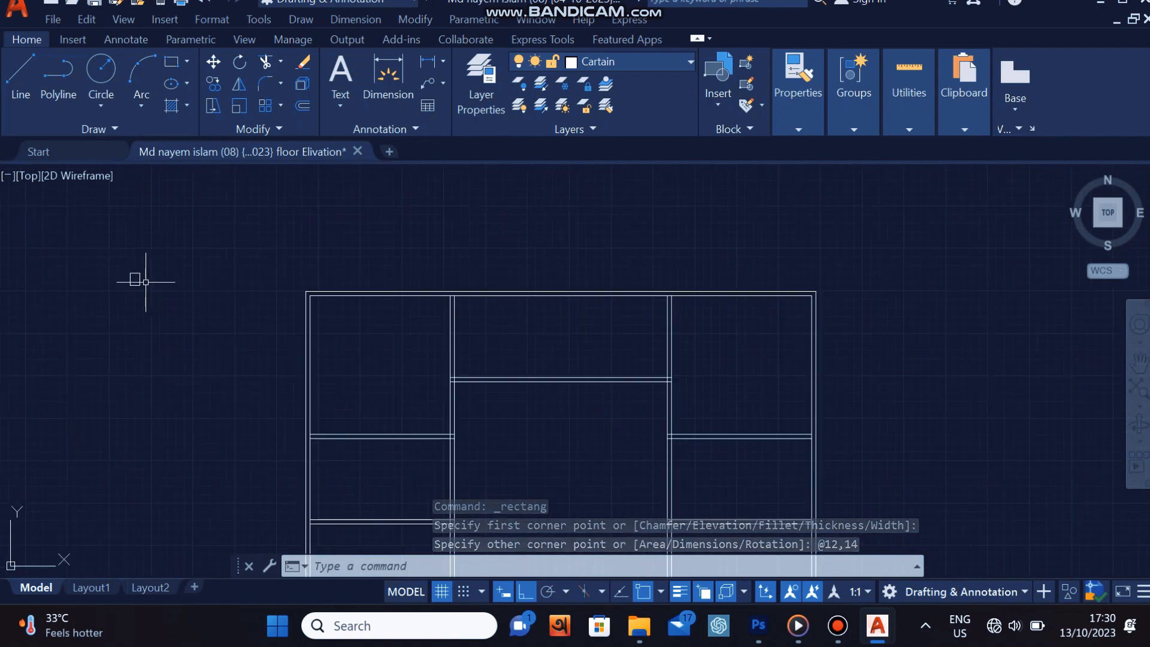
pyautogui.scroll(2, 126, 278)
pyautogui.scroll(-2, 156, 287)
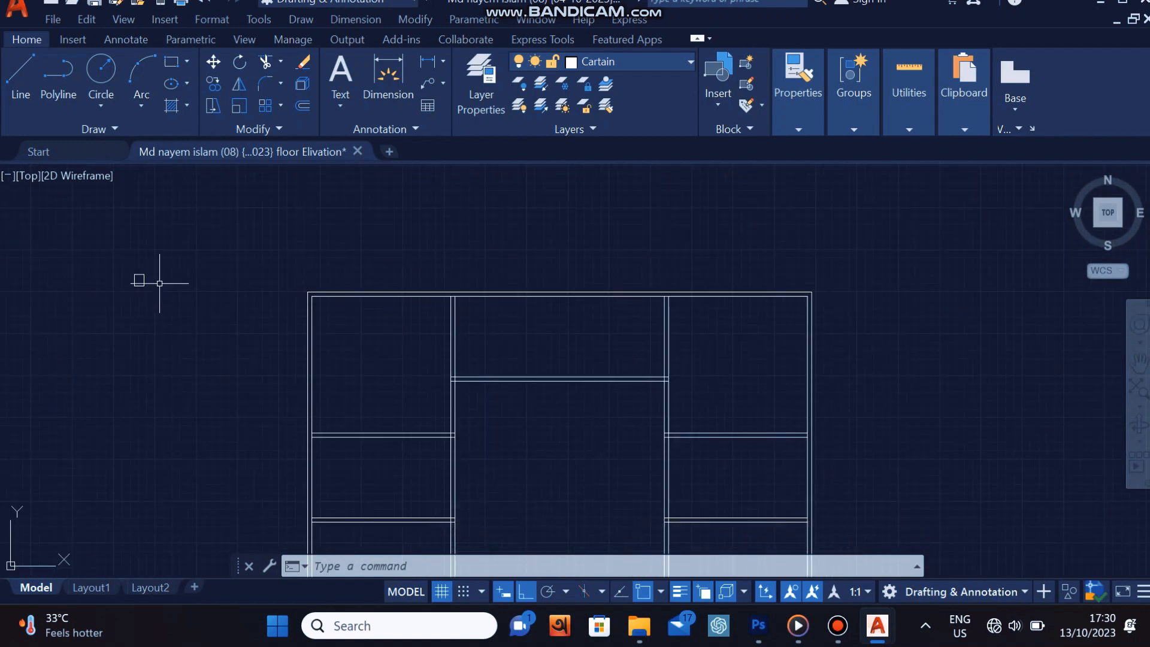
pyautogui.click(175, 61)
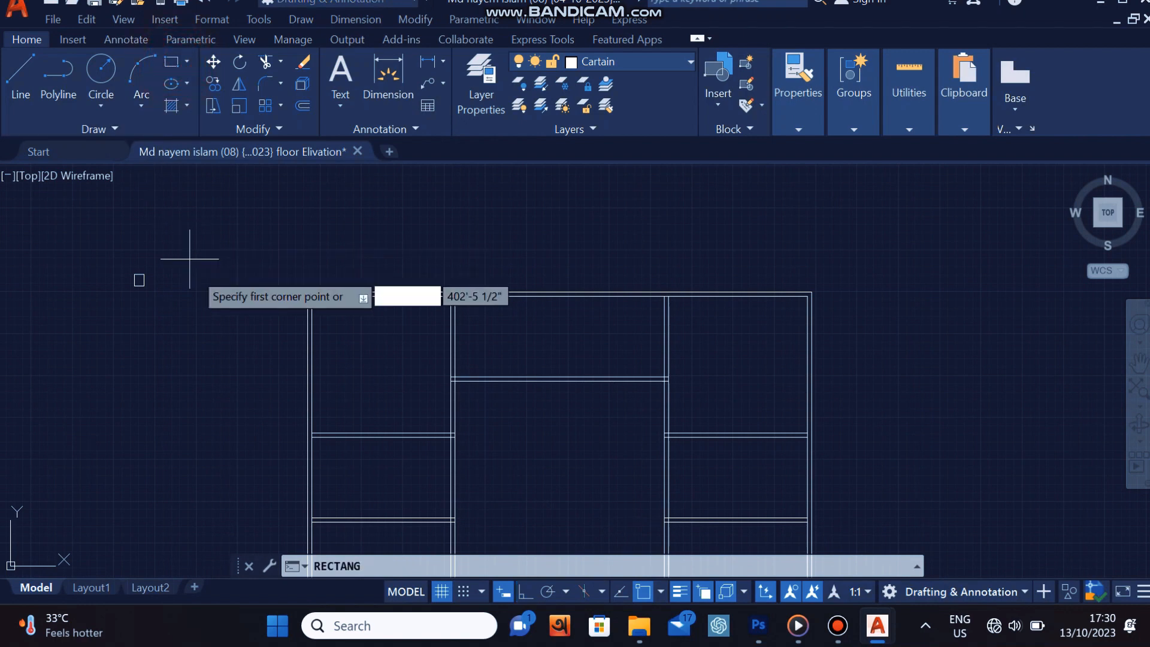
pyautogui.click(172, 286)
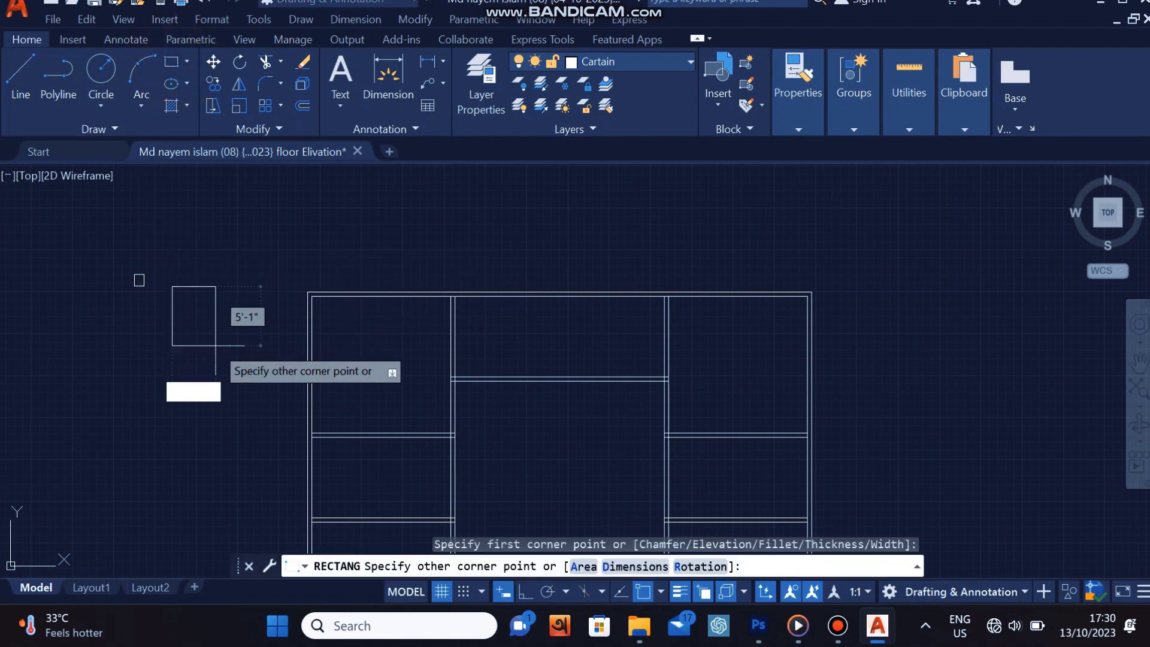
pyautogui.write('12')
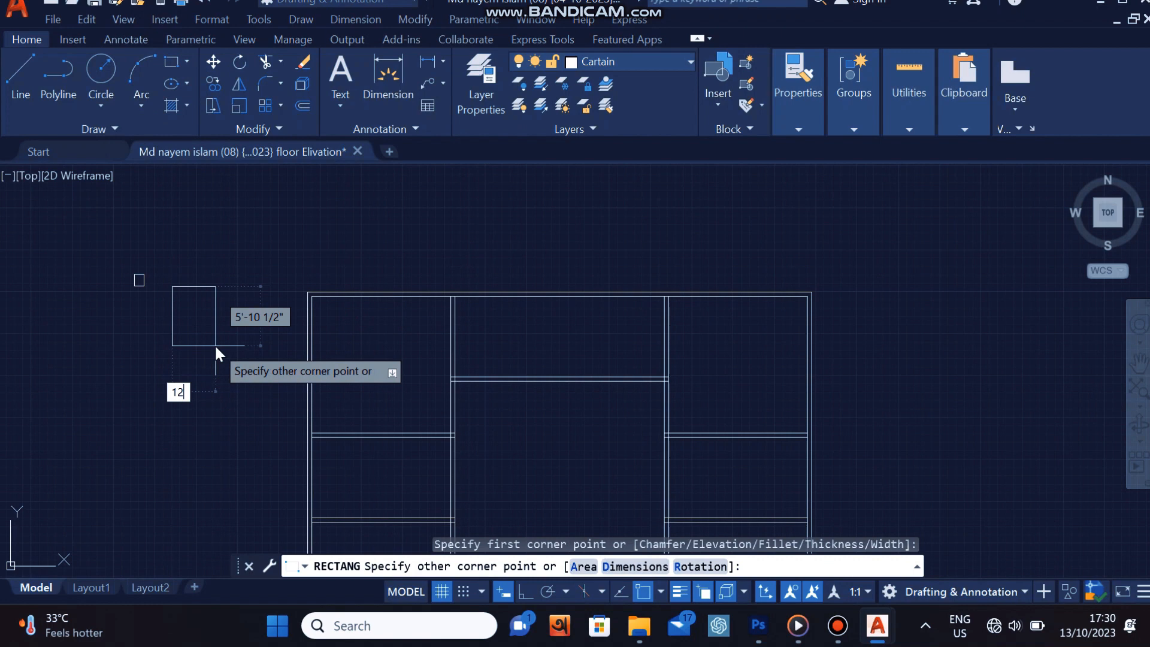
pyautogui.press('Tab')
pyautogui.write('1')
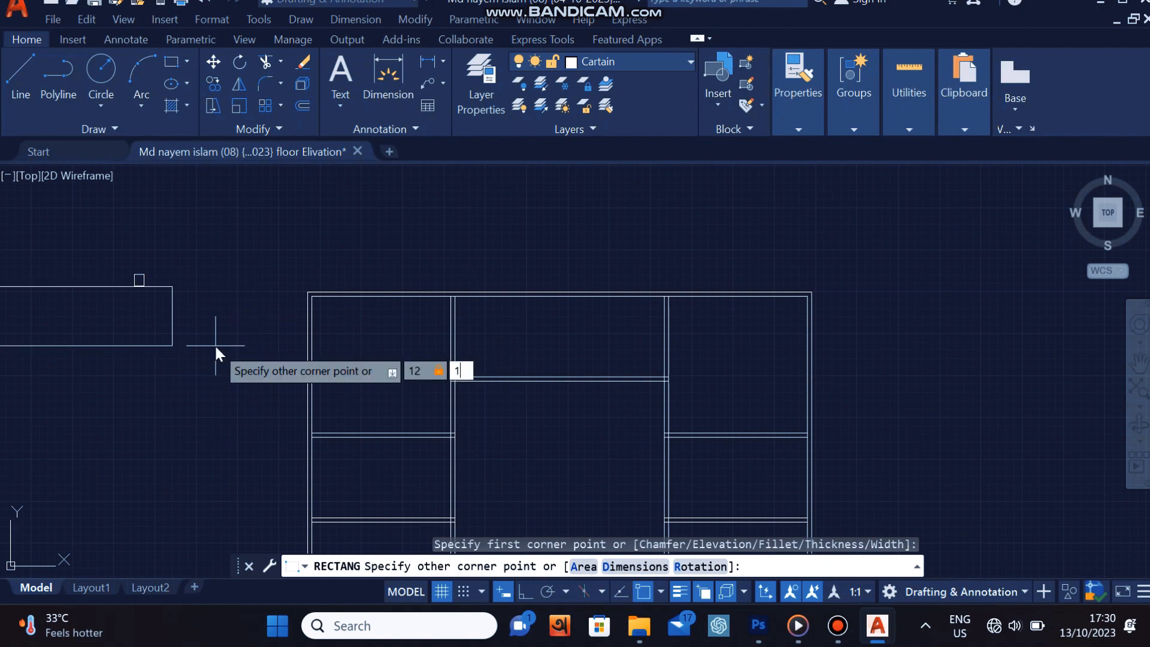
pyautogui.press('Return')
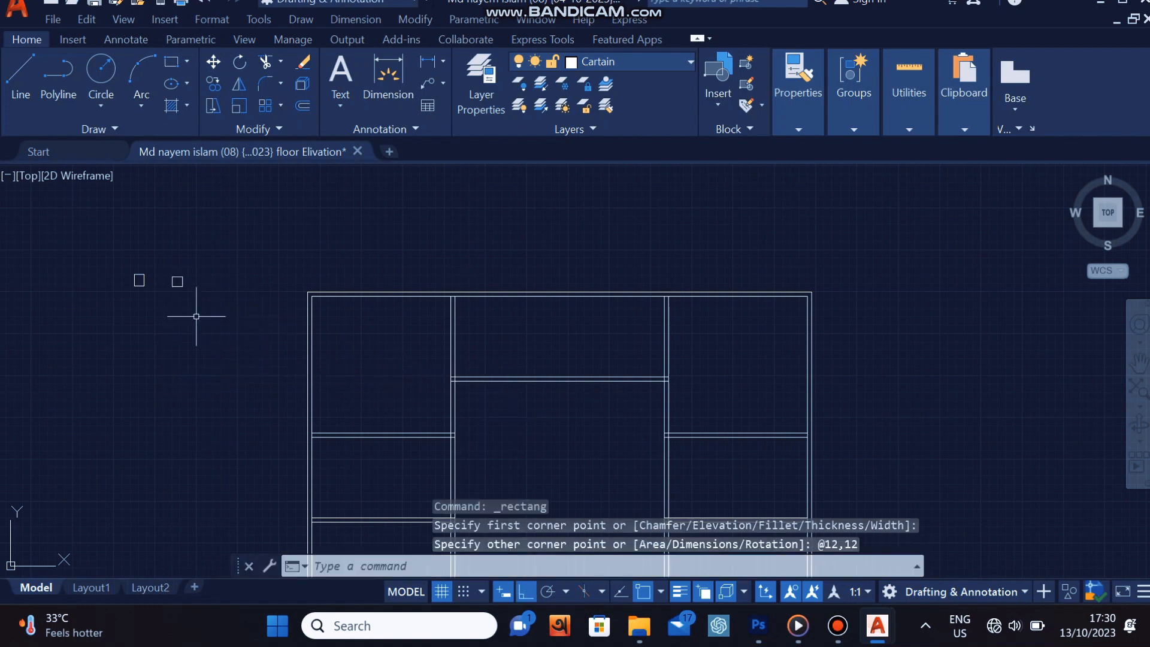
pyautogui.click(595, 60)
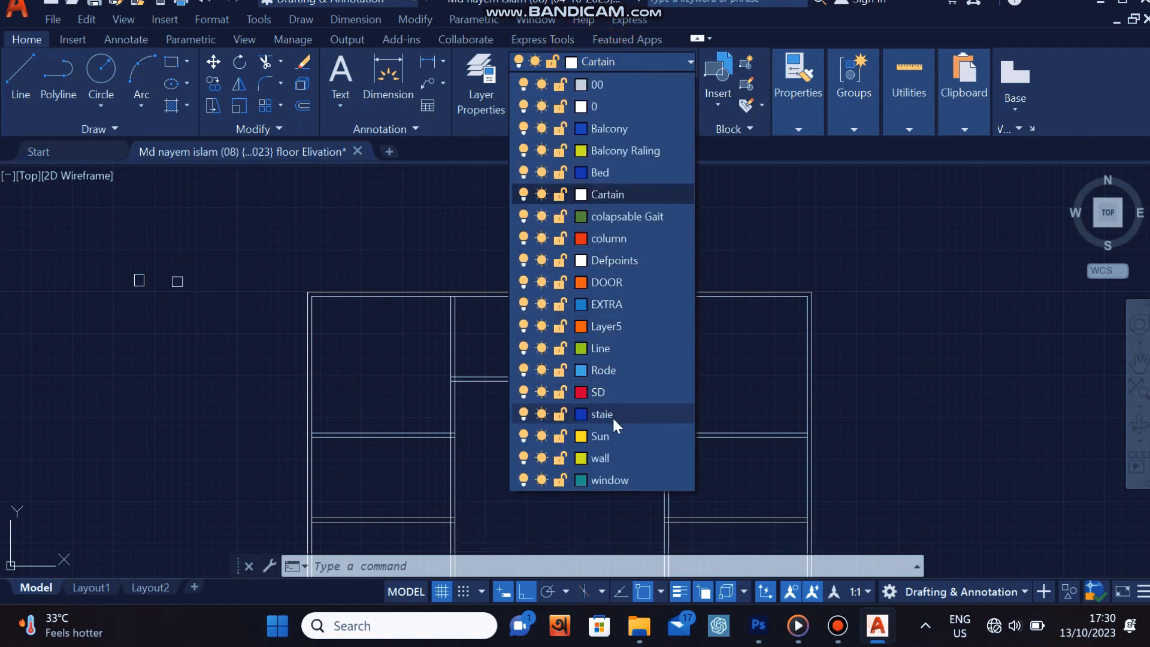
pyautogui.click(749, 205)
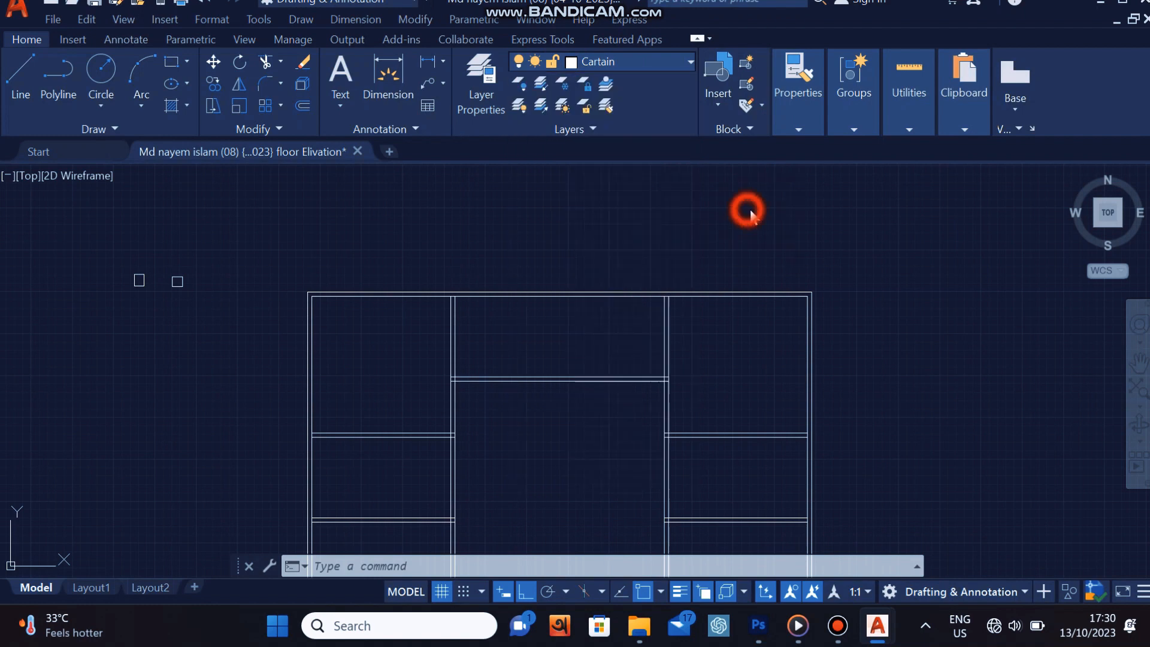
# Create a new layer named "extra 01" in the layer properties.
pyautogui.click(490, 74)
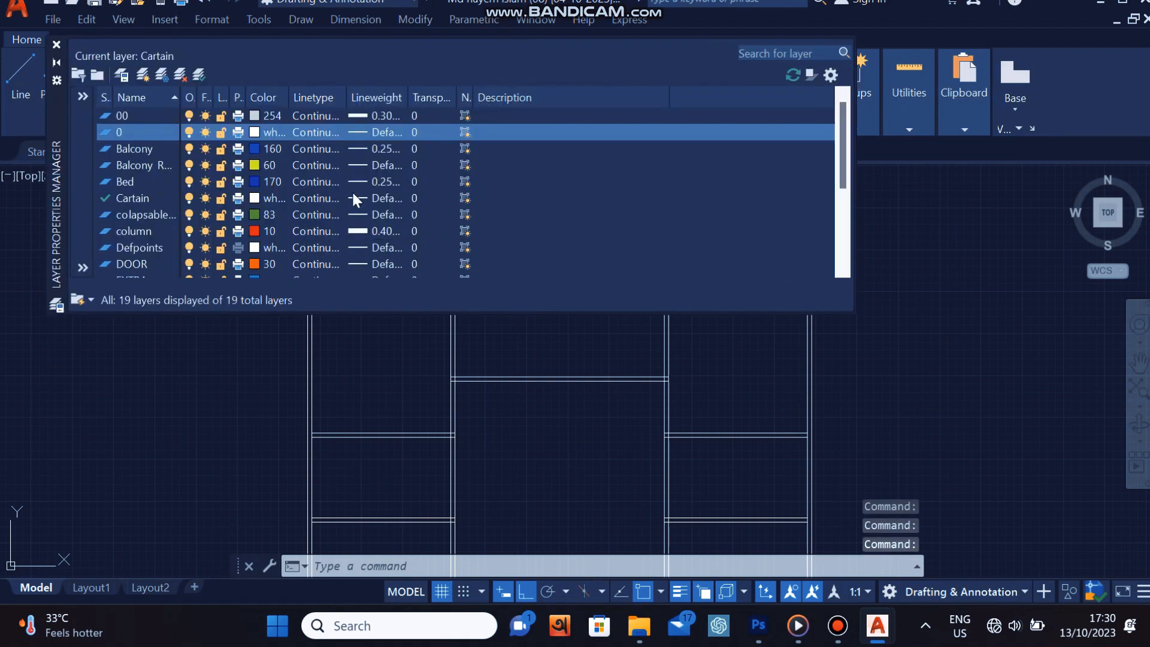
pyautogui.scroll(-3, 349, 207)
pyautogui.scroll(3, 336, 215)
pyautogui.scroll(-3, 324, 208)
pyautogui.scroll(3, 299, 203)
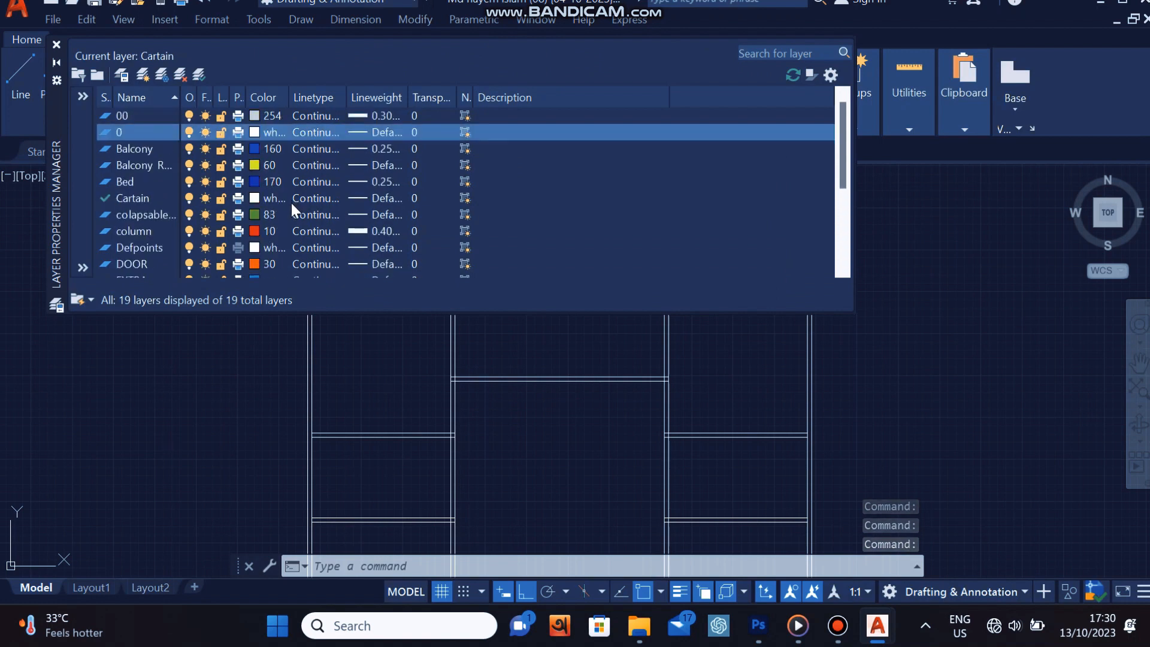
pyautogui.click(142, 76)
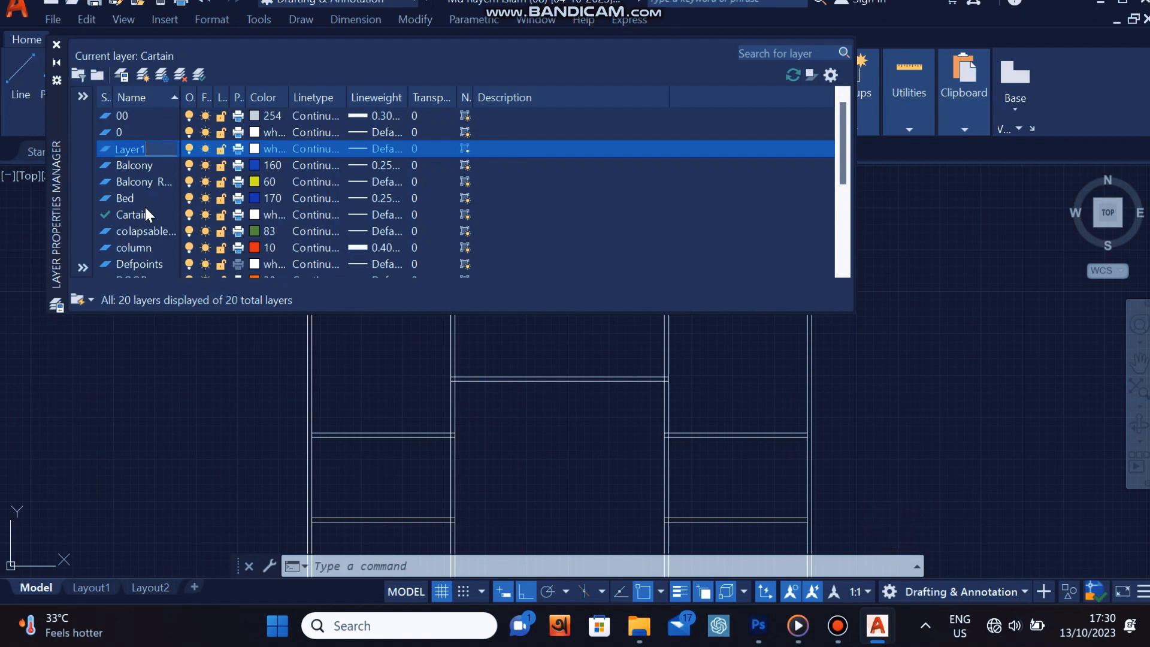
pyautogui.press('BackSpace')
pyautogui.press('BackSpace')
pyautogui.press('BackSpace')
pyautogui.press('BackSpace')
pyautogui.press('BackSpace')
pyautogui.press('BackSpace')
pyautogui.write('extra')
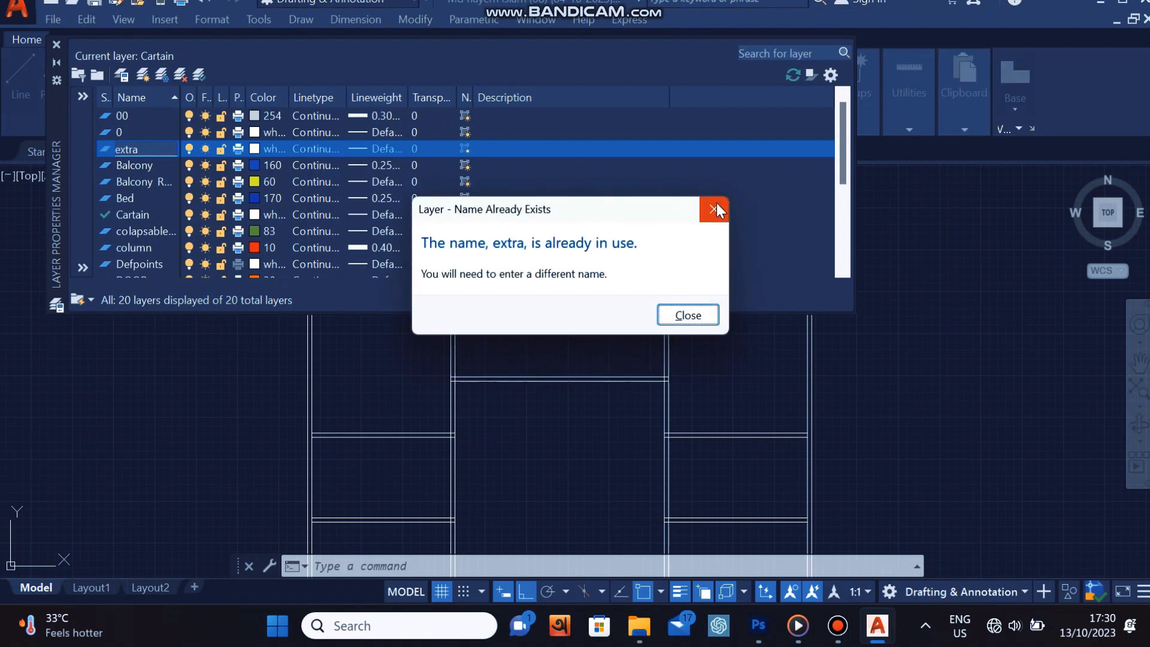
pyautogui.click(715, 208)
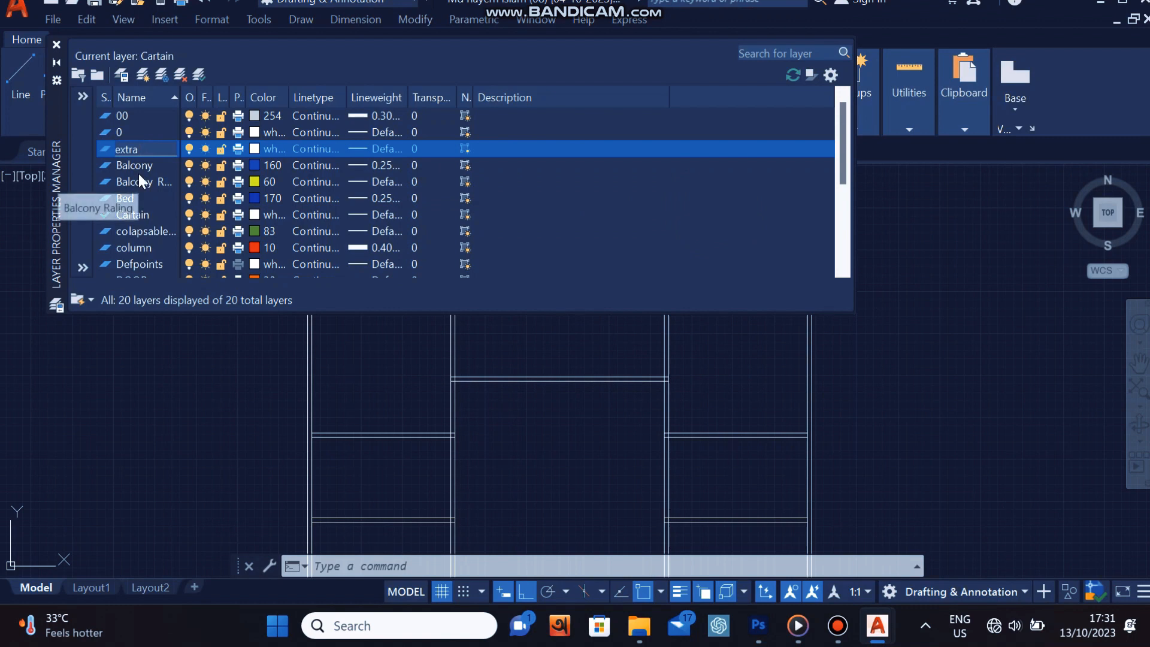
pyautogui.write('01')
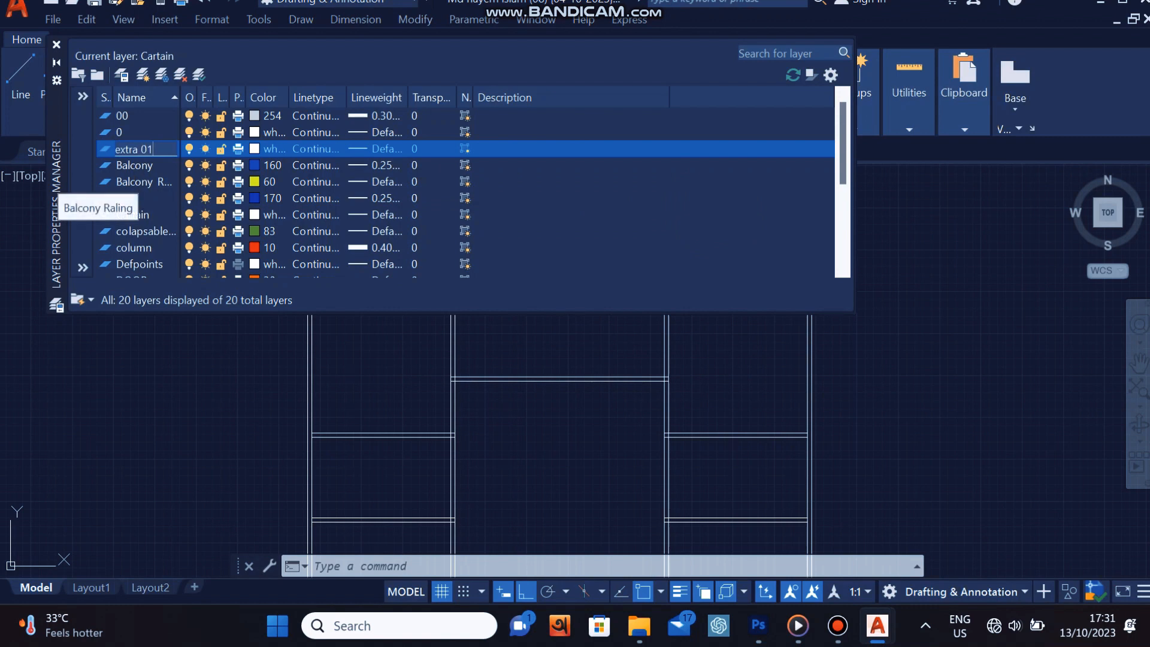
pyautogui.press('Return')
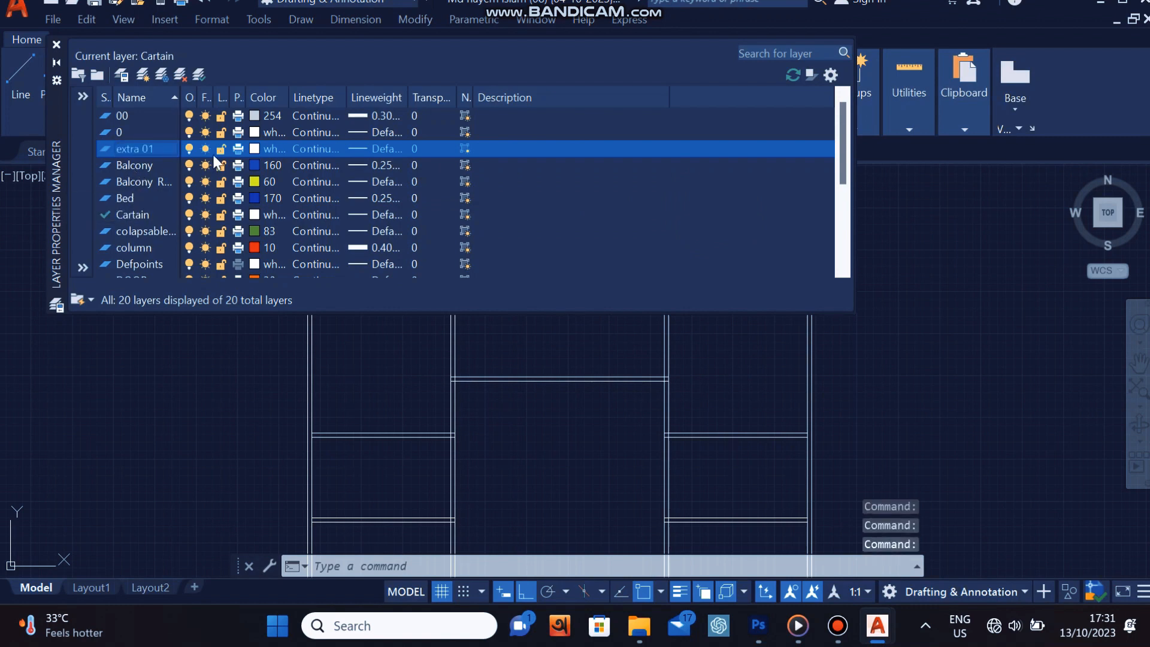
# Set the color of the extra 01 layer to index color 134.
pyautogui.click(257, 147)
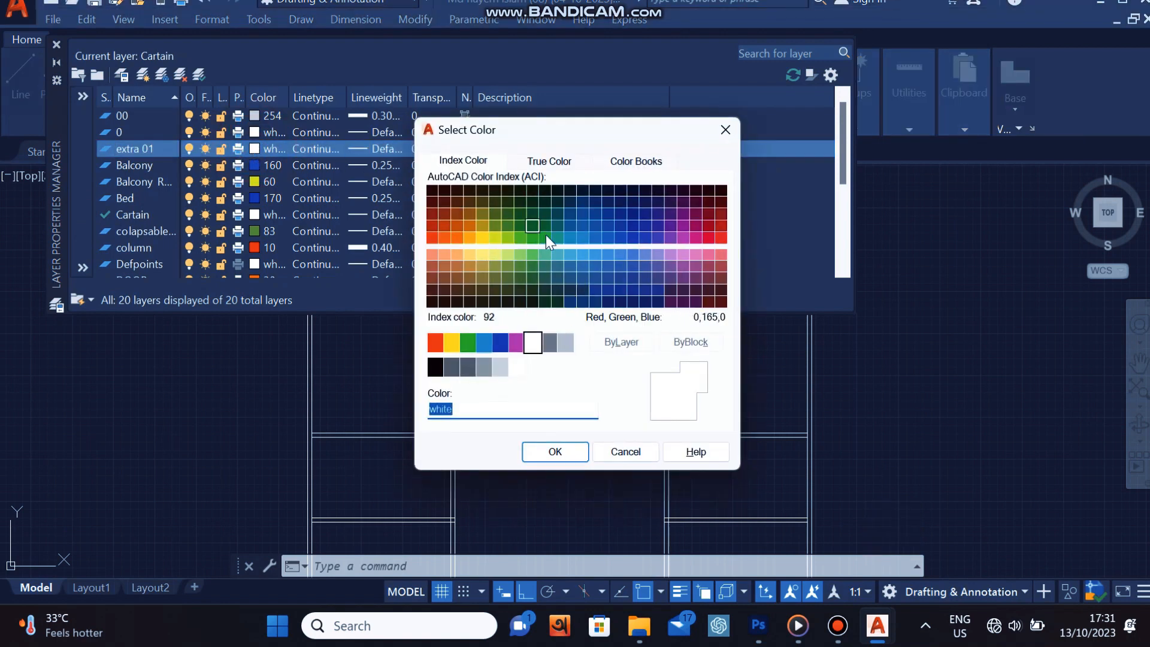
pyautogui.click(583, 214)
pyautogui.click(563, 457)
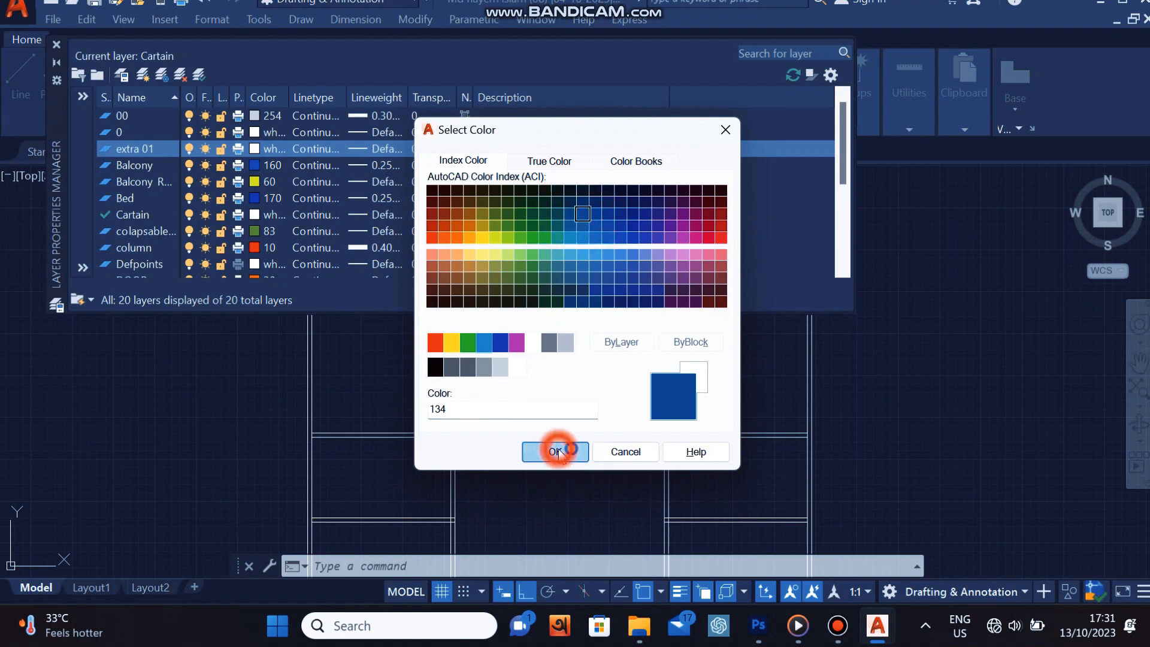
# Load the TRACKS linetype from acadiso.lin and assign it to the extra 01 layer.
pyautogui.click(319, 148)
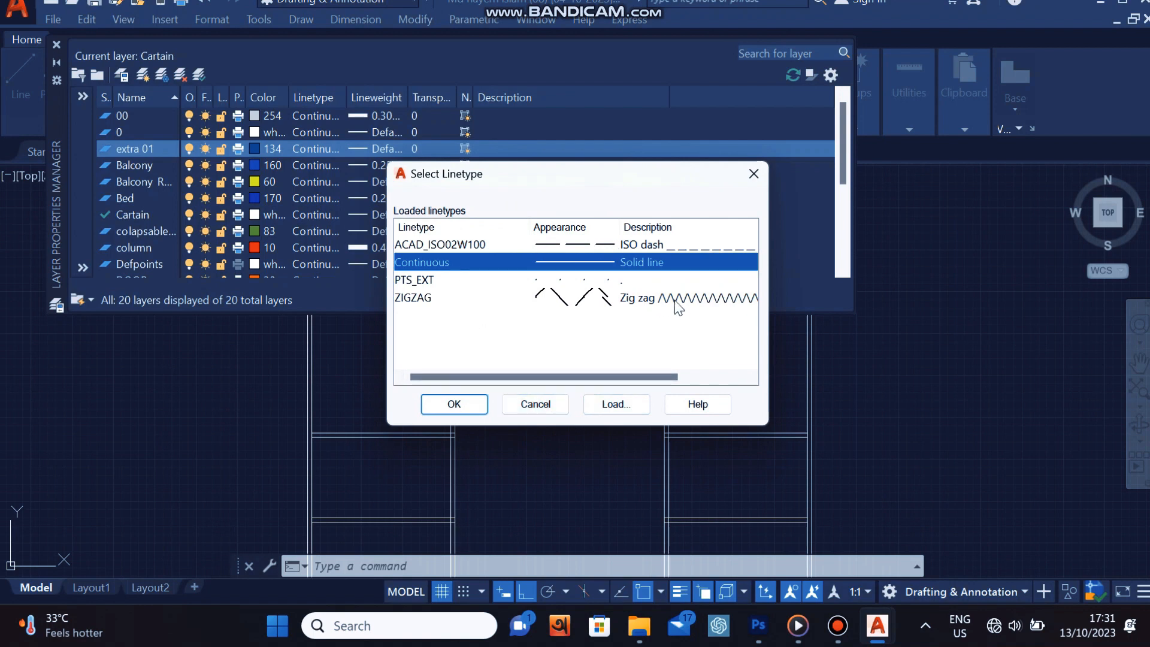
pyautogui.click(615, 407)
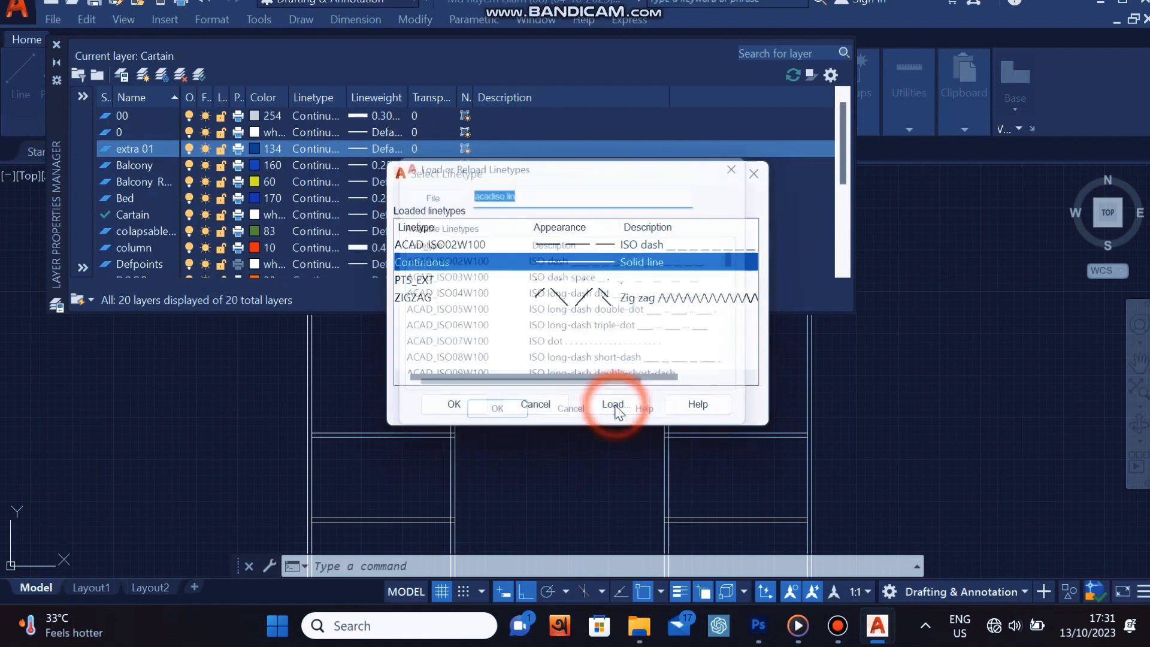
pyautogui.scroll(-20, 597, 326)
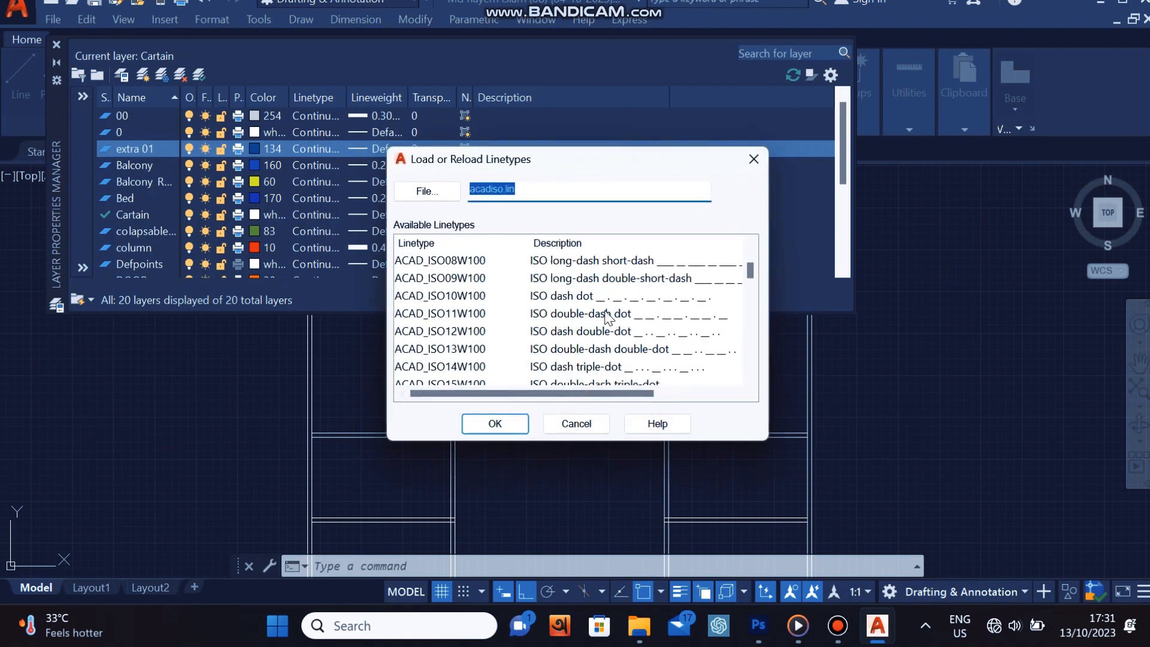
pyautogui.scroll(-3, 607, 314)
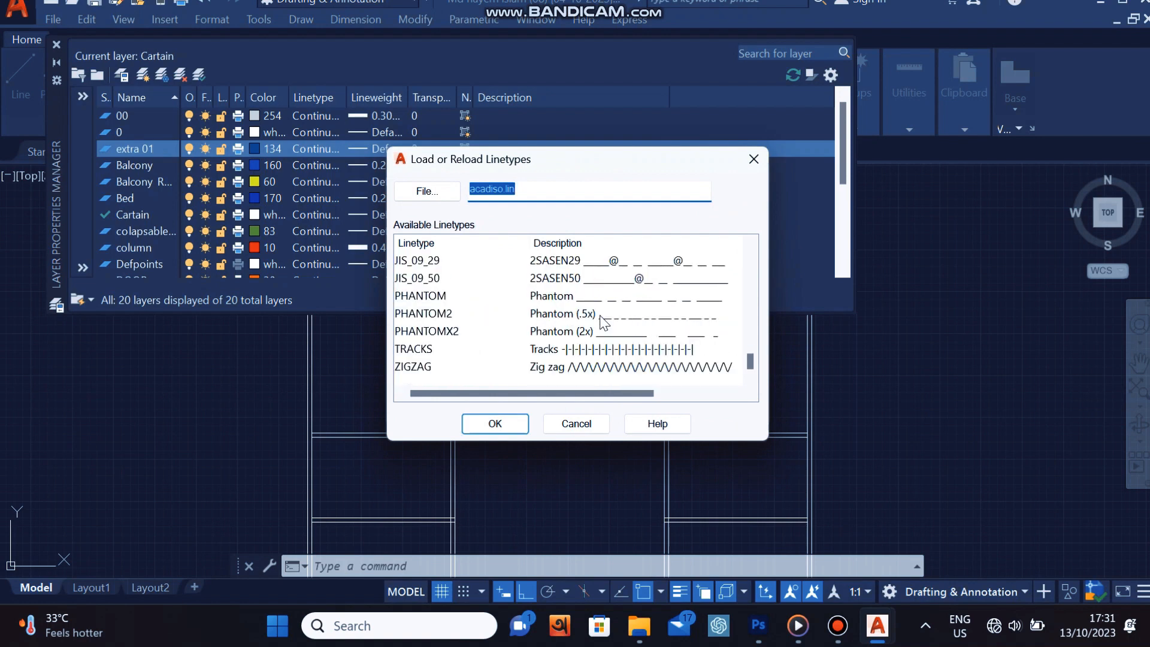
pyautogui.click(607, 353)
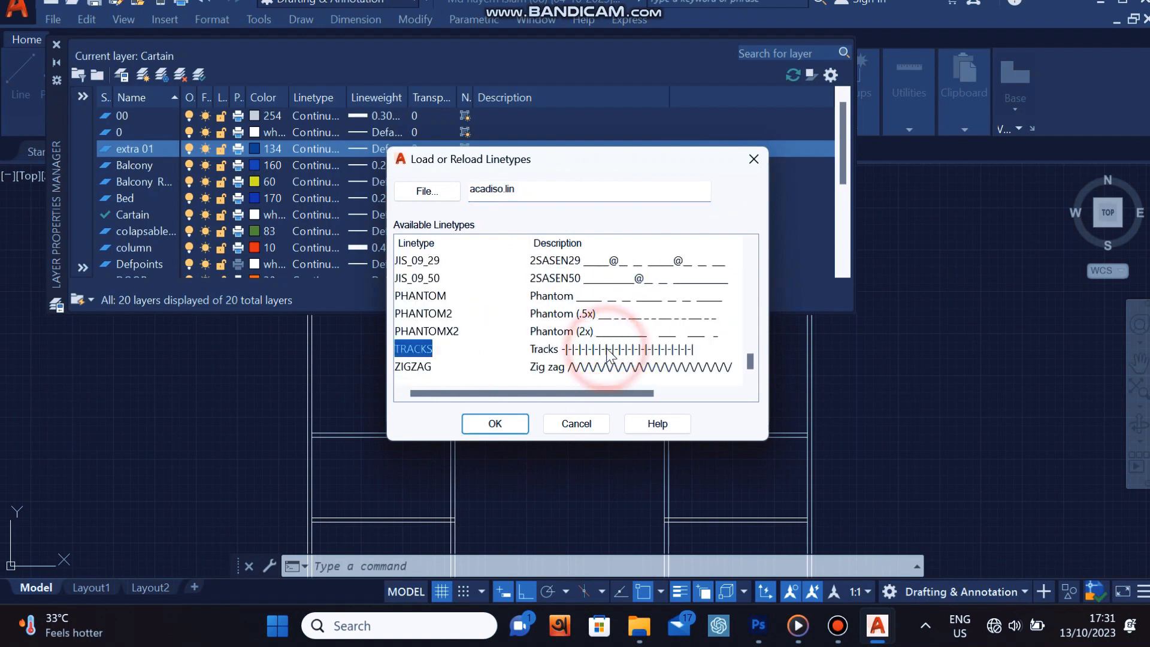
pyautogui.click(497, 421)
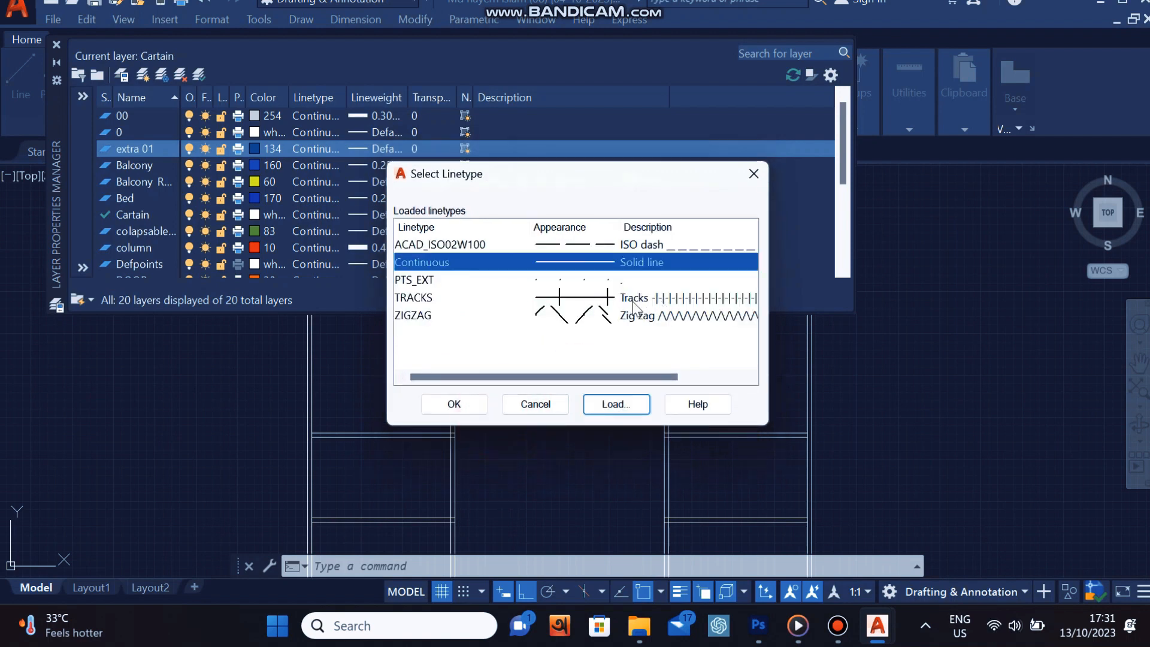
pyautogui.click(657, 300)
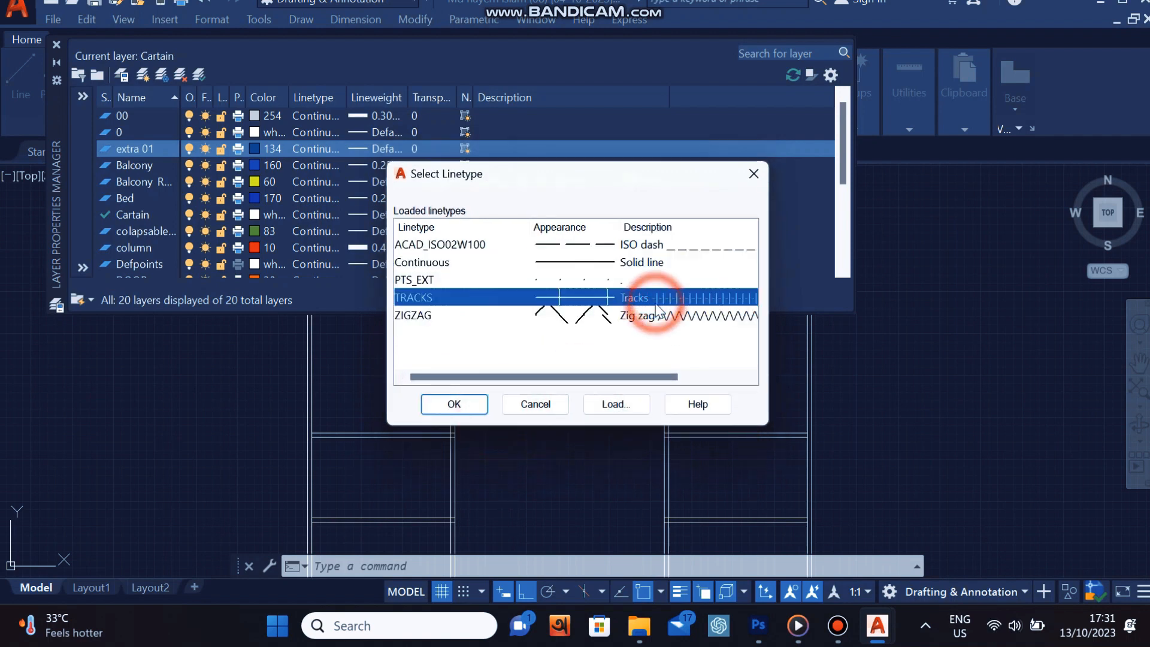
pyautogui.click(453, 405)
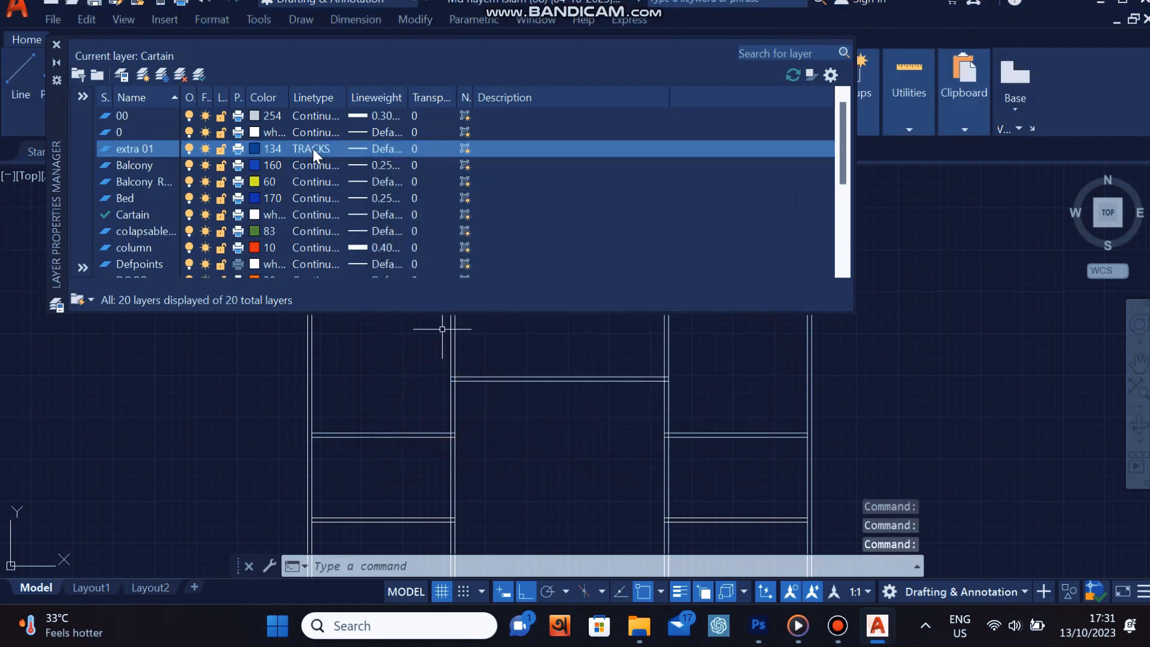
# Set the extra 01 layer's lineweight to 0.30 mm and close the layer properties.
pyautogui.click(384, 150)
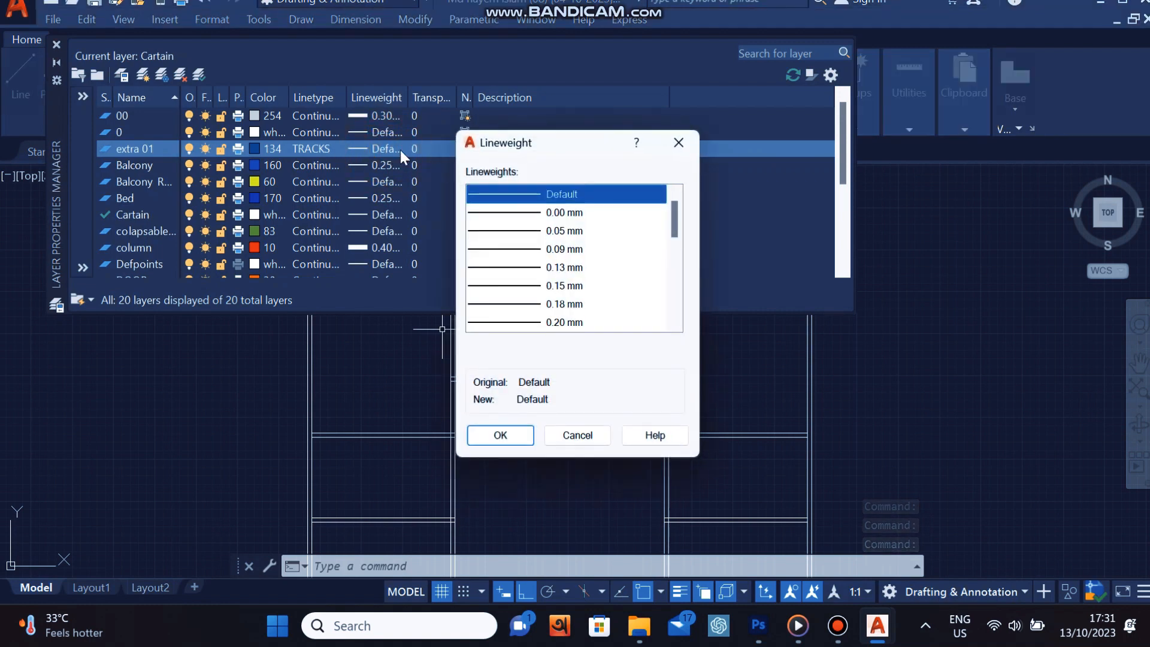
pyautogui.scroll(-4, 514, 241)
pyautogui.scroll(4, 515, 245)
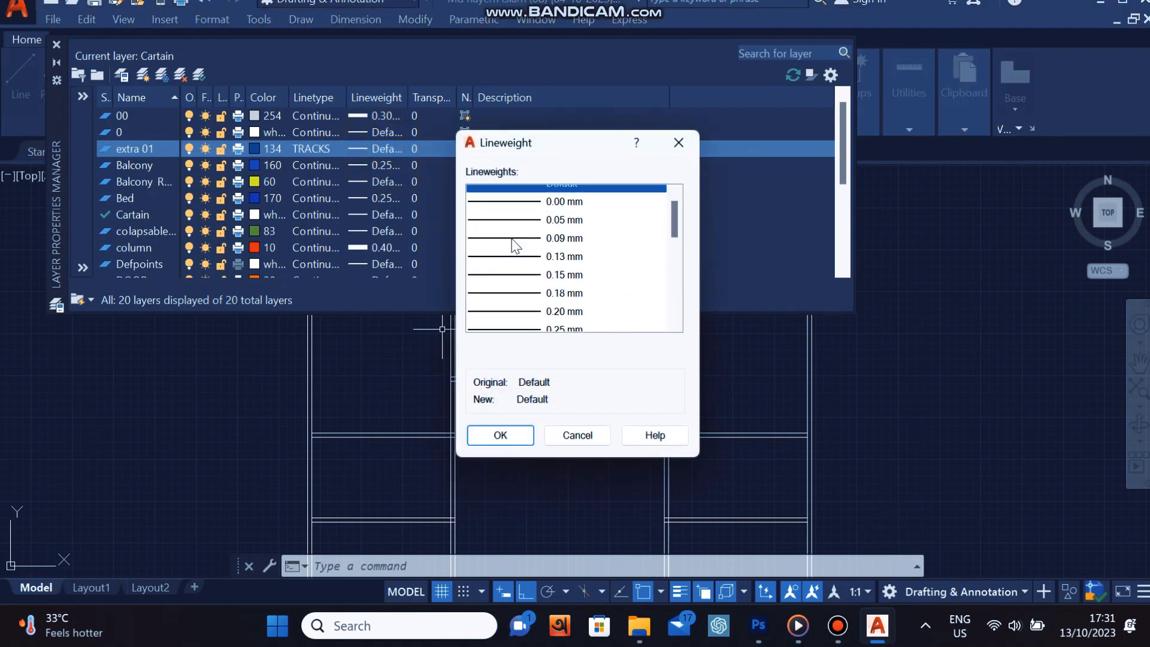
pyautogui.scroll(-2, 516, 249)
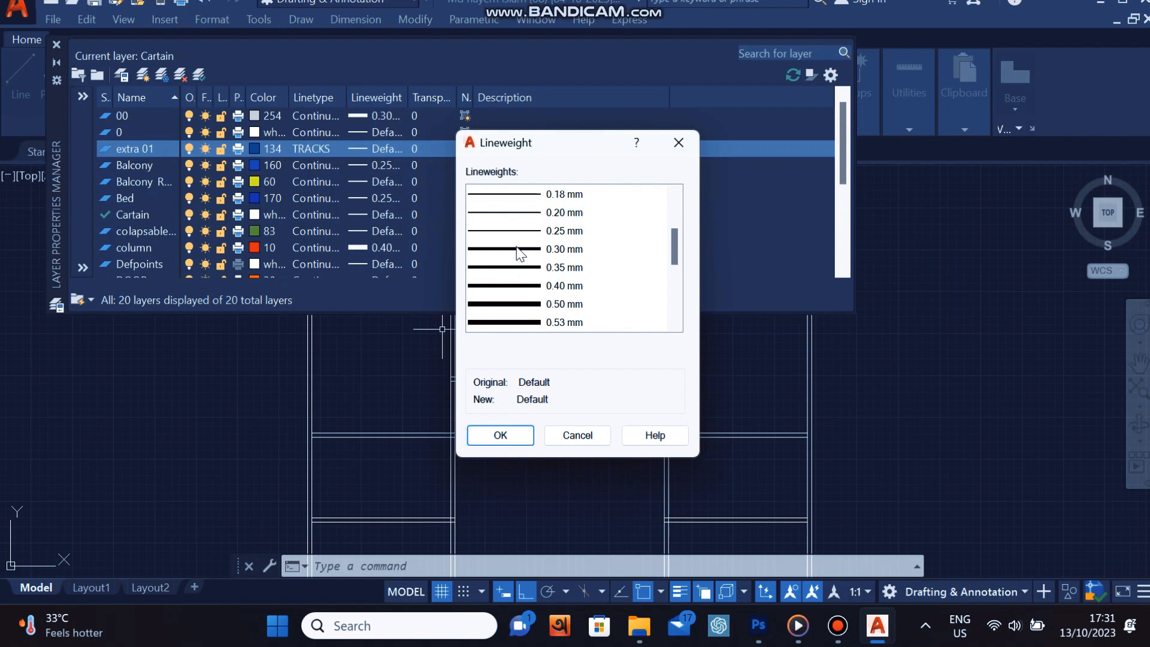
pyautogui.click(517, 248)
pyautogui.click(519, 435)
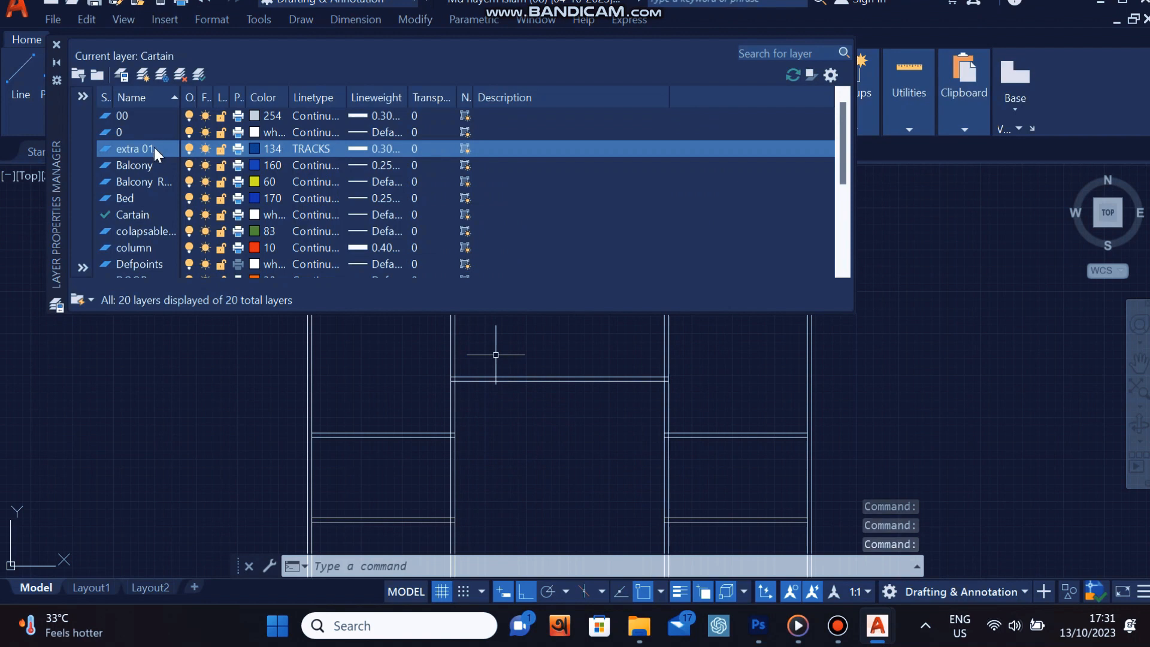
pyautogui.click(55, 43)
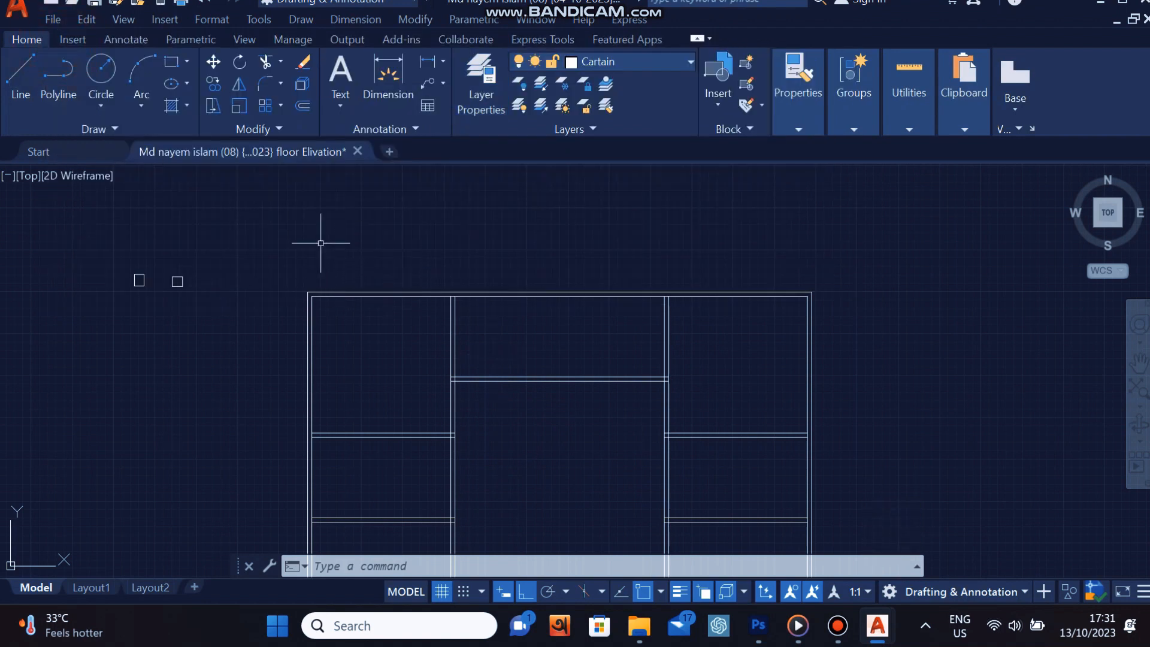
# Draw a single horizontal line in the empty space above the floor plan.
pyautogui.moveTo(286, 251)
pyautogui.mouseDown(button='middle')
pyautogui.moveTo(210, 278)
pyautogui.moveTo(151, 349)
pyautogui.mouseUp(button='middle')
pyautogui.click(21, 90)
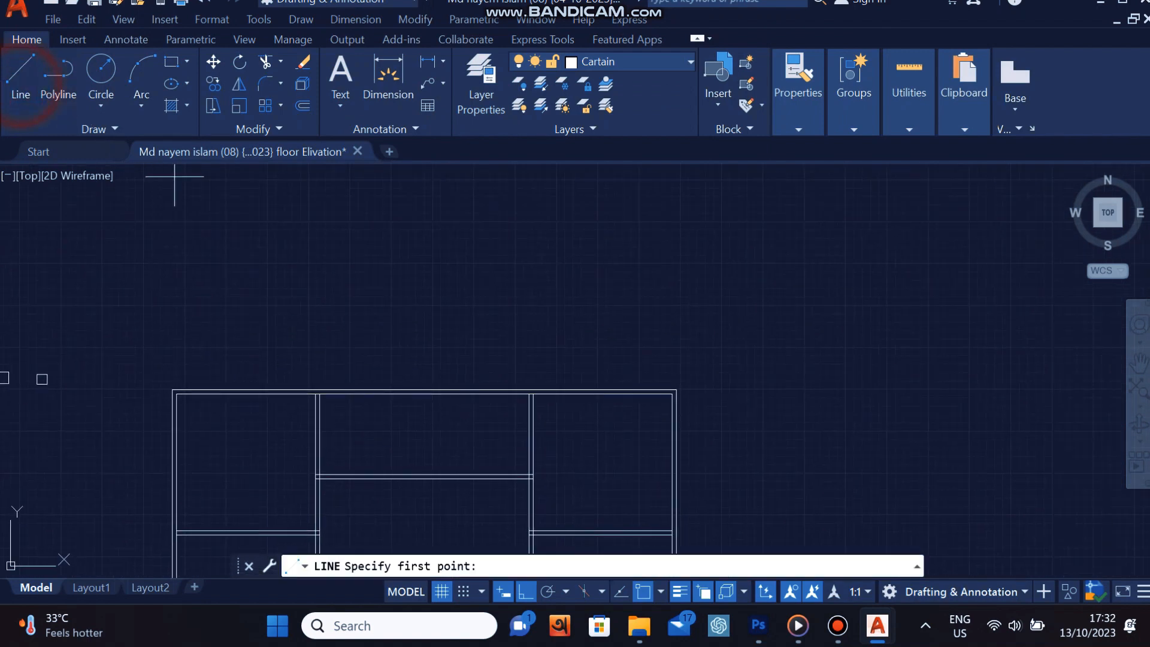
pyautogui.click(203, 249)
pyautogui.click(491, 272)
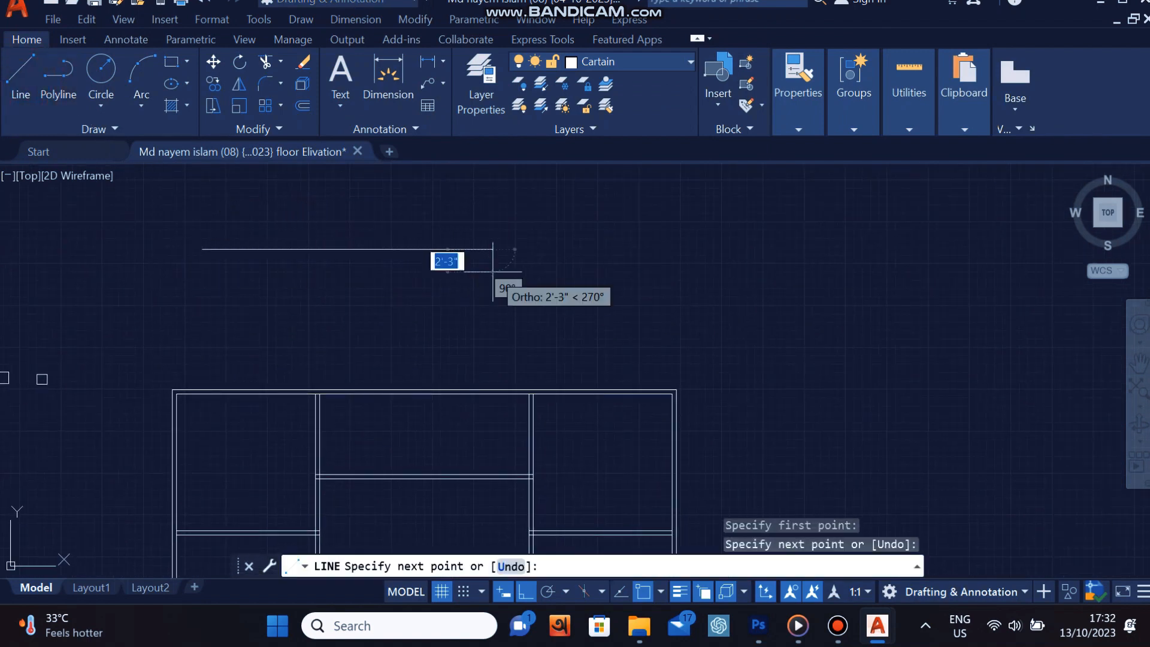
pyautogui.press('Return')
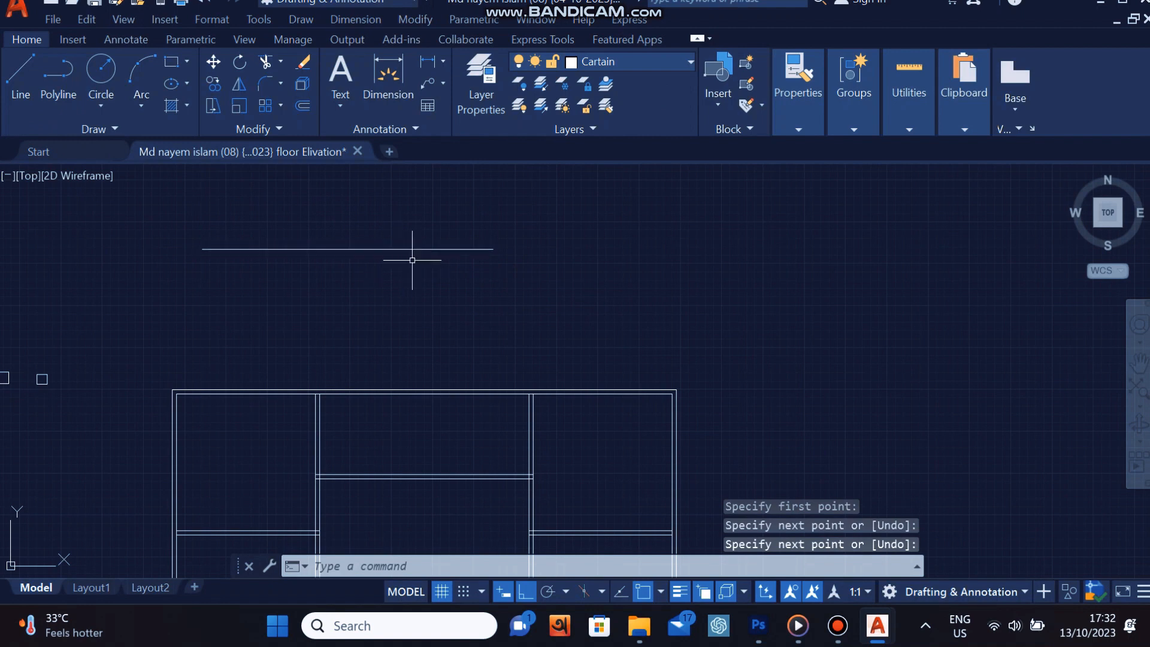
# Make extra 01 the current layer and move the horizontal line above the floor plan onto it.
pyautogui.click(667, 59)
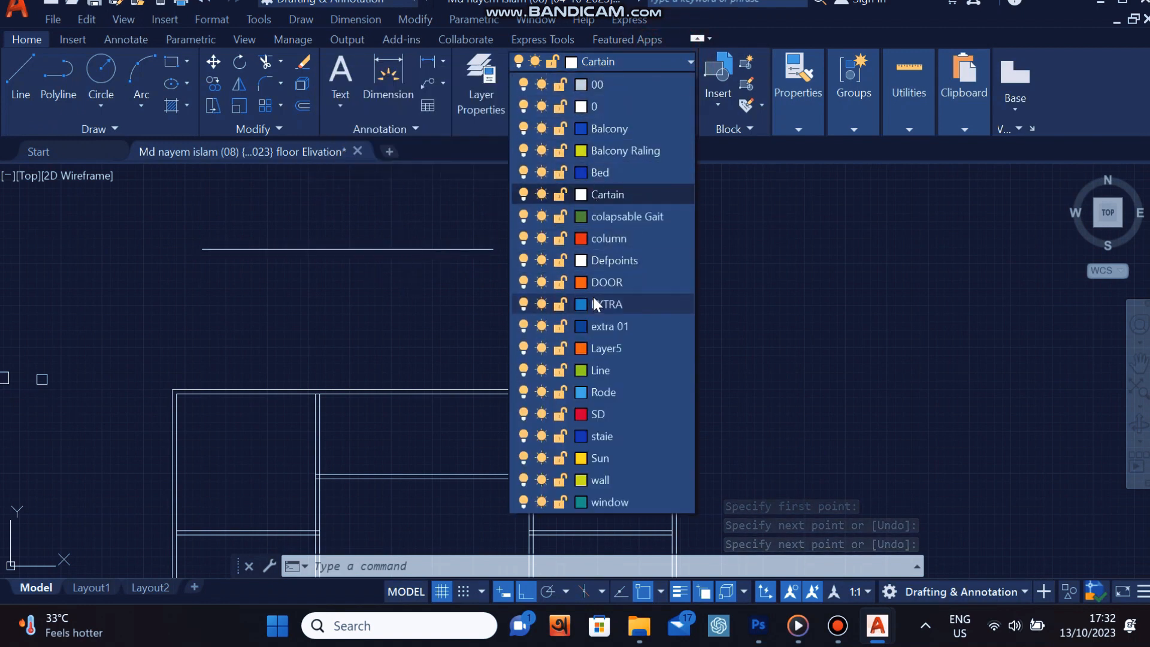
pyautogui.click(606, 324)
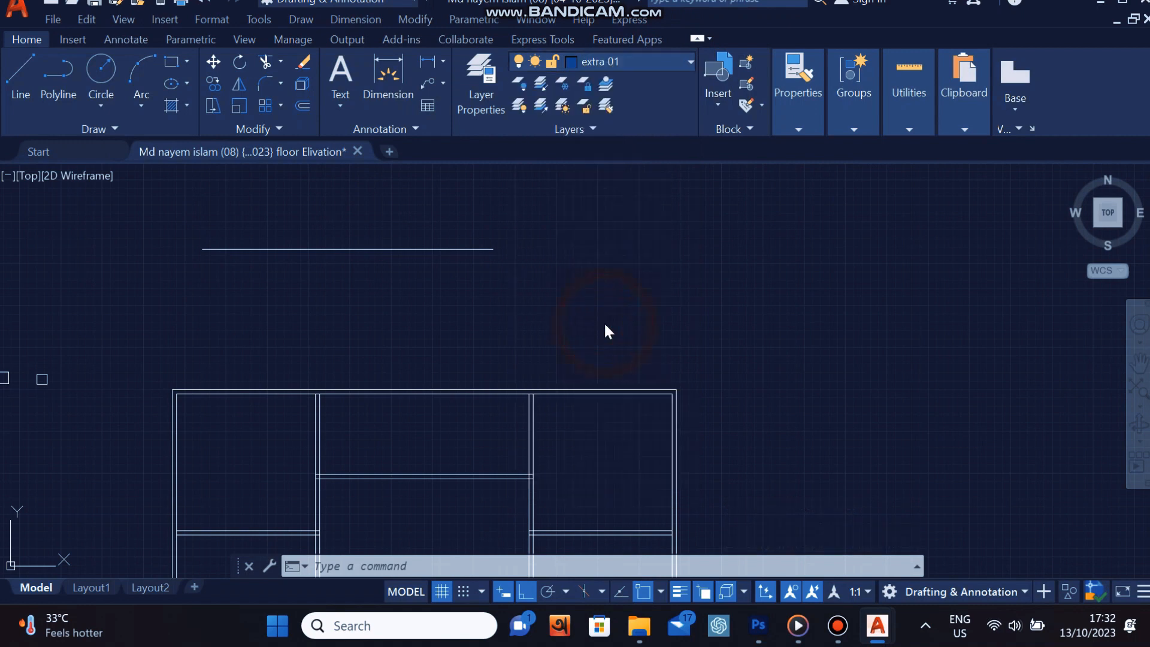
pyautogui.click(518, 270)
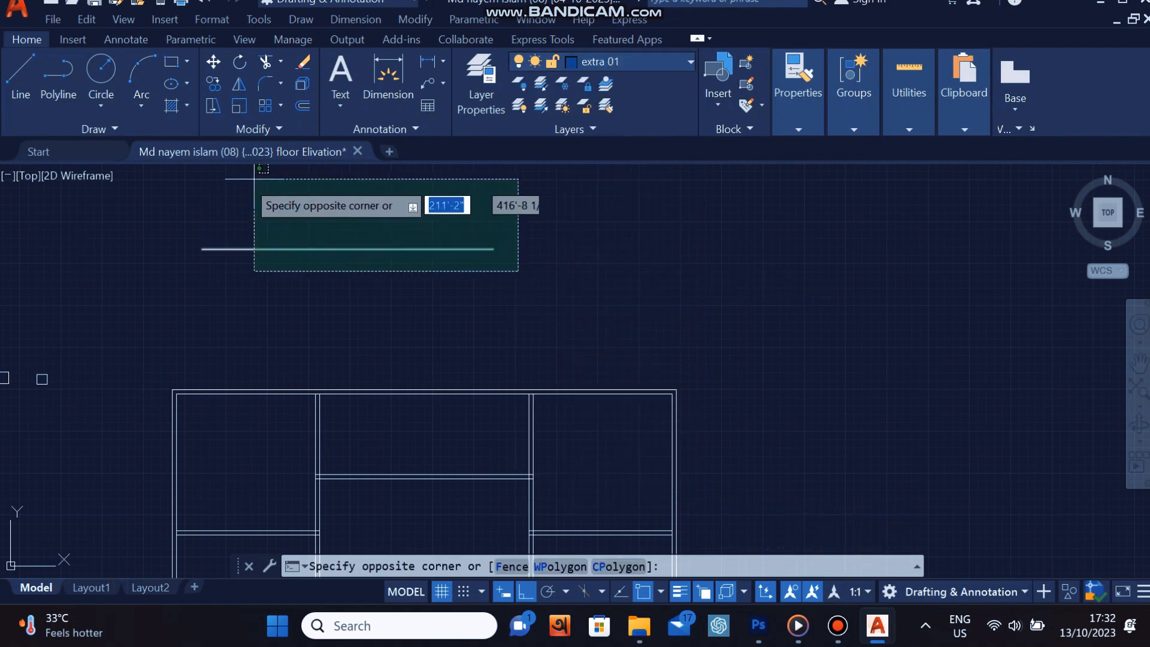
pyautogui.click(198, 191)
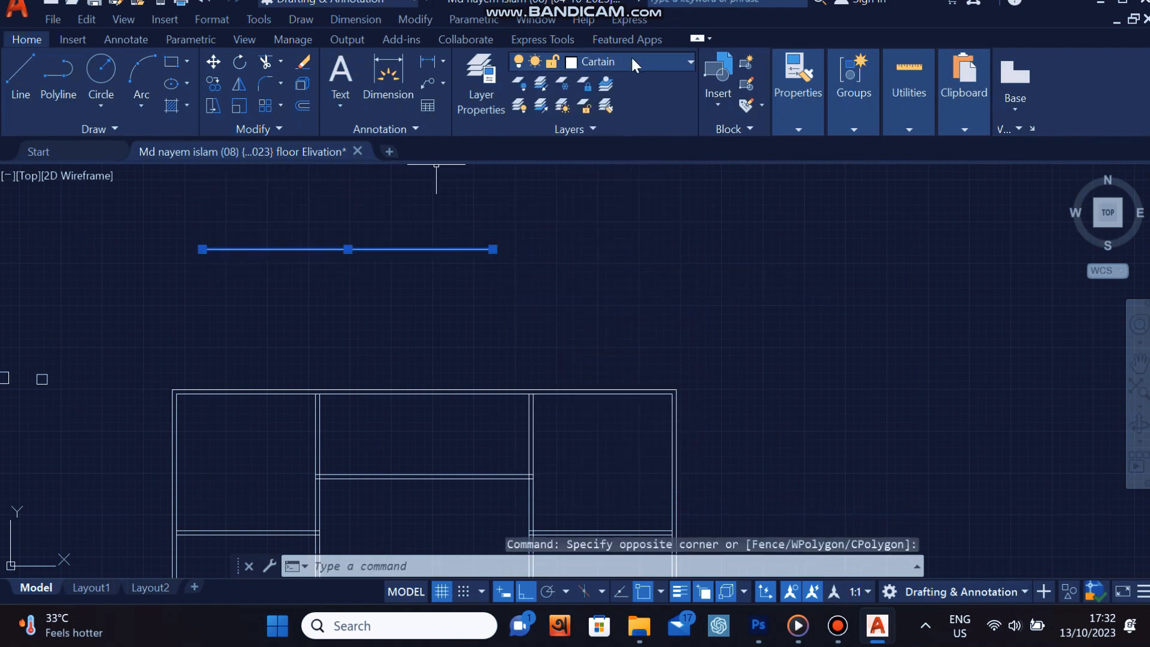
pyautogui.click(659, 61)
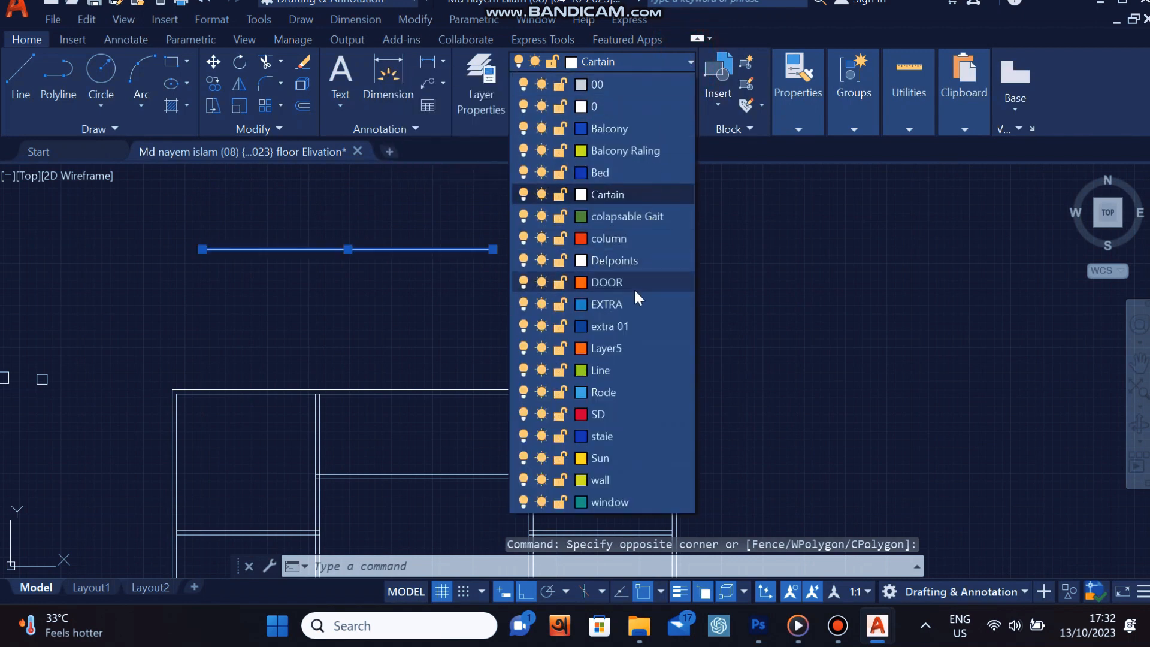
pyautogui.click(605, 325)
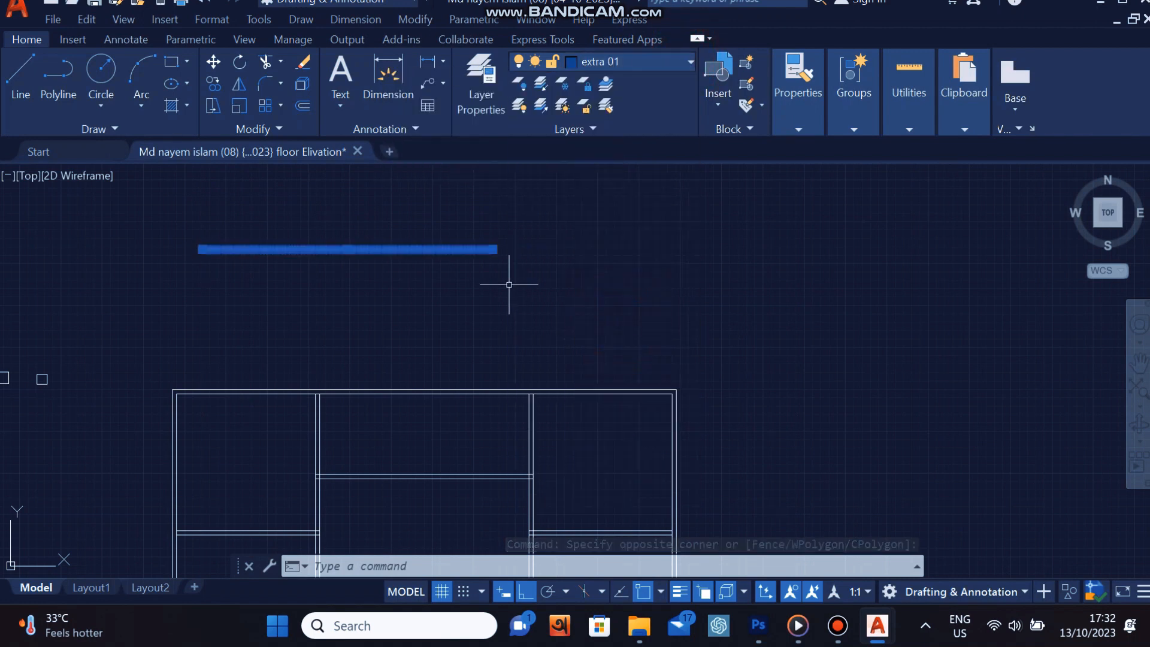
pyautogui.click(402, 259)
pyautogui.press('Escape')
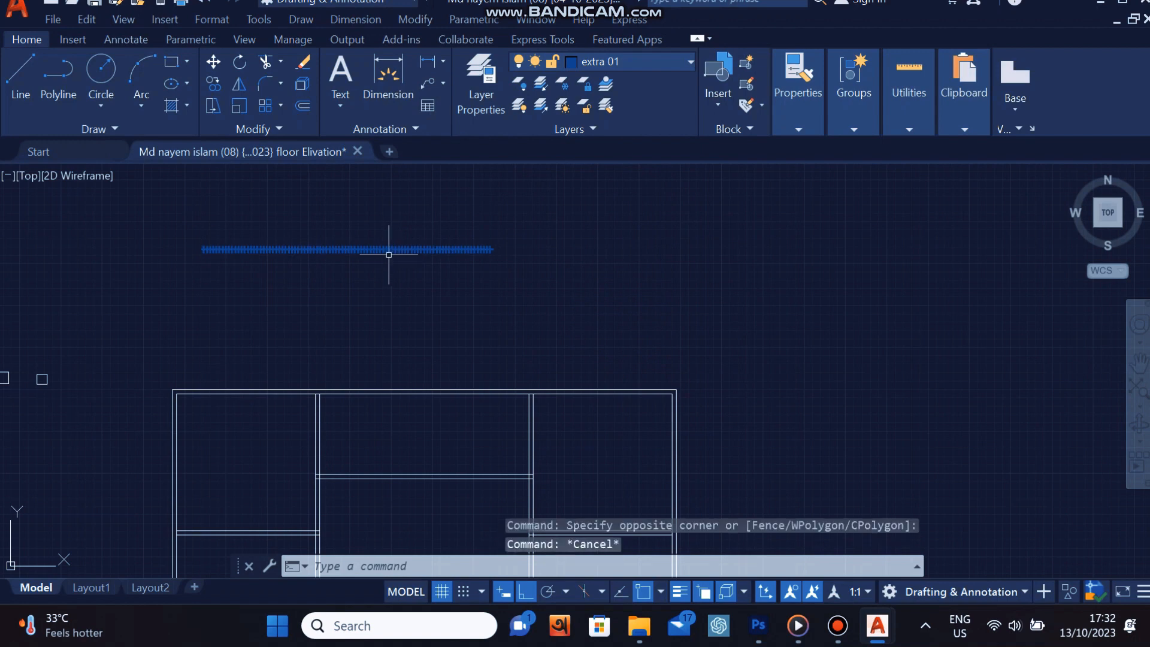
# Examine the track pattern along the horizontal line above the floor plan at close and distant range.
pyautogui.scroll(5, 375, 236)
pyautogui.scroll(-1, 428, 272)
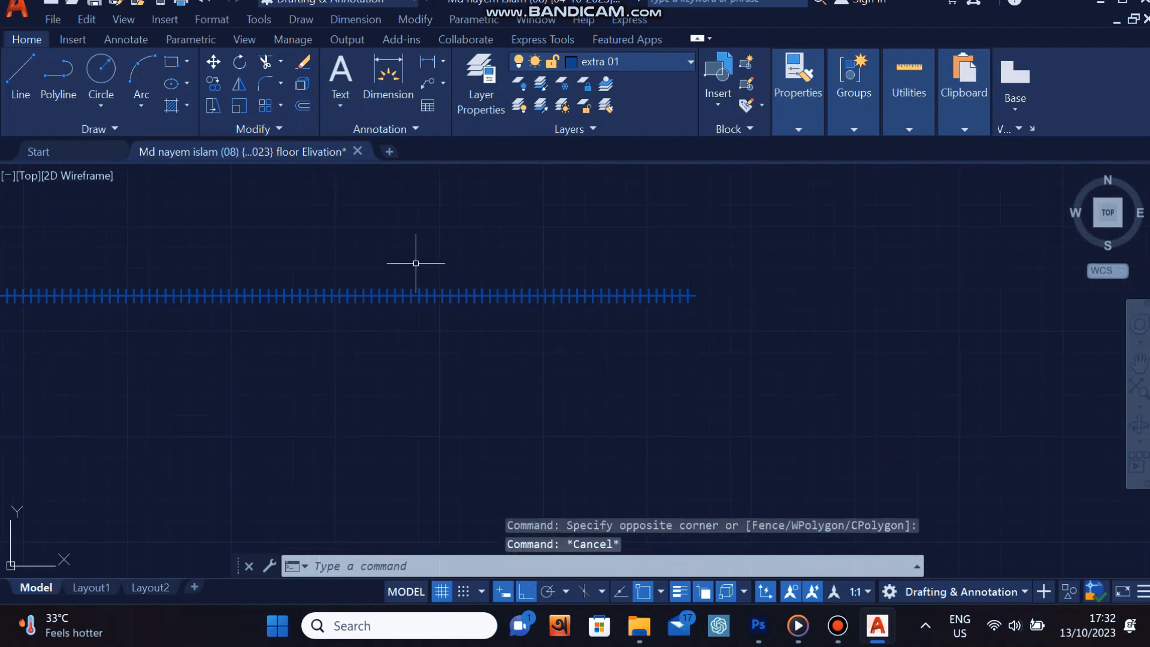
pyautogui.moveTo(439, 261); pyautogui.dragTo(680, 239, button='middle')
pyautogui.scroll(-5, 671, 245)
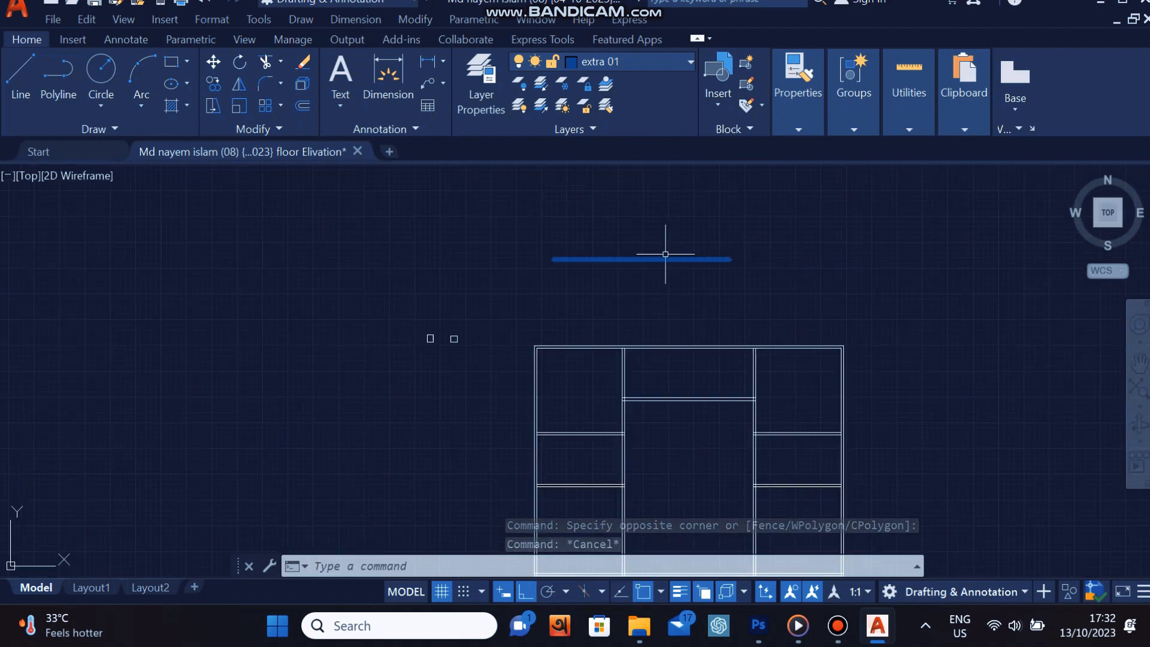
pyautogui.scroll(8, 593, 255)
pyautogui.moveTo(591, 249); pyautogui.dragTo(524, 272, button='middle')
pyautogui.scroll(-10, 515, 263)
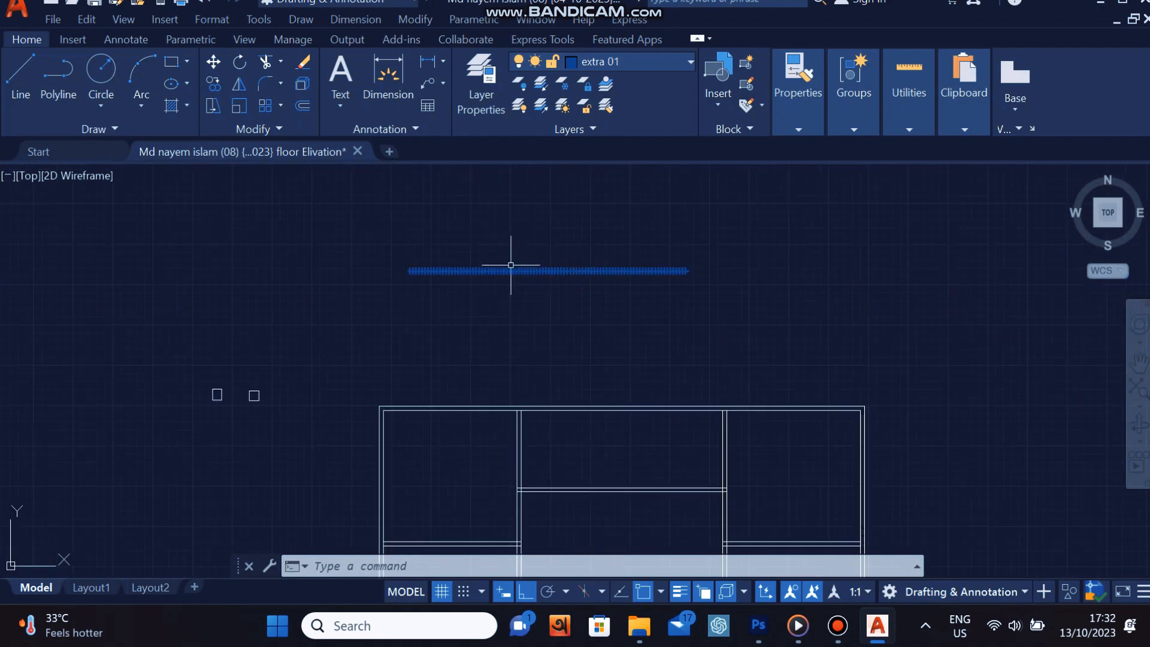
# Erase the horizontal track-pattern line above the floor plan.
pyautogui.scroll(7, 514, 270)
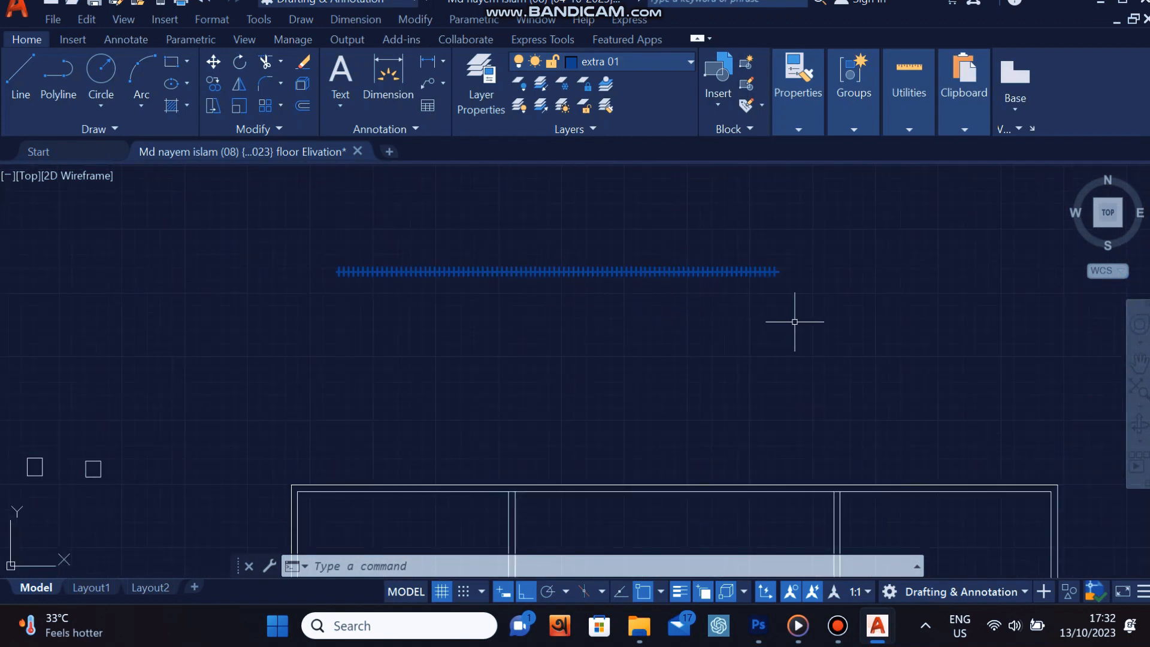
pyautogui.click(795, 323)
pyautogui.click(277, 180)
pyautogui.press('Delete')
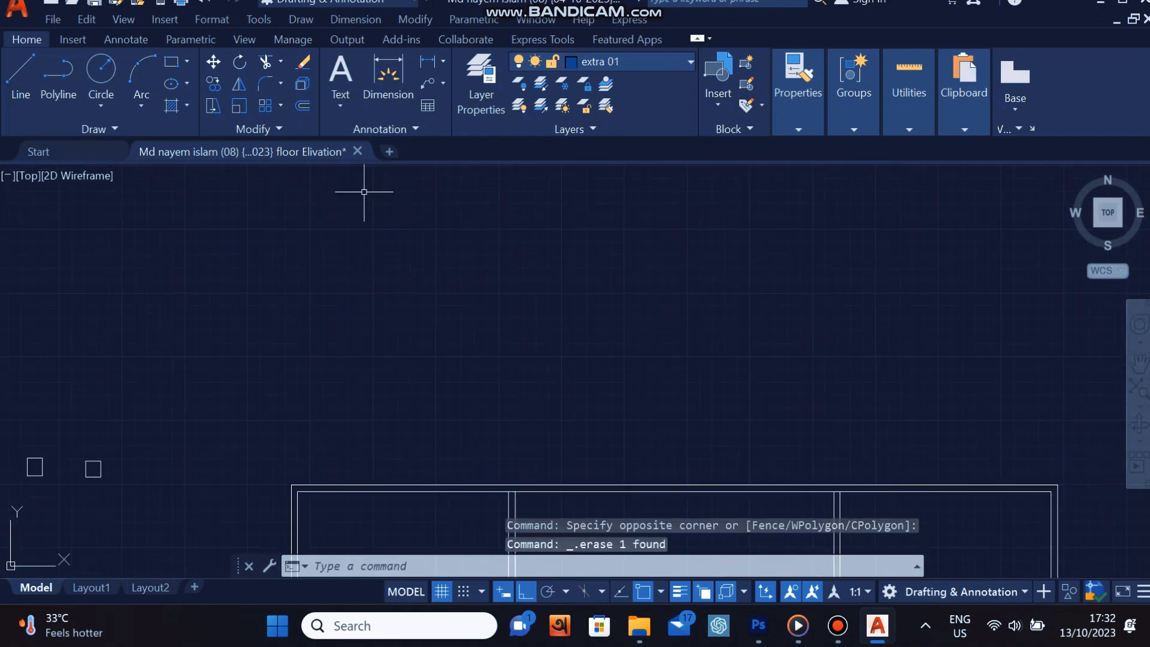
# Move all of the floor plan's wall lines onto the wall layer.
pyautogui.scroll(-4, 593, 300)
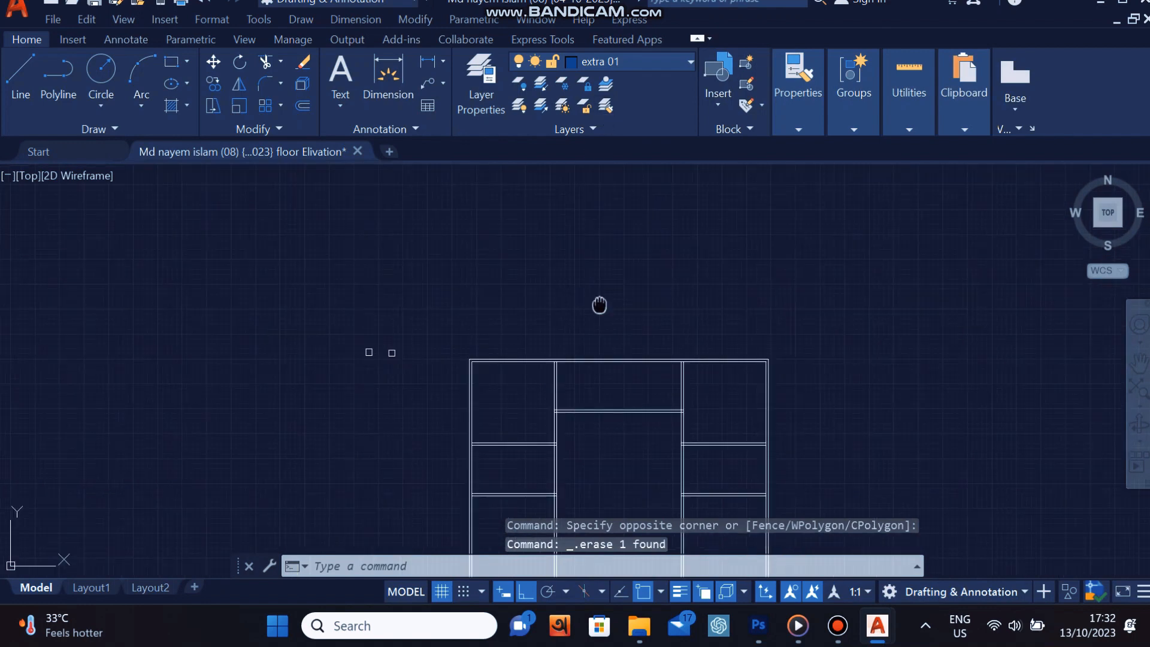
pyautogui.scroll(-2, 802, 459)
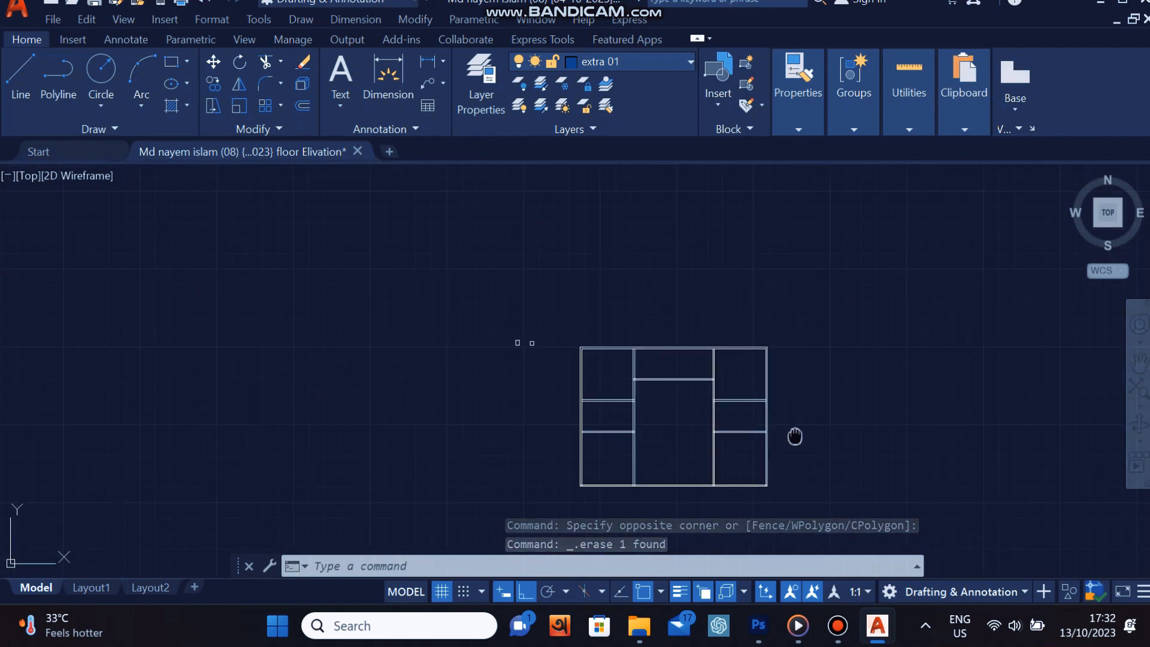
pyautogui.click(816, 478)
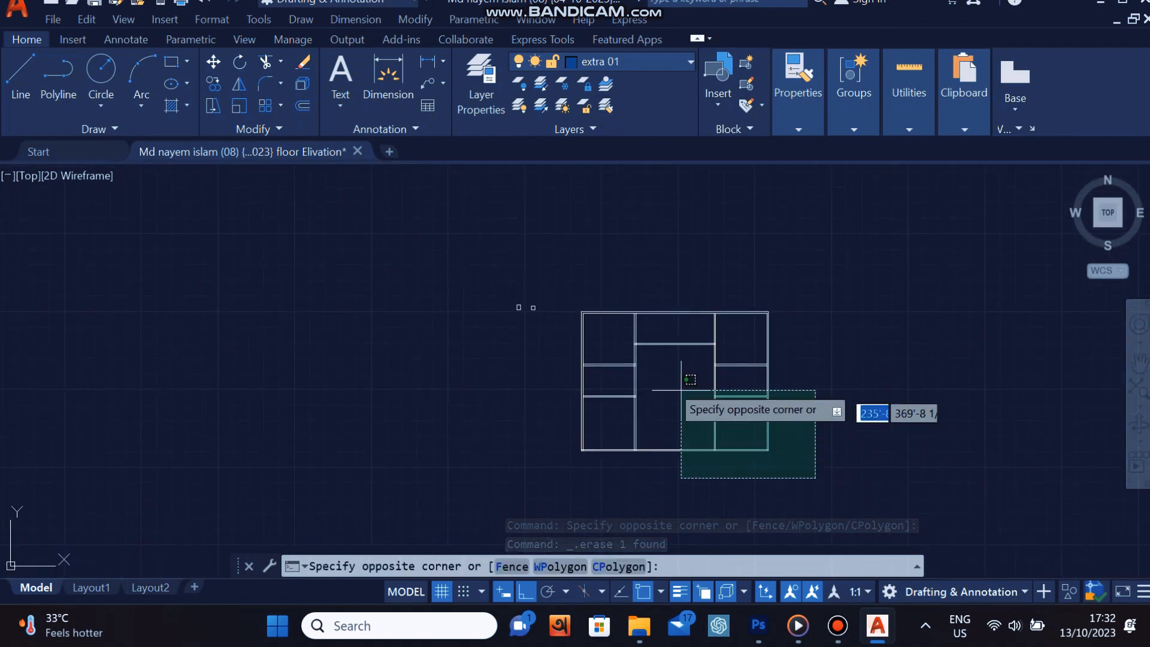
pyautogui.click(572, 263)
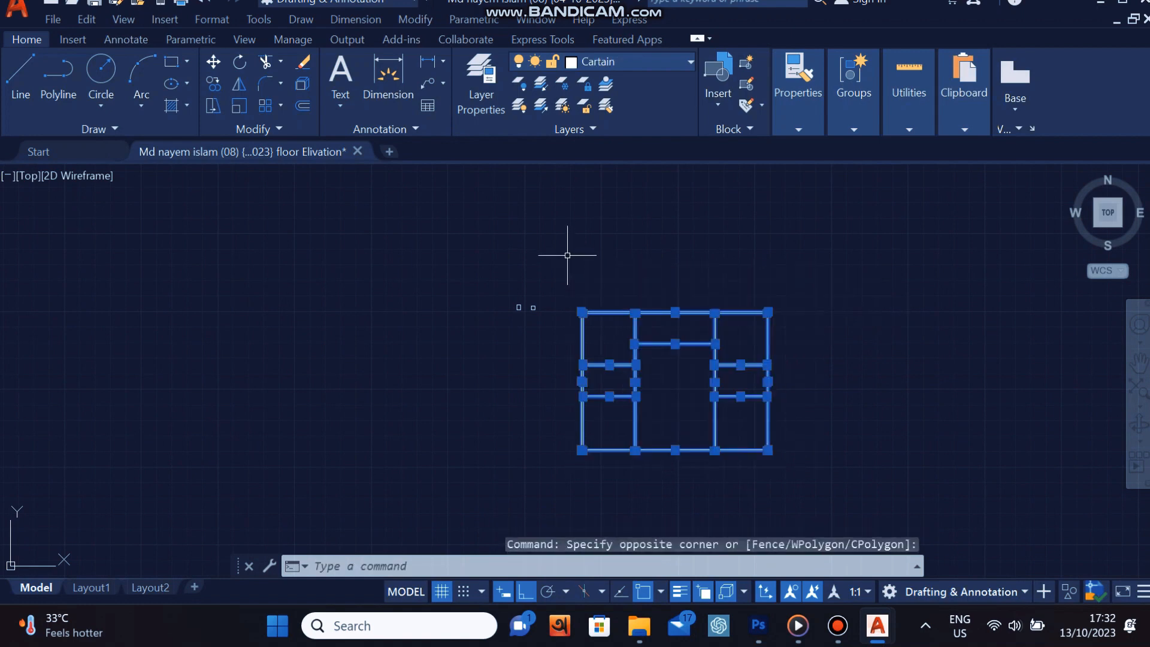
pyautogui.click(606, 59)
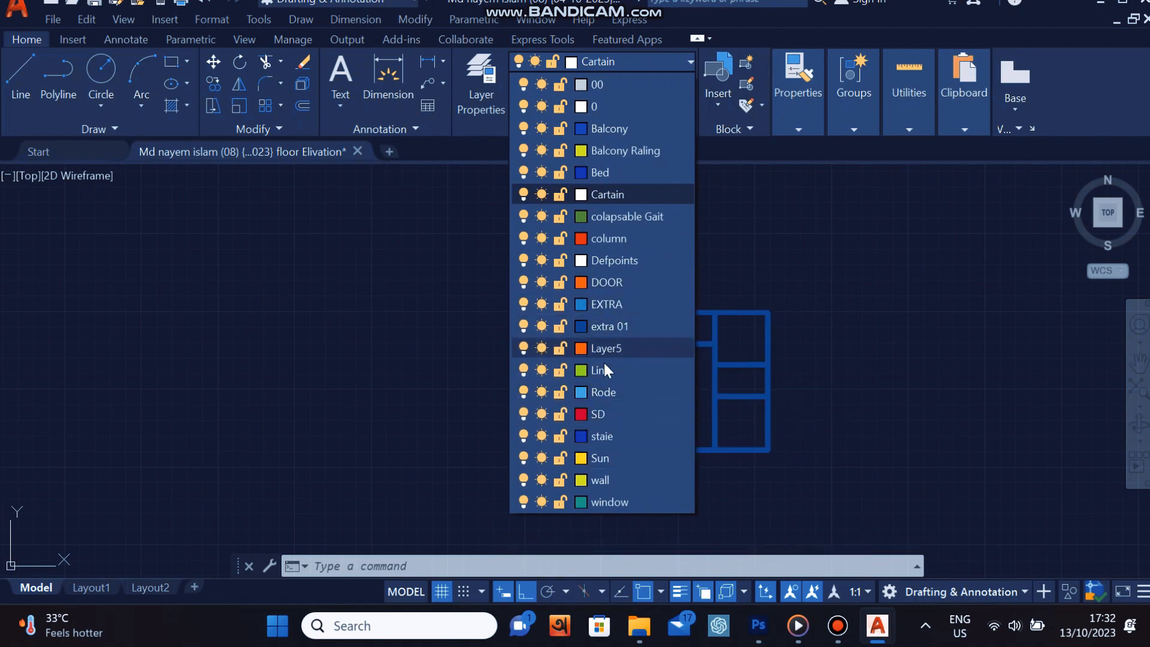
pyautogui.click(597, 480)
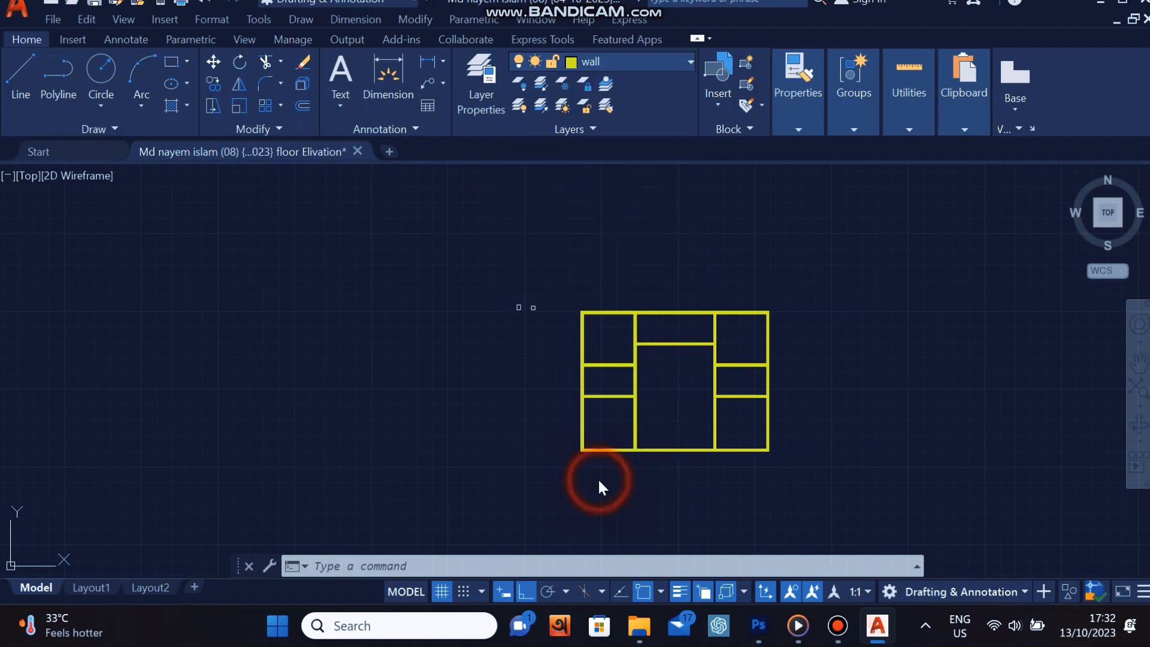
pyautogui.hotkey('ctrl', 'a')
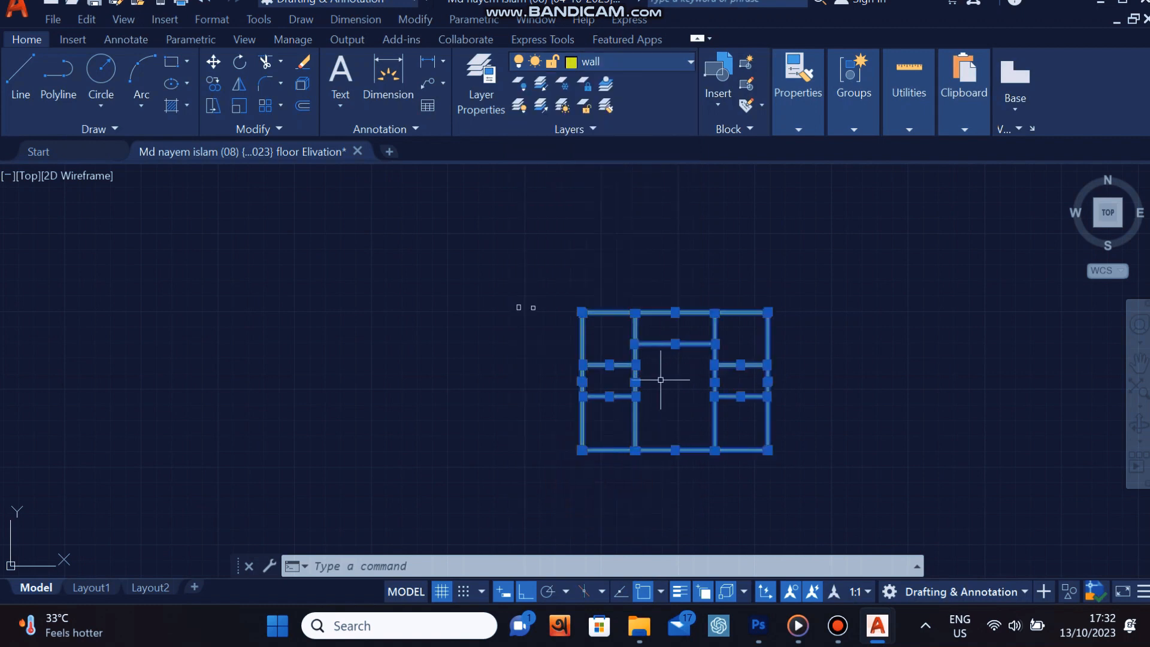
pyautogui.press('Escape')
pyautogui.scroll(5, 663, 377)
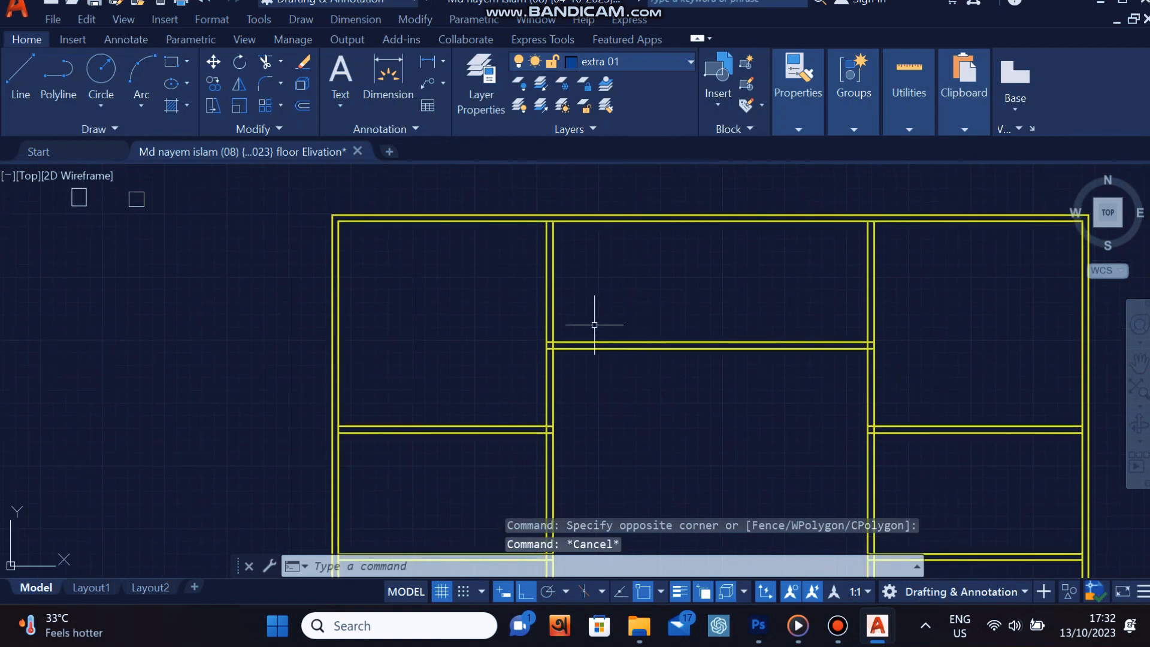
# Move the two small rectangles beside the floor plan onto the column layer.
pyautogui.scroll(-3, 594, 325)
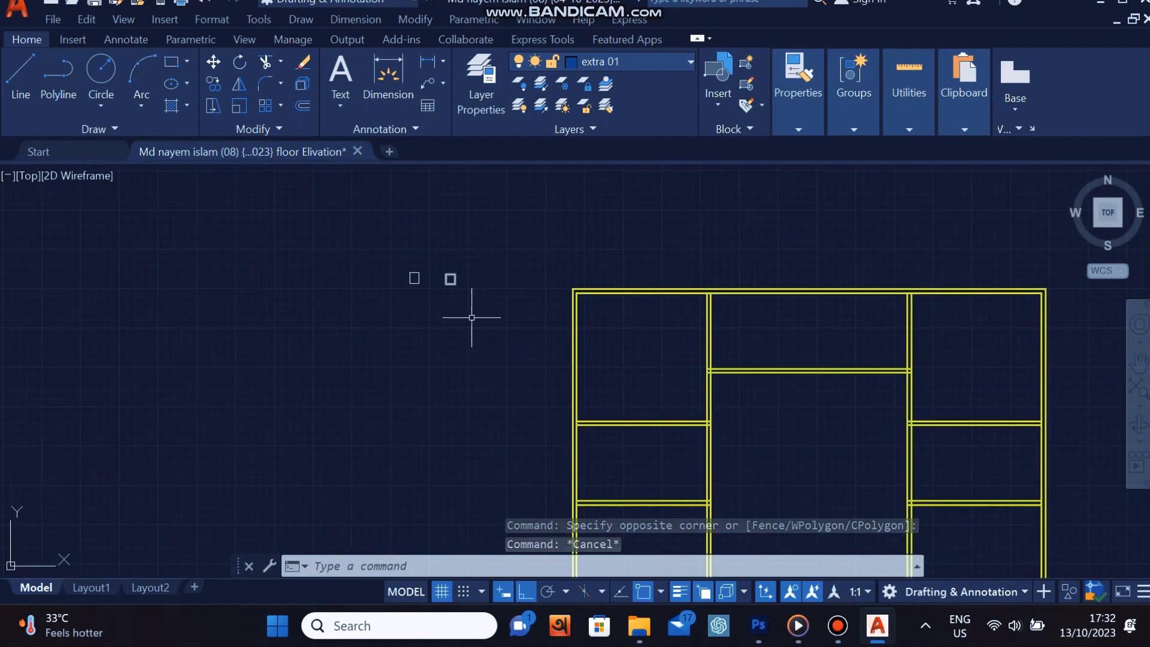
pyautogui.click(471, 318)
pyautogui.click(377, 247)
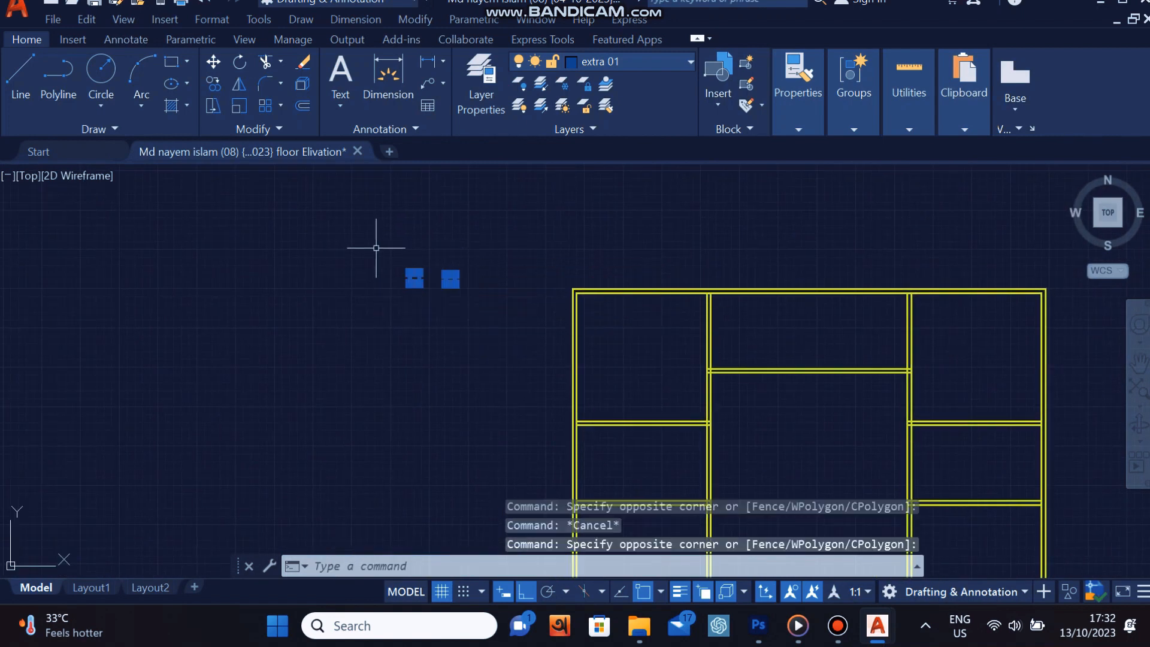
pyautogui.click(626, 60)
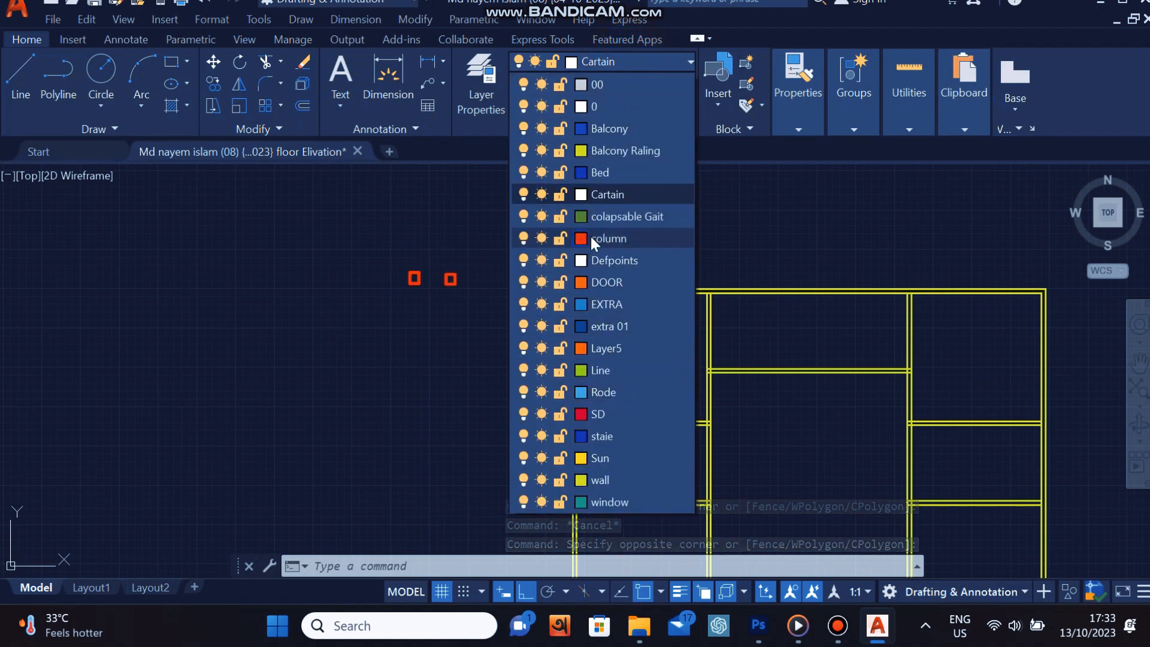
pyautogui.click(608, 239)
pyautogui.click(479, 275)
pyautogui.press('Escape')
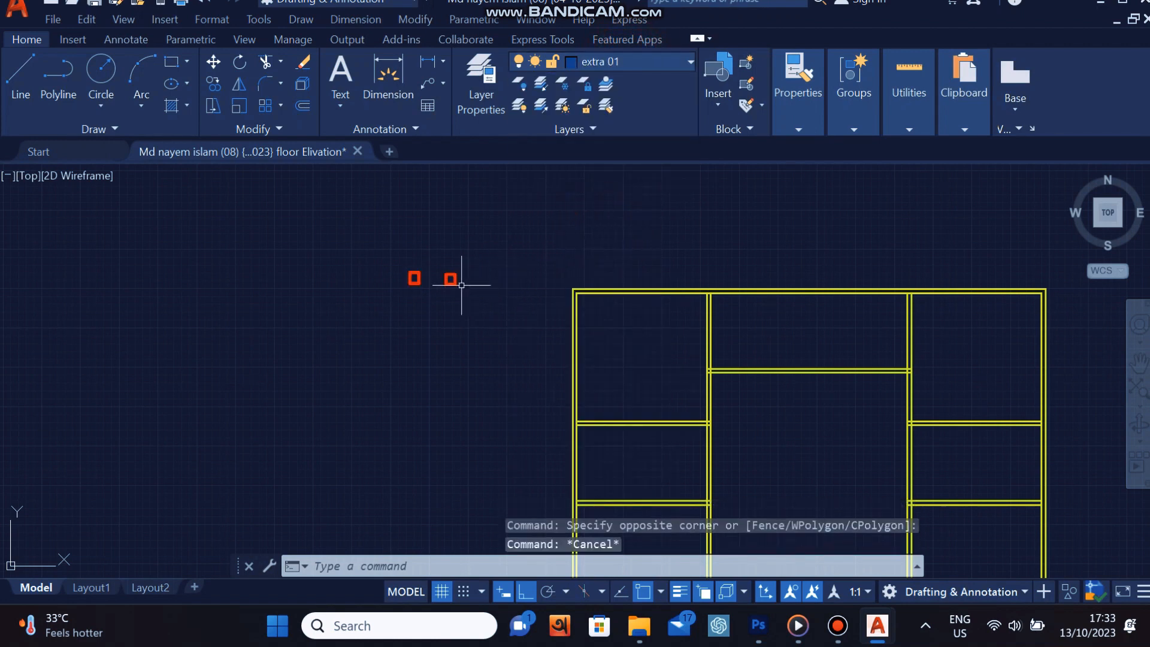
# Examine the outline thickness of the two column rectangles at close range.
pyautogui.scroll(5, 460, 283)
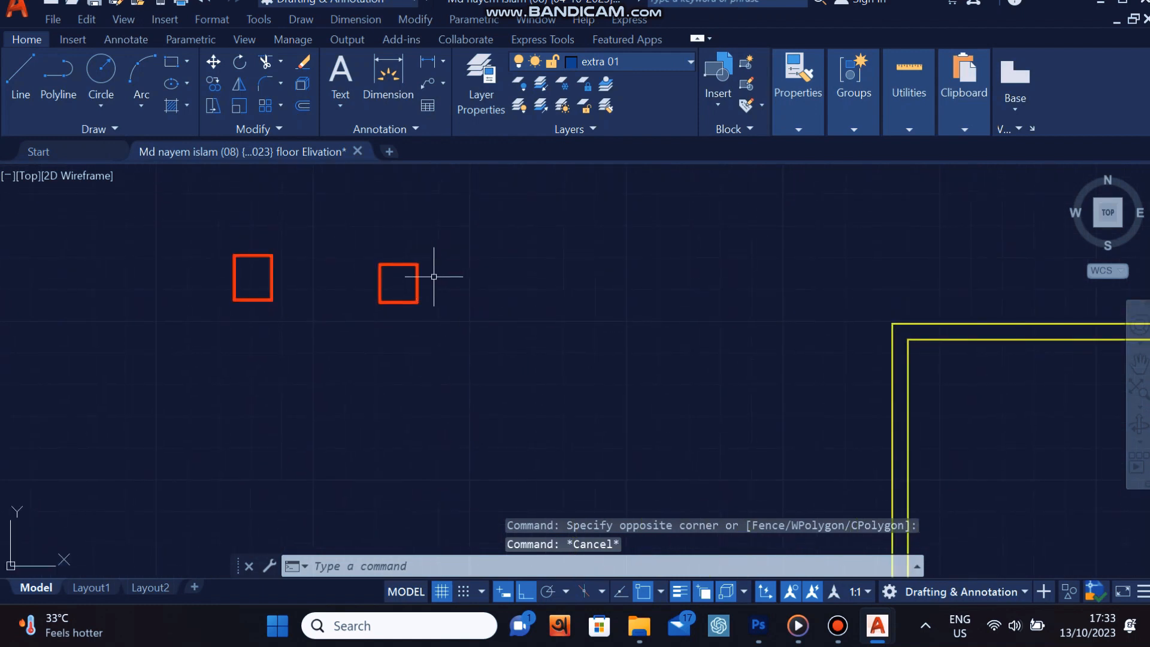
pyautogui.scroll(5, 440, 267)
pyautogui.moveTo(417, 265); pyautogui.dragTo(390, 308, button='middle')
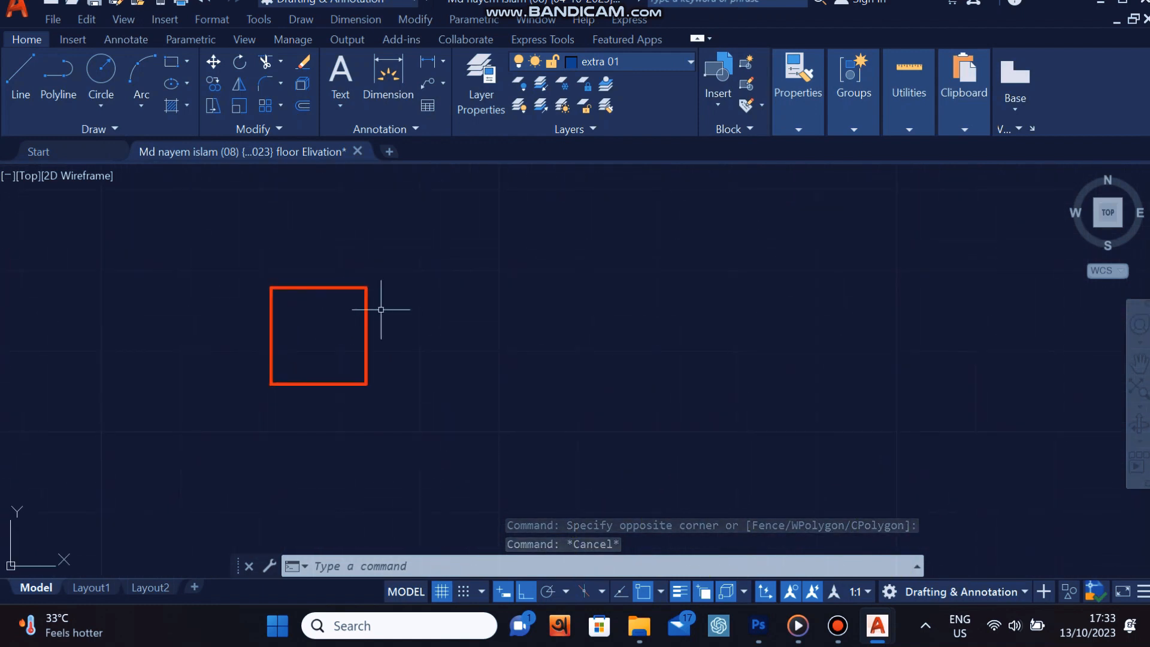
pyautogui.moveTo(646, 426); pyautogui.dragTo(685, 379)
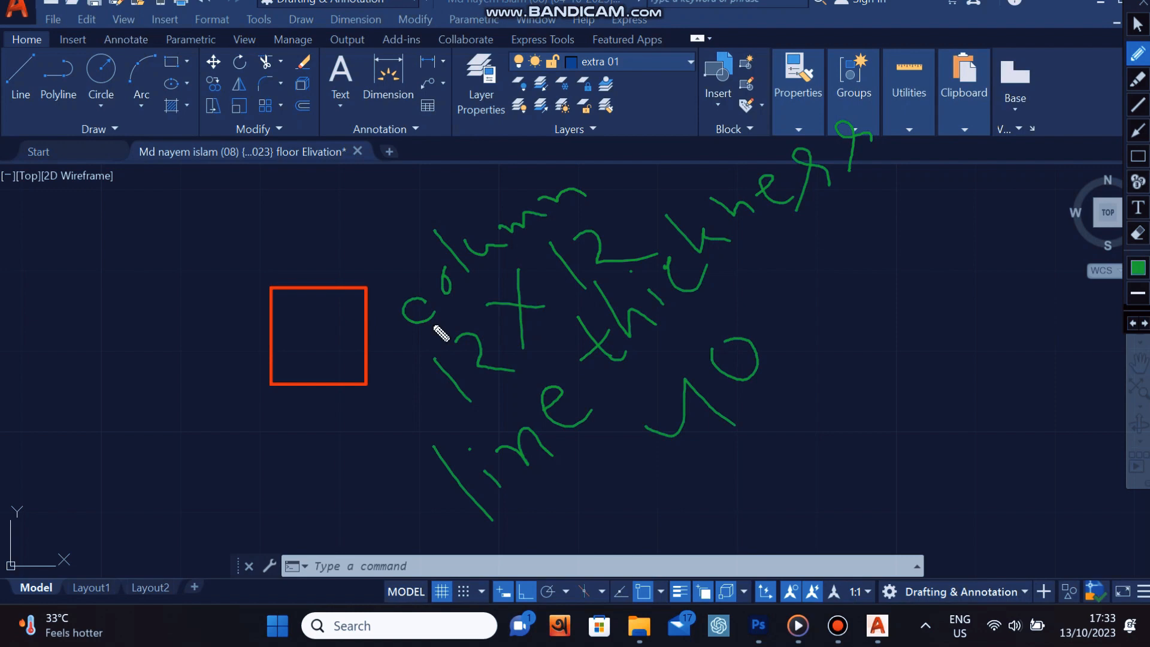
pyautogui.press('Escape')
pyautogui.scroll(-4, 580, 290)
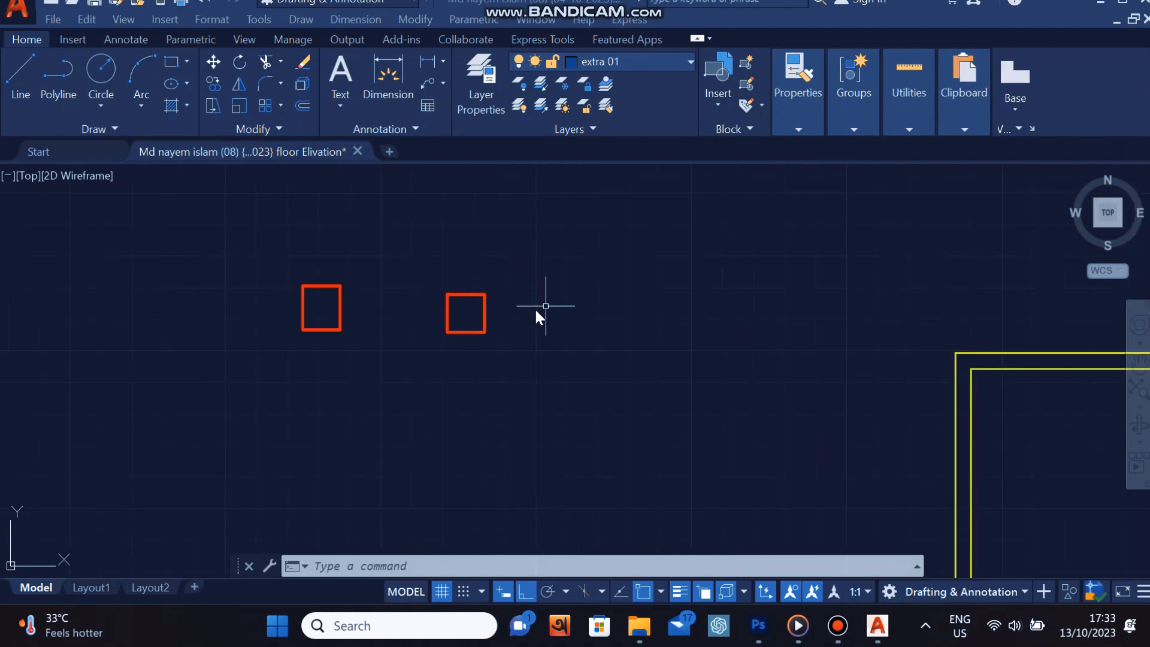
pyautogui.click(534, 307)
pyautogui.moveTo(443, 321)
pyautogui.mouseDown(button='middle')
pyautogui.moveTo(475, 318)
pyautogui.moveTo(477, 300)
pyautogui.moveTo(456, 304)
pyautogui.mouseUp(button='middle')
pyautogui.scroll(4, 491, 305)
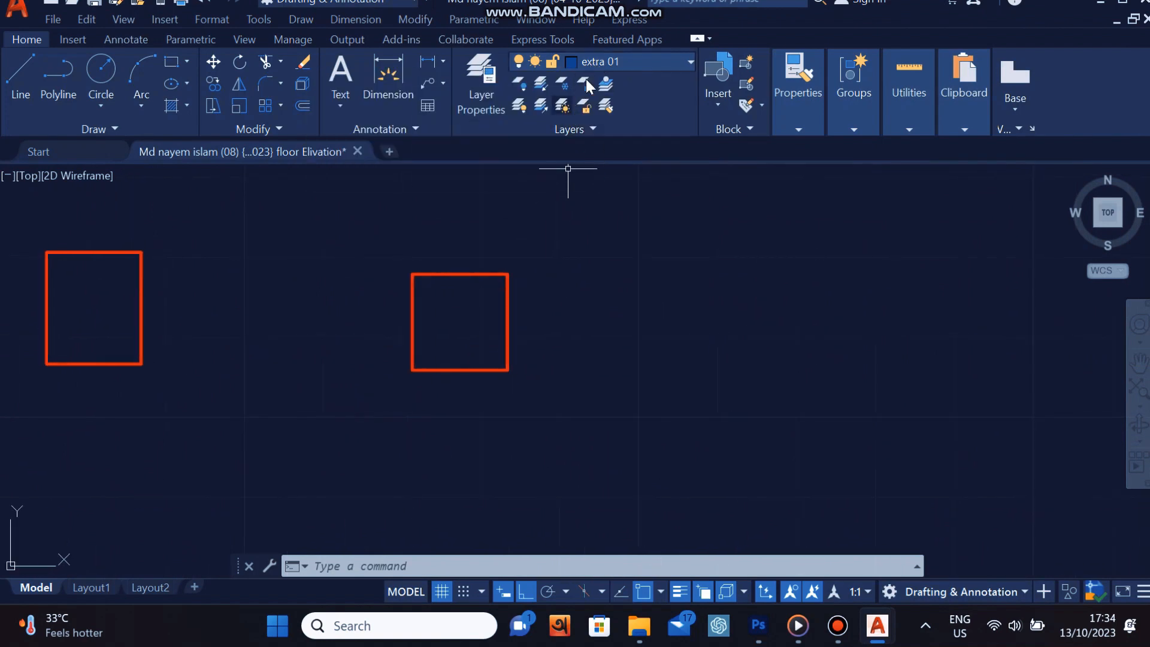
# Check the column layer's lineweight in the layer properties, then close them.
pyautogui.click(481, 75)
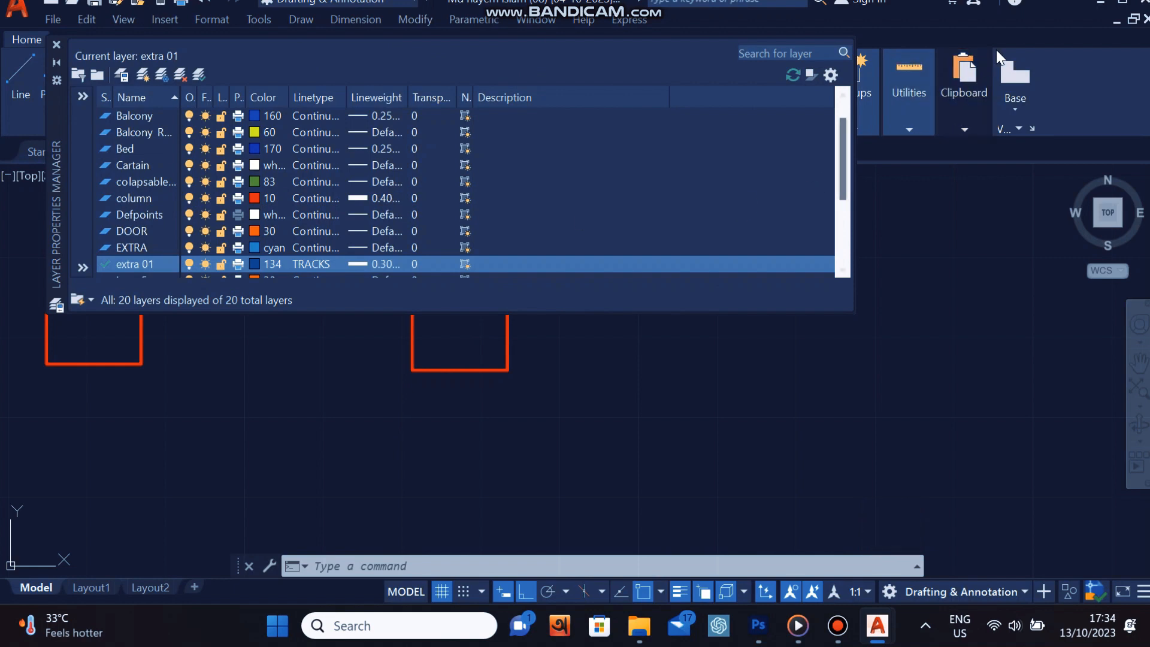
pyautogui.click(1119, 2)
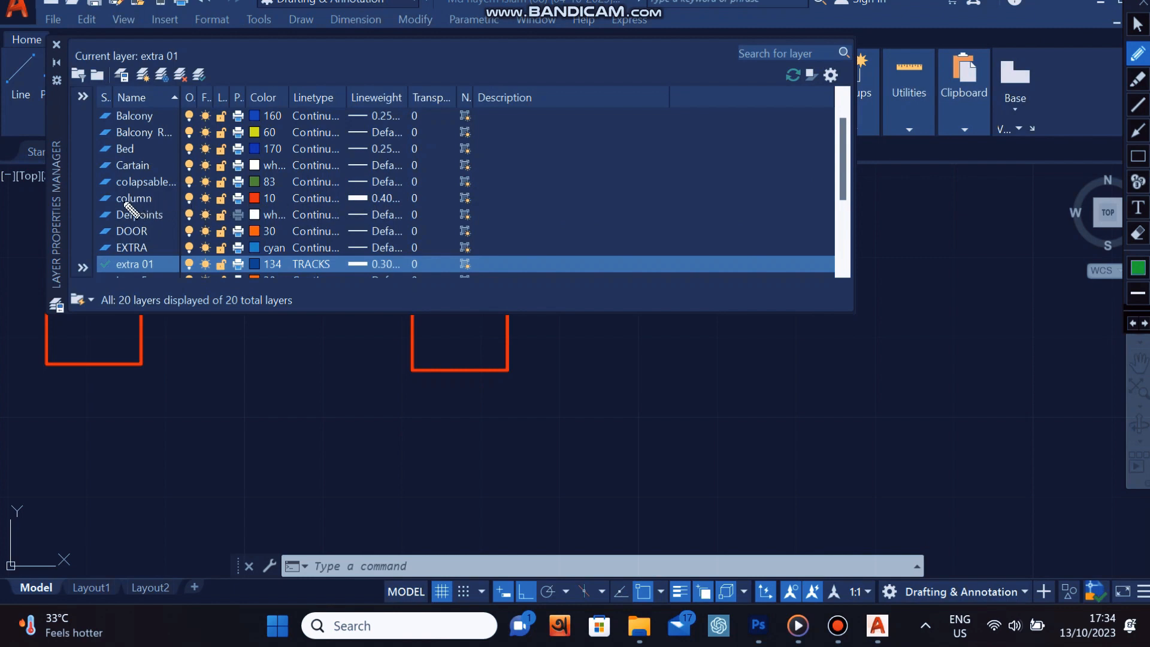
pyautogui.moveTo(118, 204); pyautogui.dragTo(149, 205)
pyautogui.moveTo(363, 206)
pyautogui.mouseDown()
pyautogui.moveTo(397, 205)
pyautogui.moveTo(403, 191)
pyautogui.moveTo(363, 194)
pyautogui.moveTo(362, 205)
pyautogui.mouseUp()
pyautogui.moveTo(416, 174); pyautogui.dragTo(393, 195)
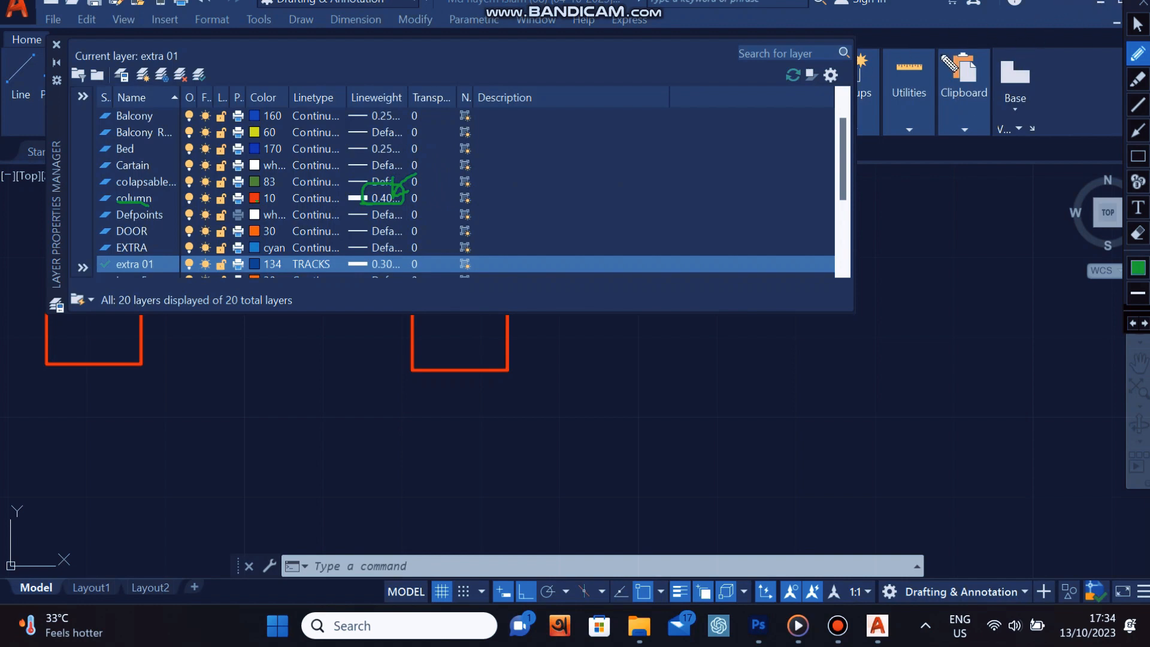
pyautogui.click(1142, 3)
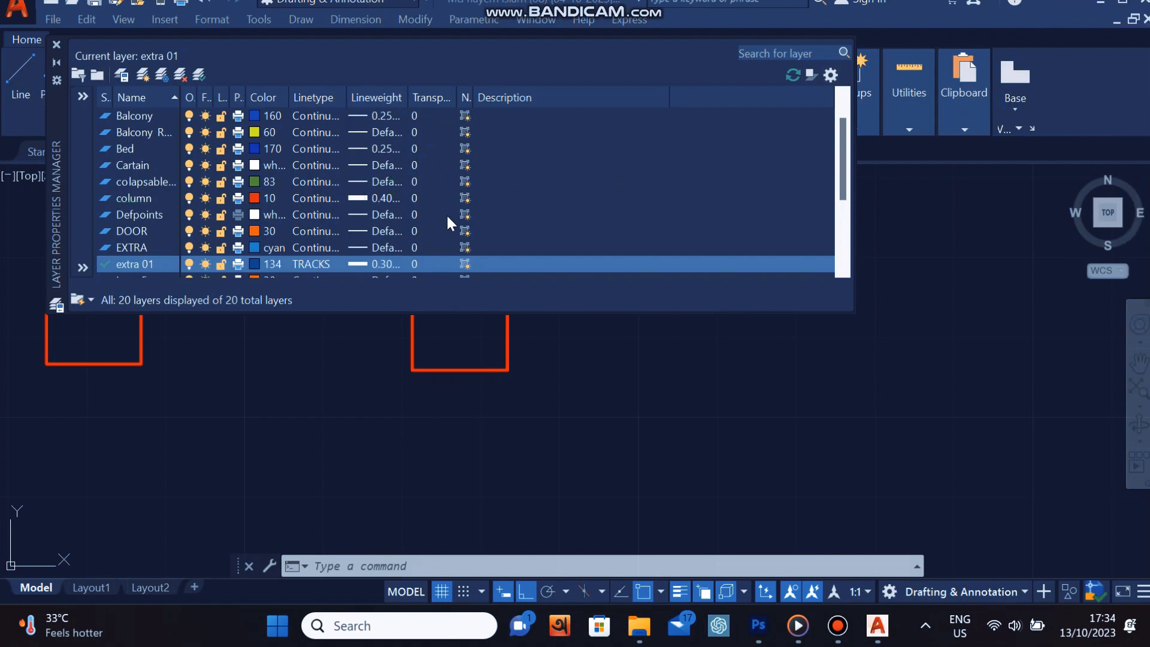
pyautogui.click(54, 43)
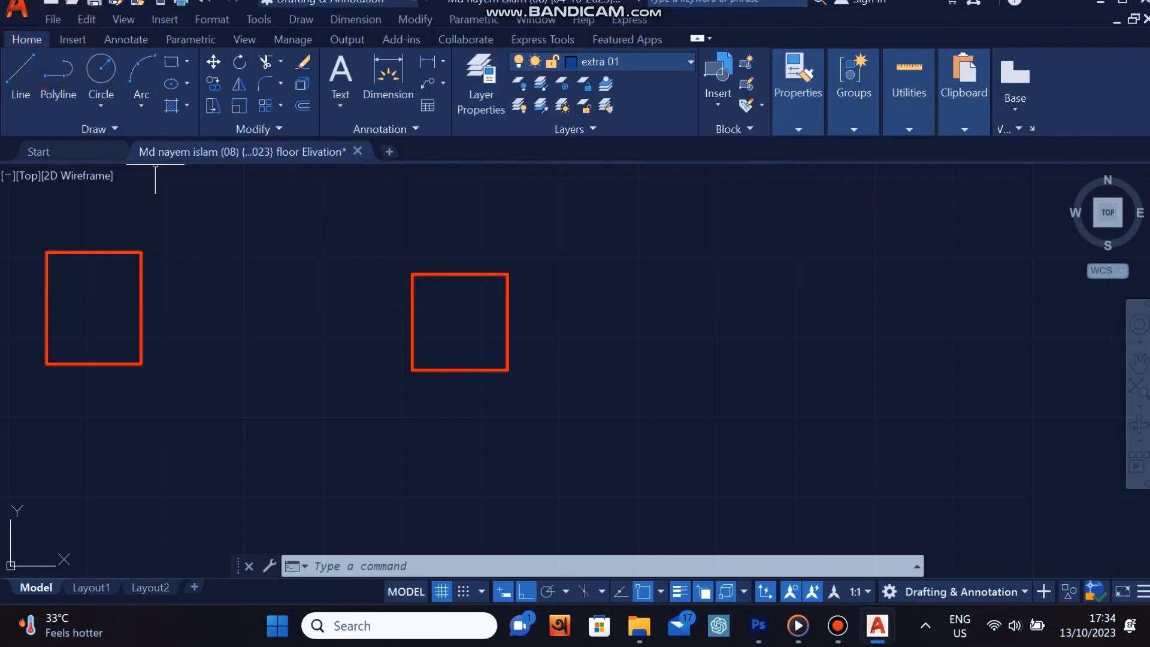
# Inspect the floor plan's wall lines up close and check the wall layer's lineweight in the layer properties.
pyautogui.scroll(-4, 488, 318)
pyautogui.moveTo(489, 319); pyautogui.dragTo(479, 280, button='middle')
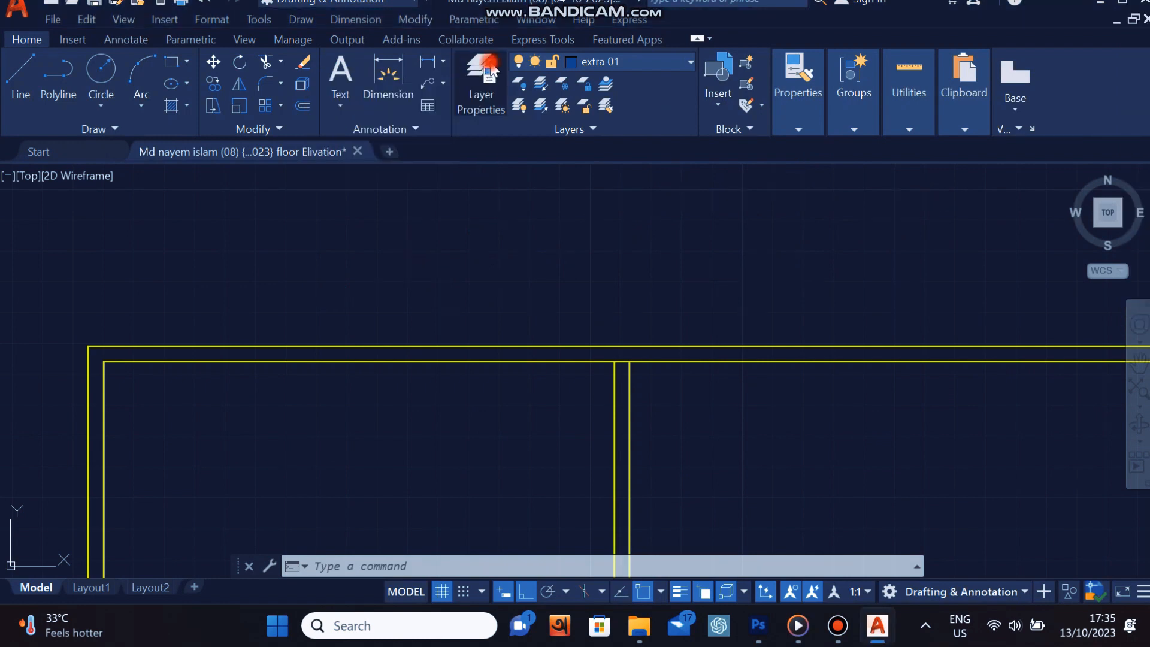
pyautogui.click(481, 96)
pyautogui.scroll(-3, 188, 136)
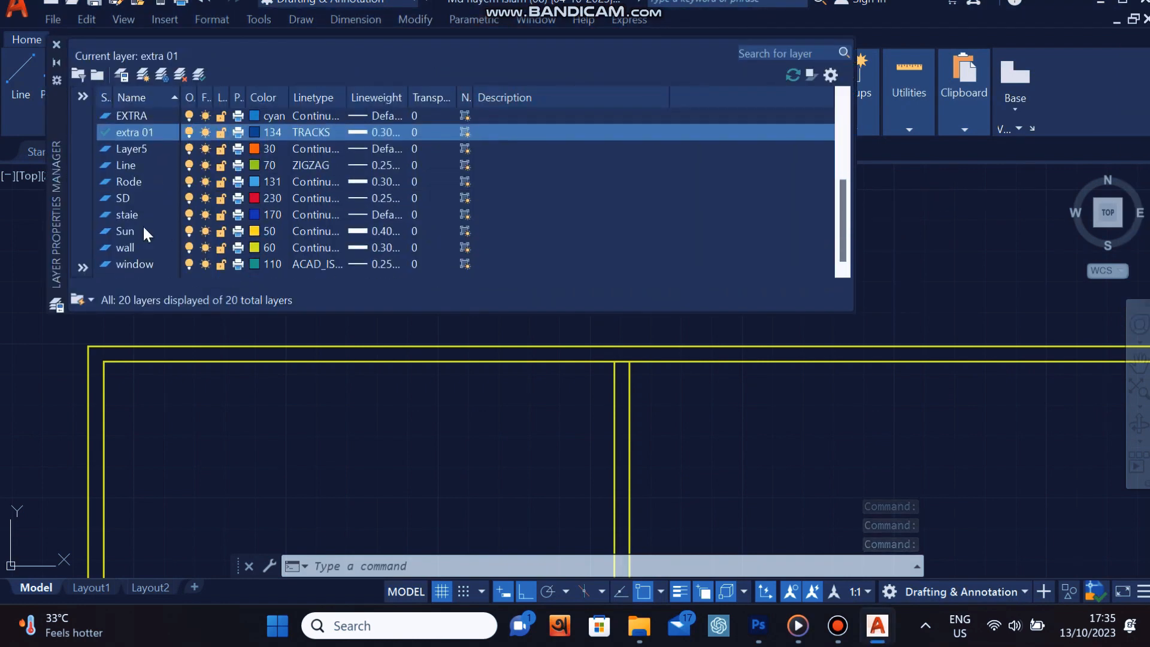
pyautogui.hotkey('ctrl', 'alt', 'd')
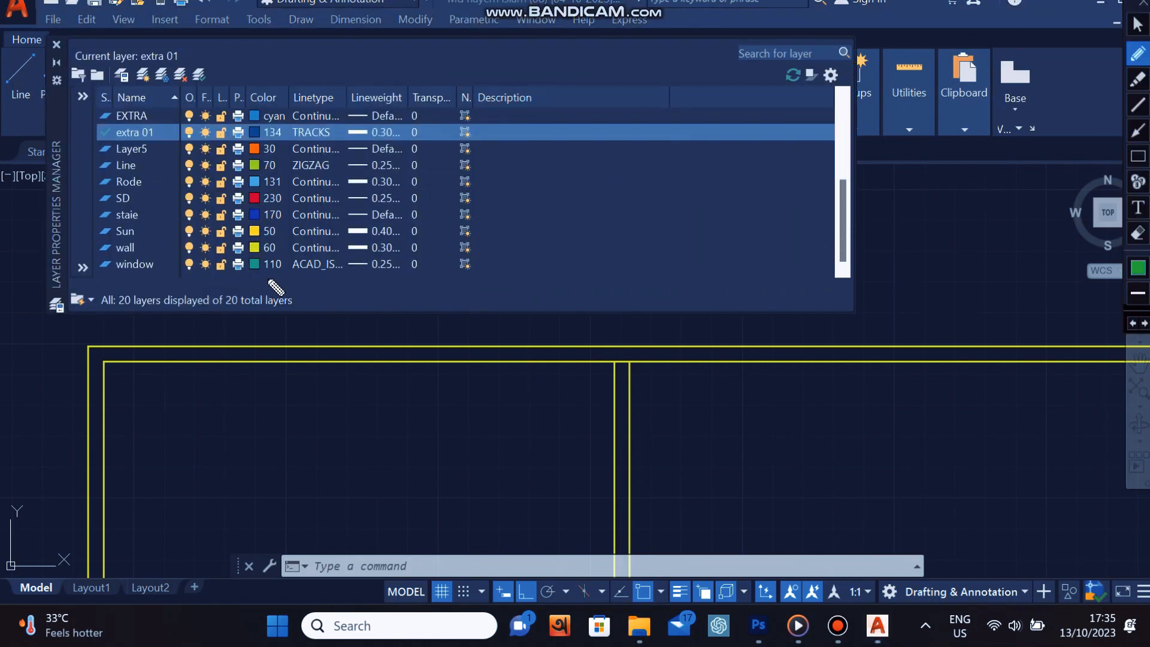
pyautogui.moveTo(112, 252); pyautogui.dragTo(149, 254)
pyautogui.moveTo(378, 256)
pyautogui.mouseDown()
pyautogui.moveTo(402, 247)
pyautogui.moveTo(381, 239)
pyautogui.mouseUp()
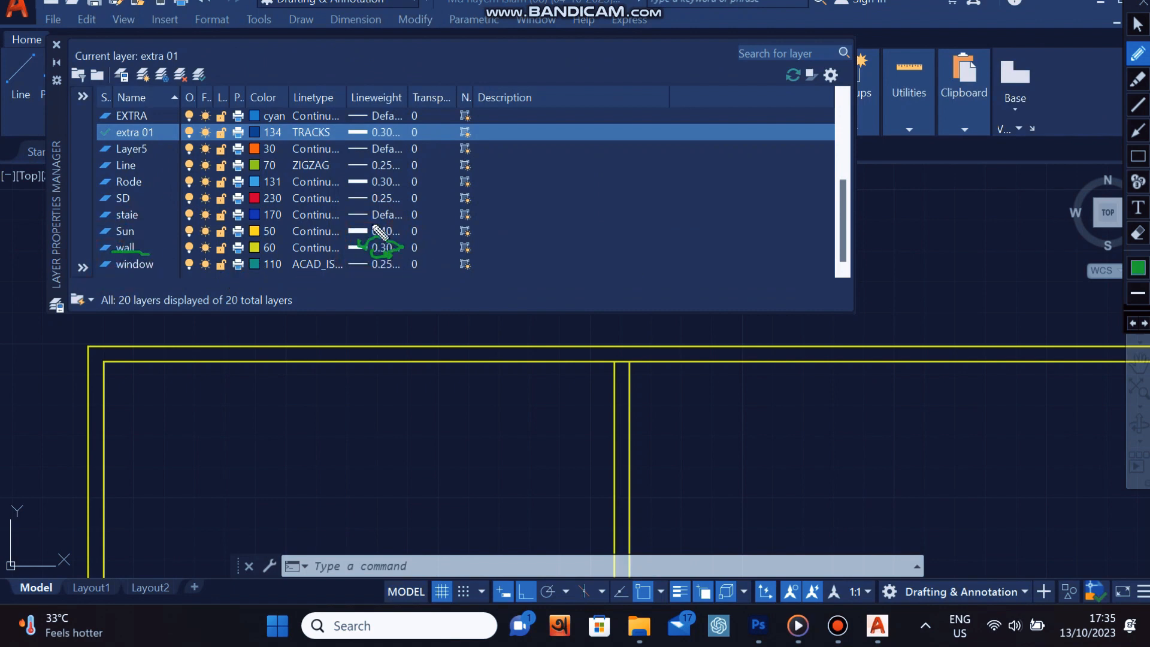
pyautogui.click(1126, 4)
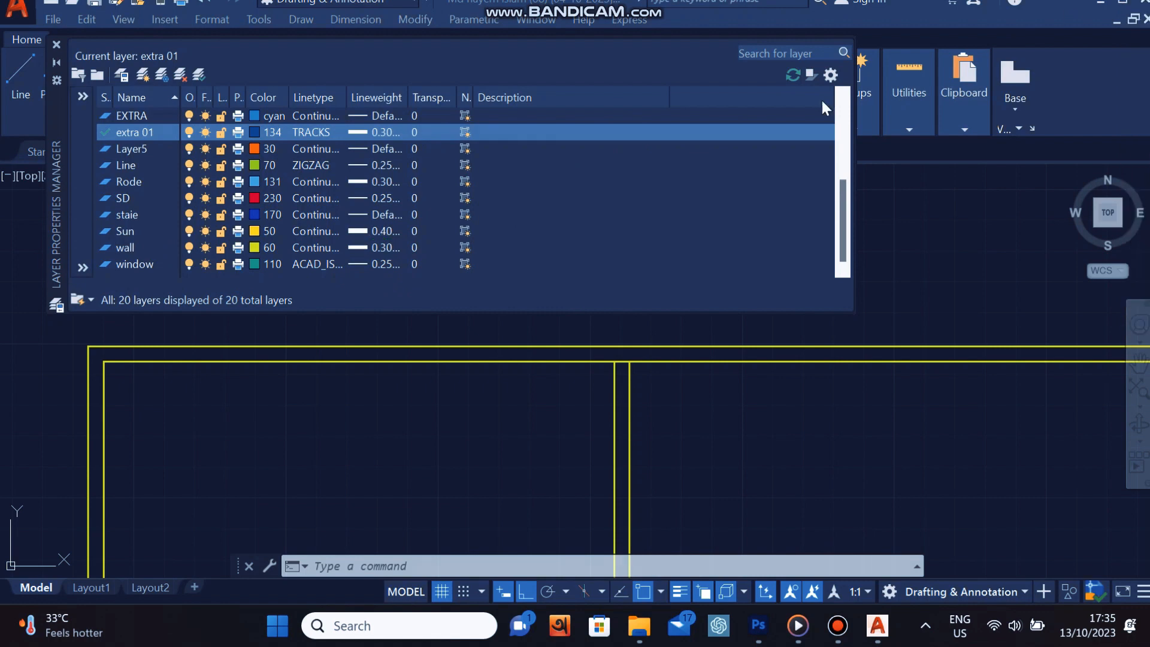
pyautogui.click(130, 252)
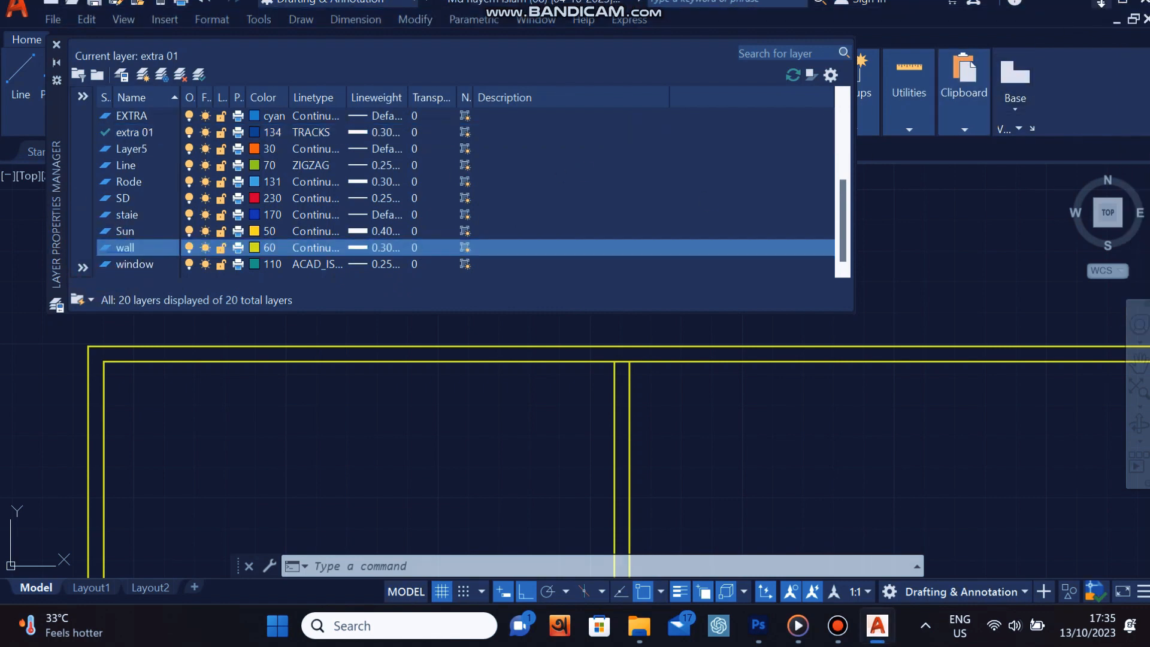
pyautogui.click(1108, 3)
pyautogui.moveTo(123, 263)
pyautogui.mouseDown()
pyautogui.moveTo(147, 255)
pyautogui.moveTo(129, 255)
pyautogui.mouseUp()
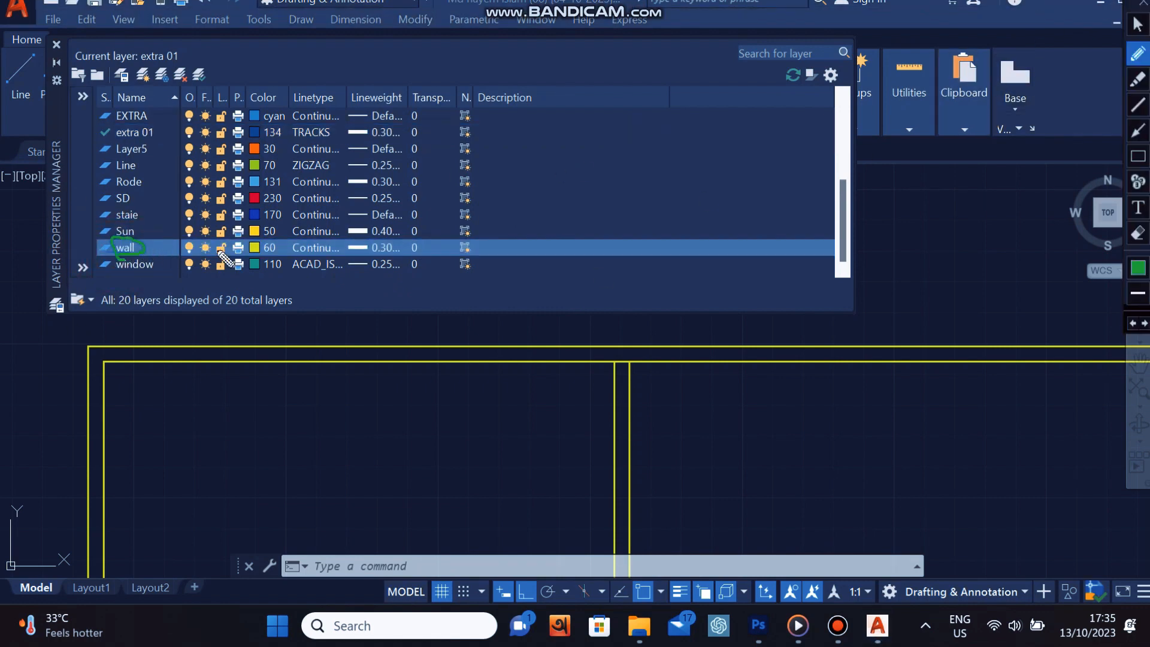
pyautogui.moveTo(373, 237)
pyautogui.mouseDown()
pyautogui.moveTo(395, 236)
pyautogui.moveTo(372, 251)
pyautogui.moveTo(403, 259)
pyautogui.moveTo(406, 242)
pyautogui.mouseUp()
pyautogui.moveTo(436, 212); pyautogui.dragTo(418, 228)
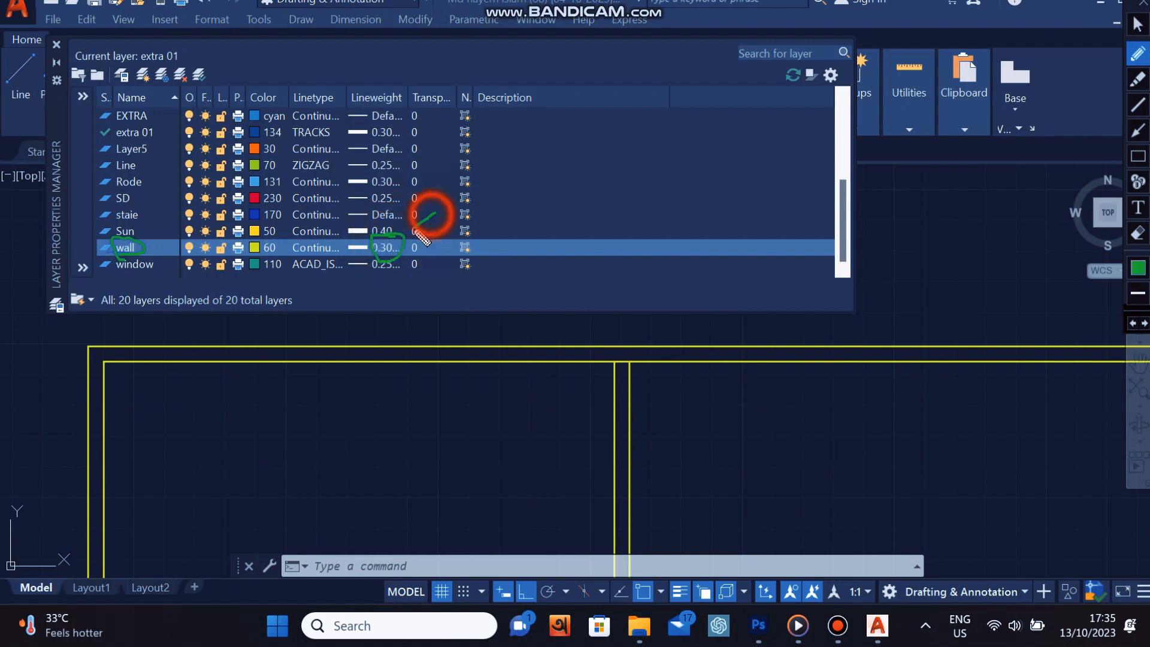